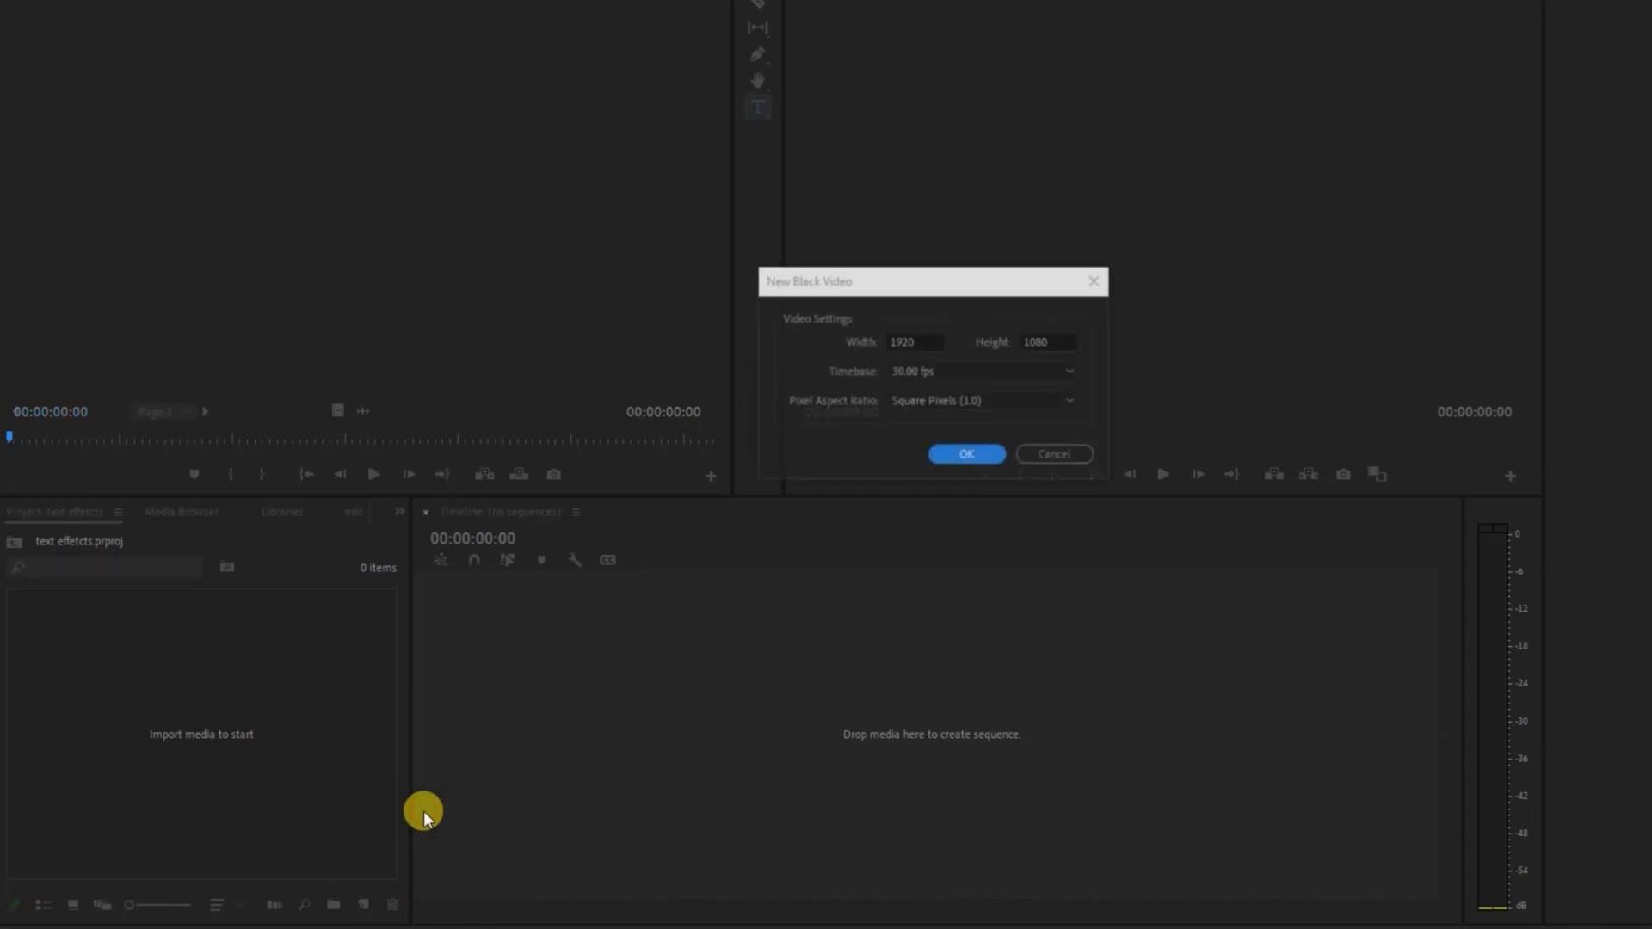
Create a 1920 × 1080 black video at 30 fps and place it in the timeline as a new sequence
left_click(967, 456)
left_click_drag(144, 646, 771, 682)
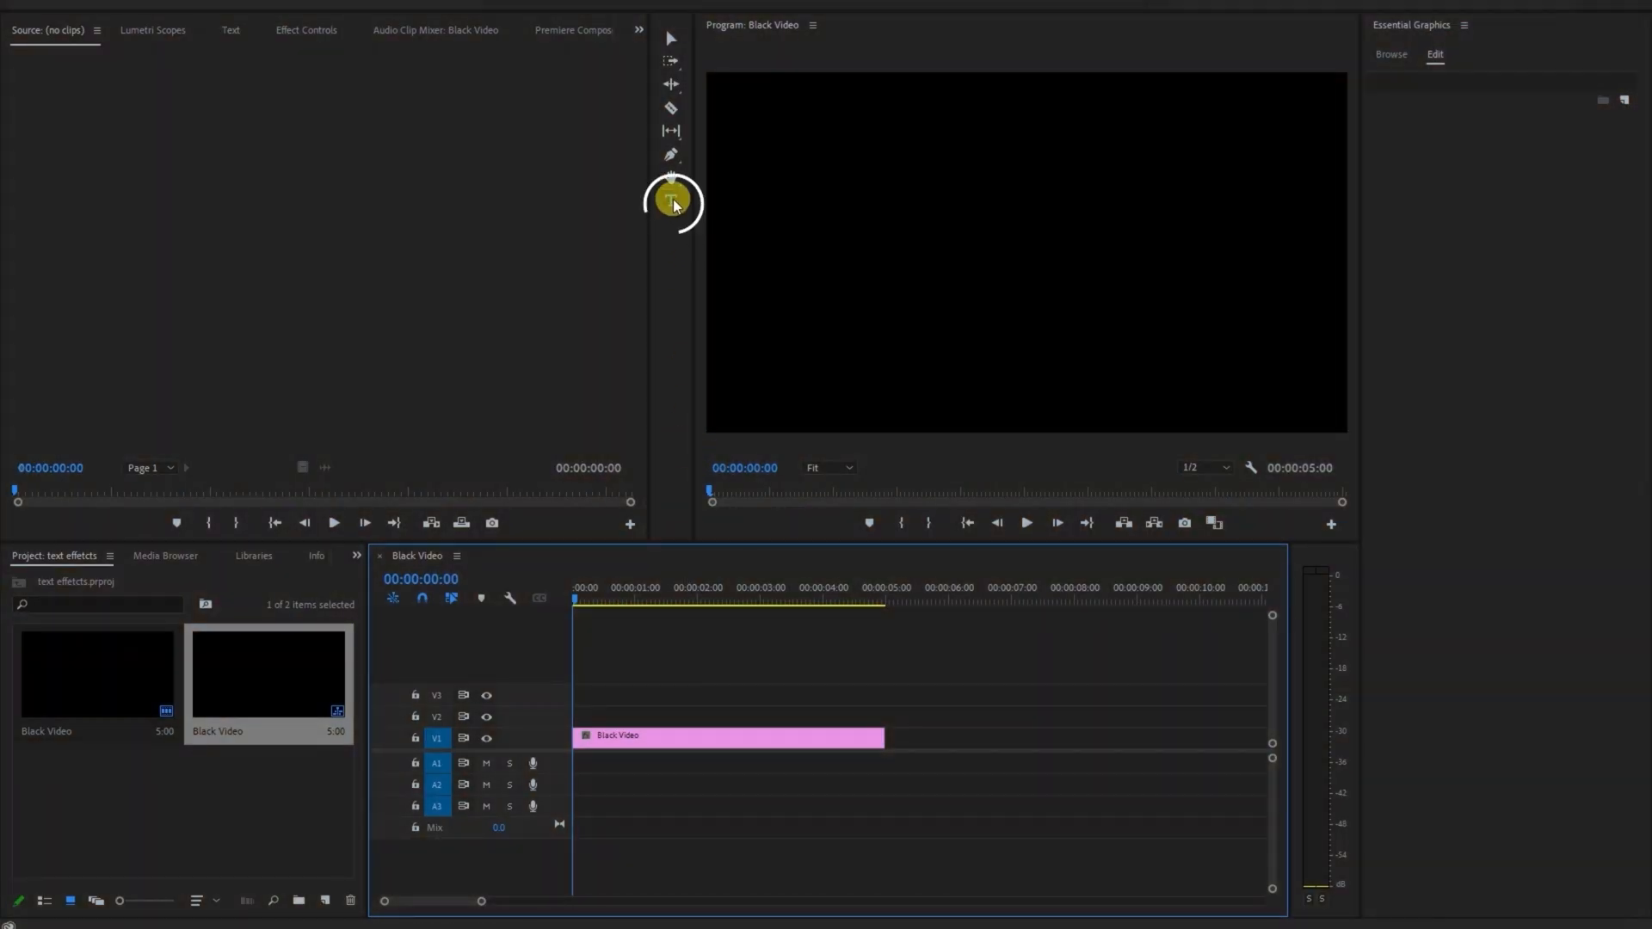
Add a "text effect" title to the black frame and set its font to The Bold Font
left_click(672, 202)
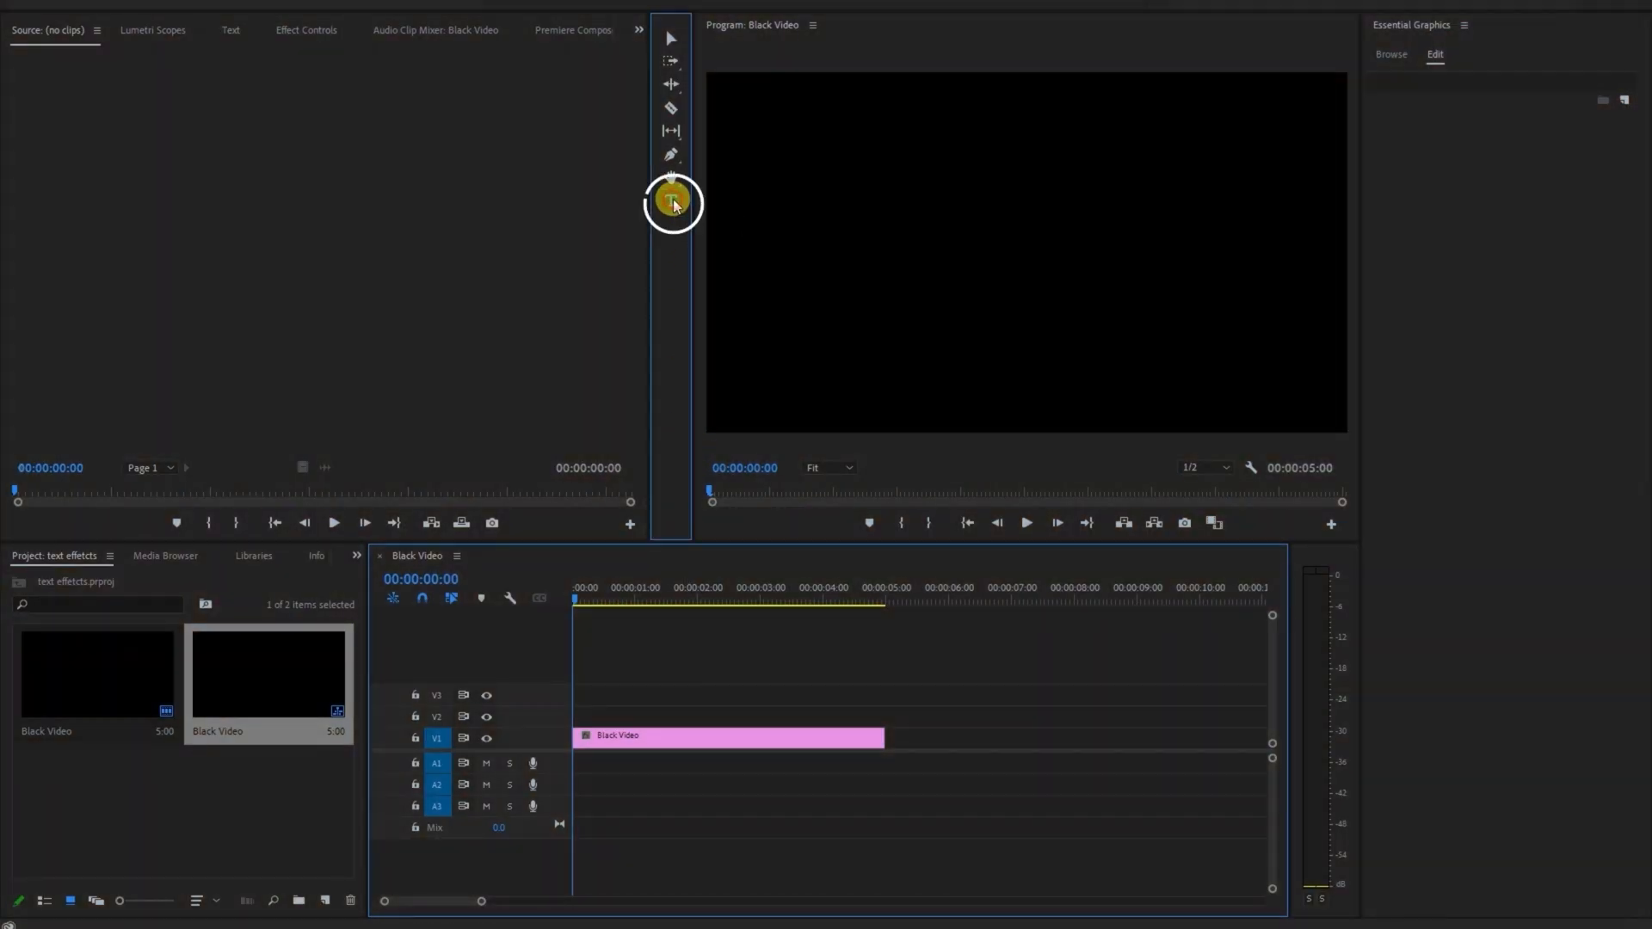
left_click(889, 241)
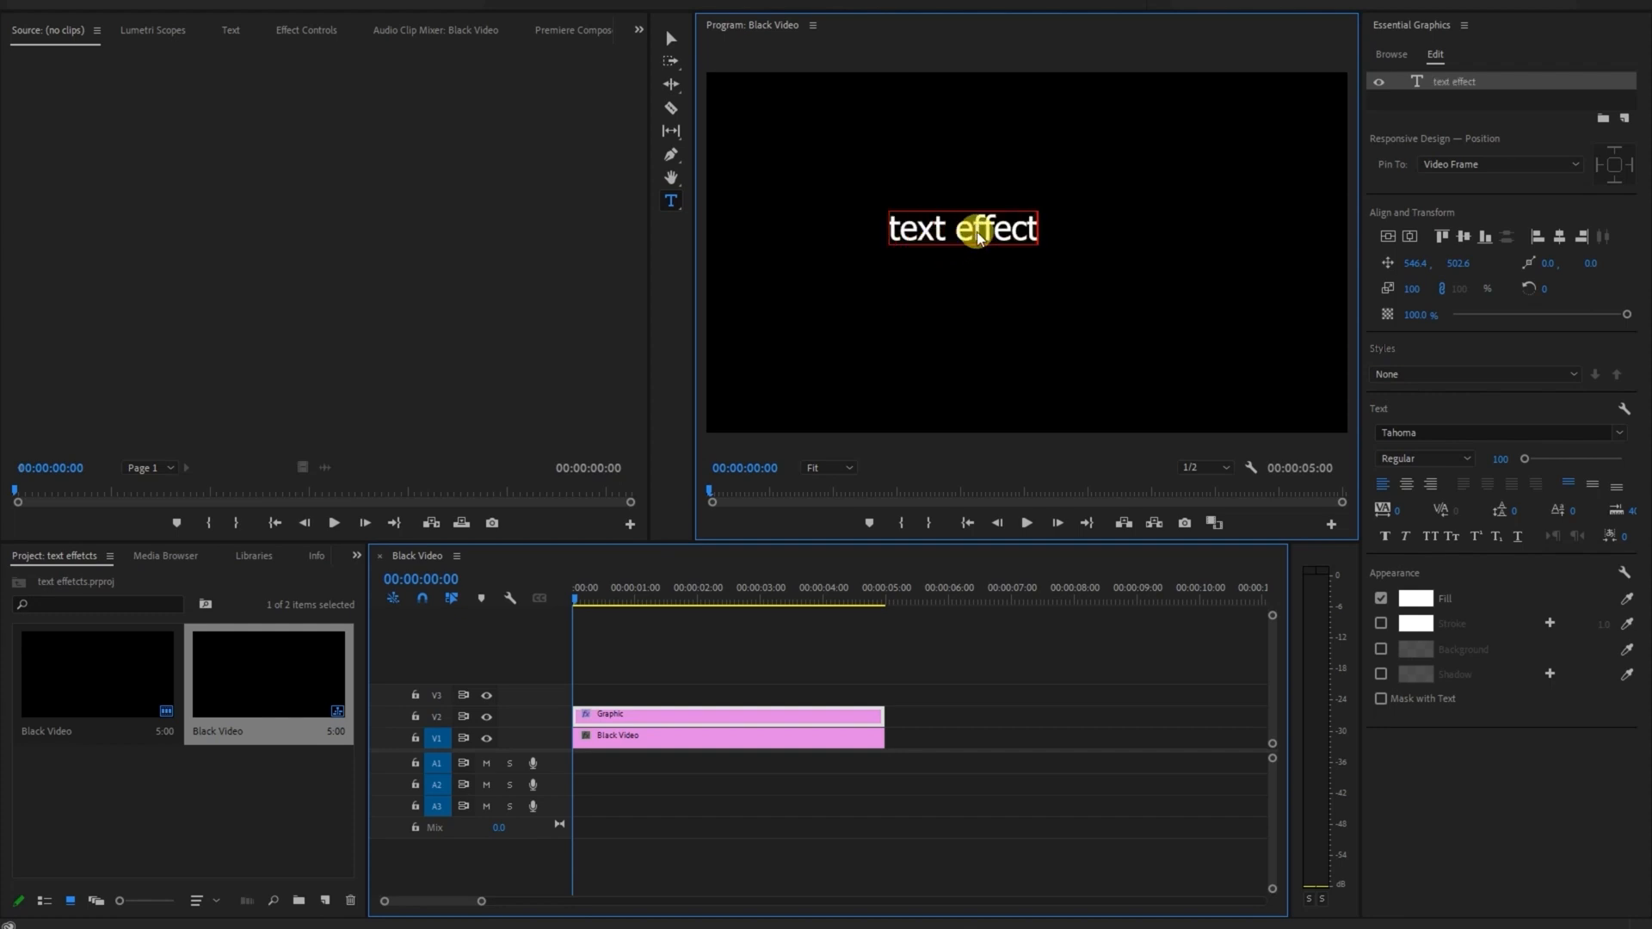
triple_click(977, 233)
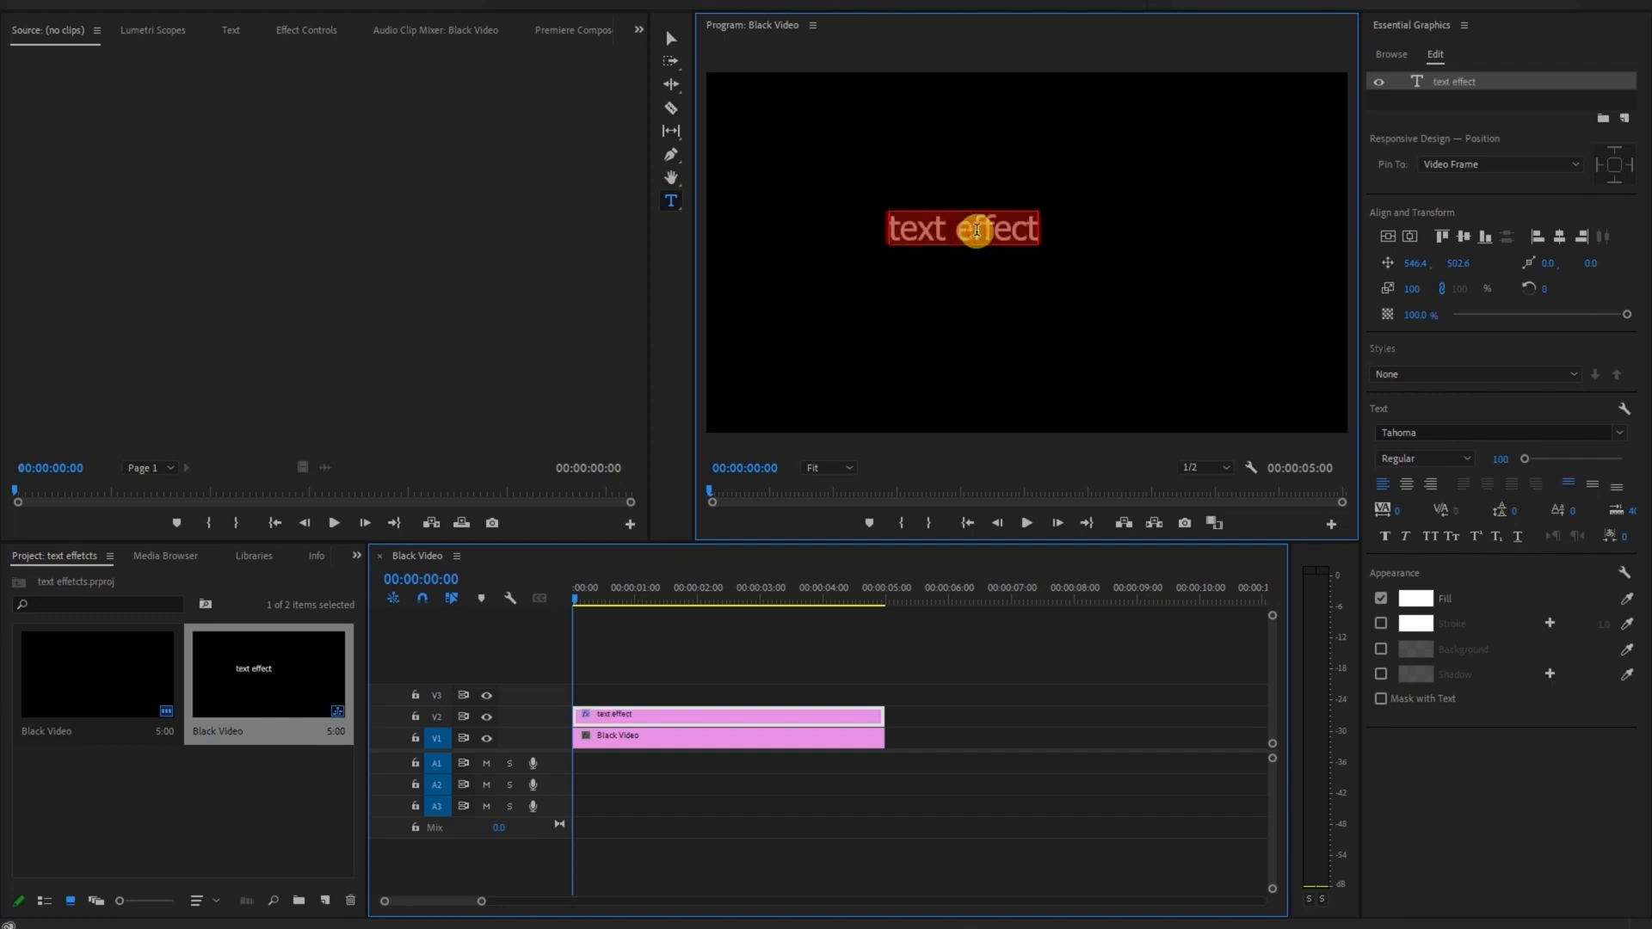
left_click(1535, 432)
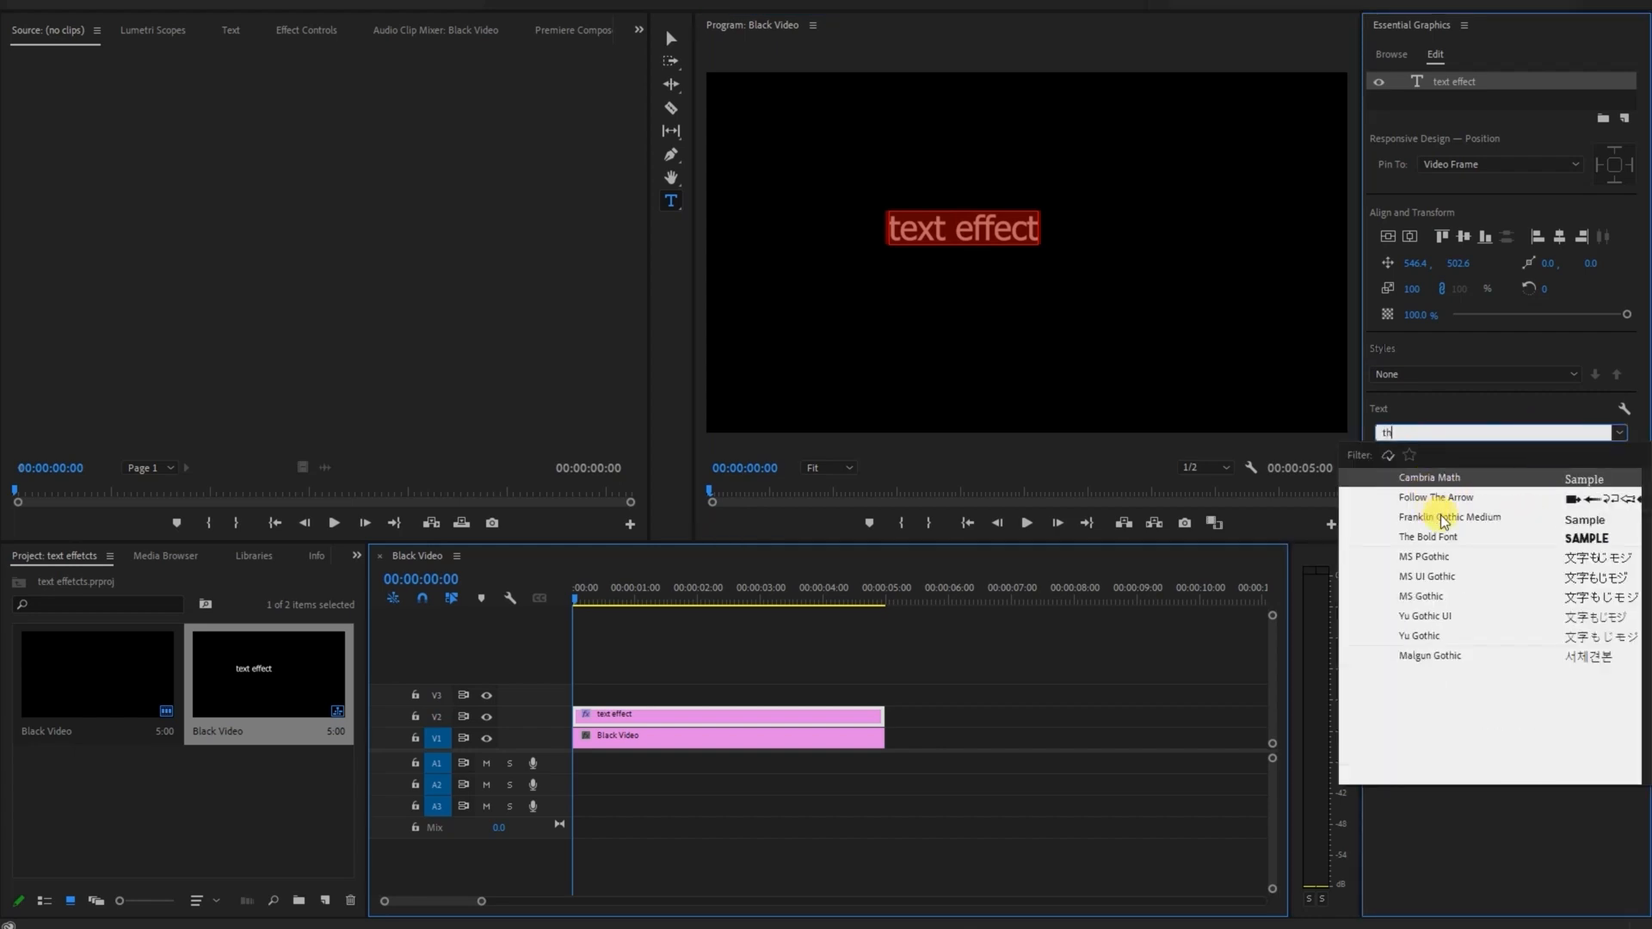
left_click(1428, 499)
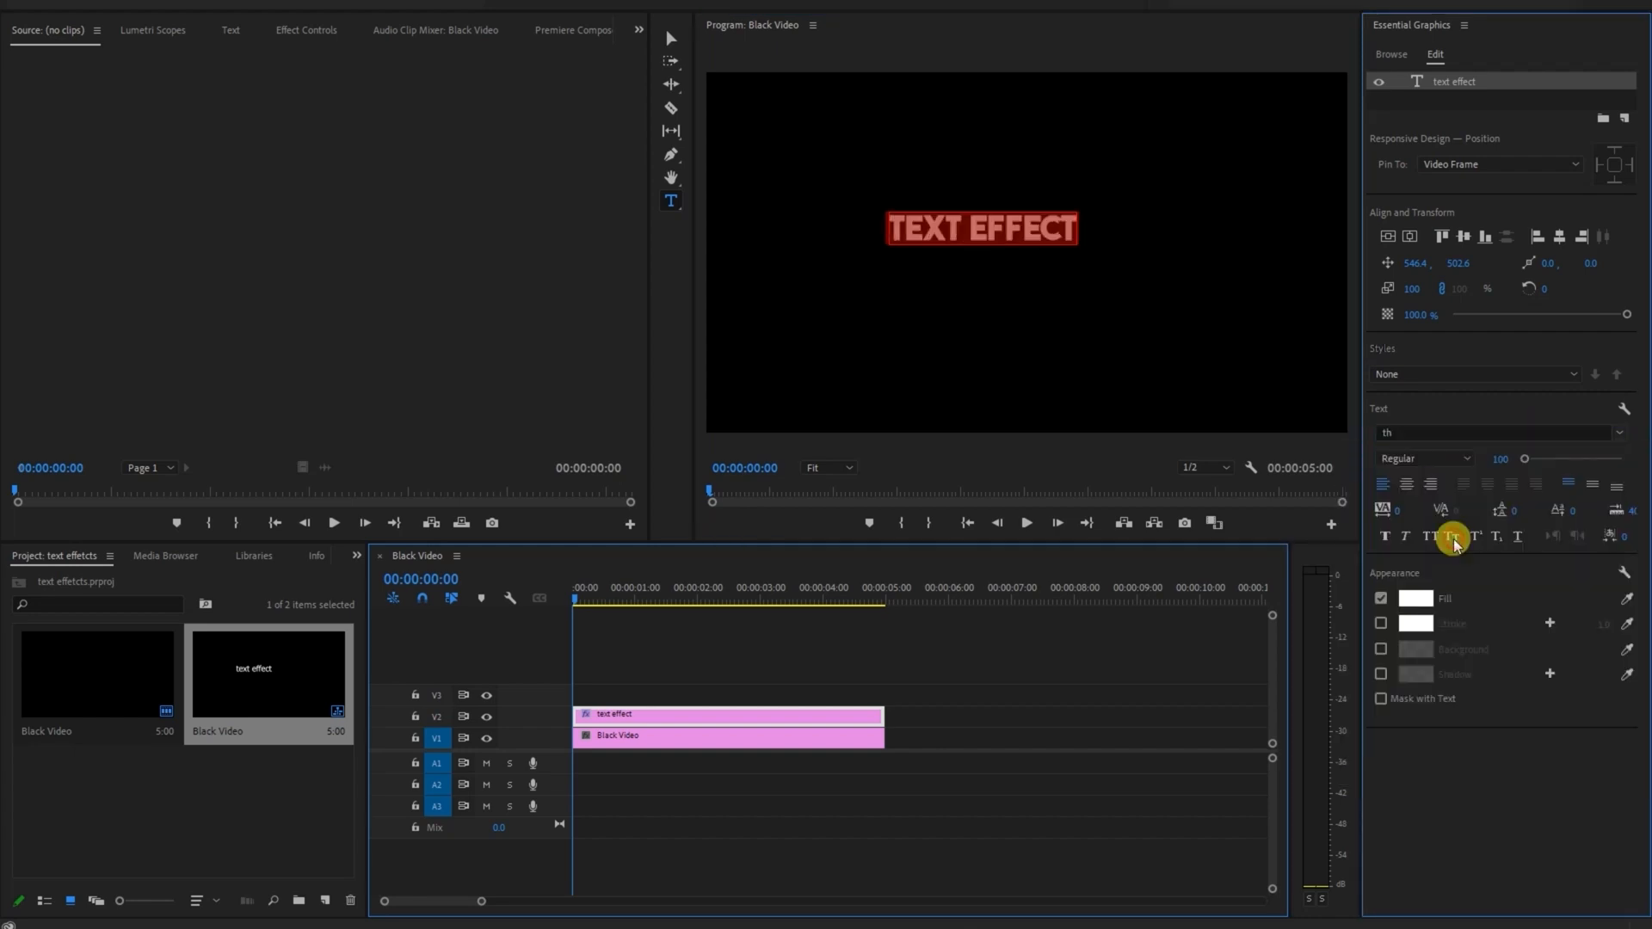
Centre the title in the frame, scale it to 115, and shift it horizontally to X 613.5
left_click(1411, 237)
left_click(1390, 236)
left_click_drag(1412, 289, 1425, 289)
left_click_drag(1415, 264, 1358, 264)
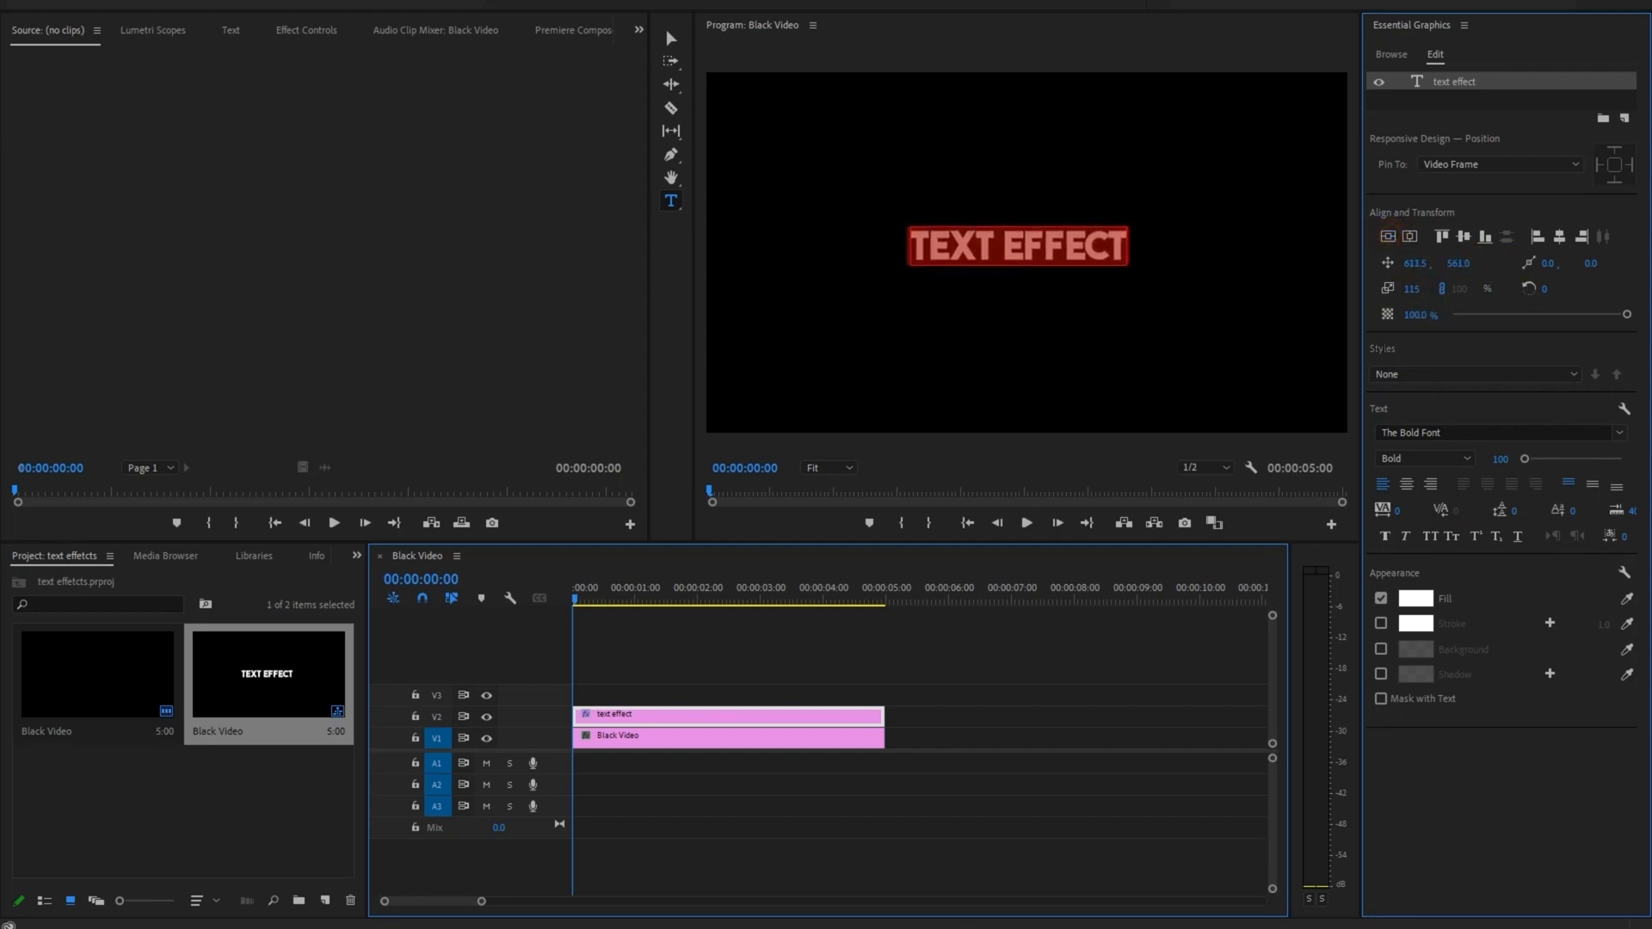
left_click(651, 678)
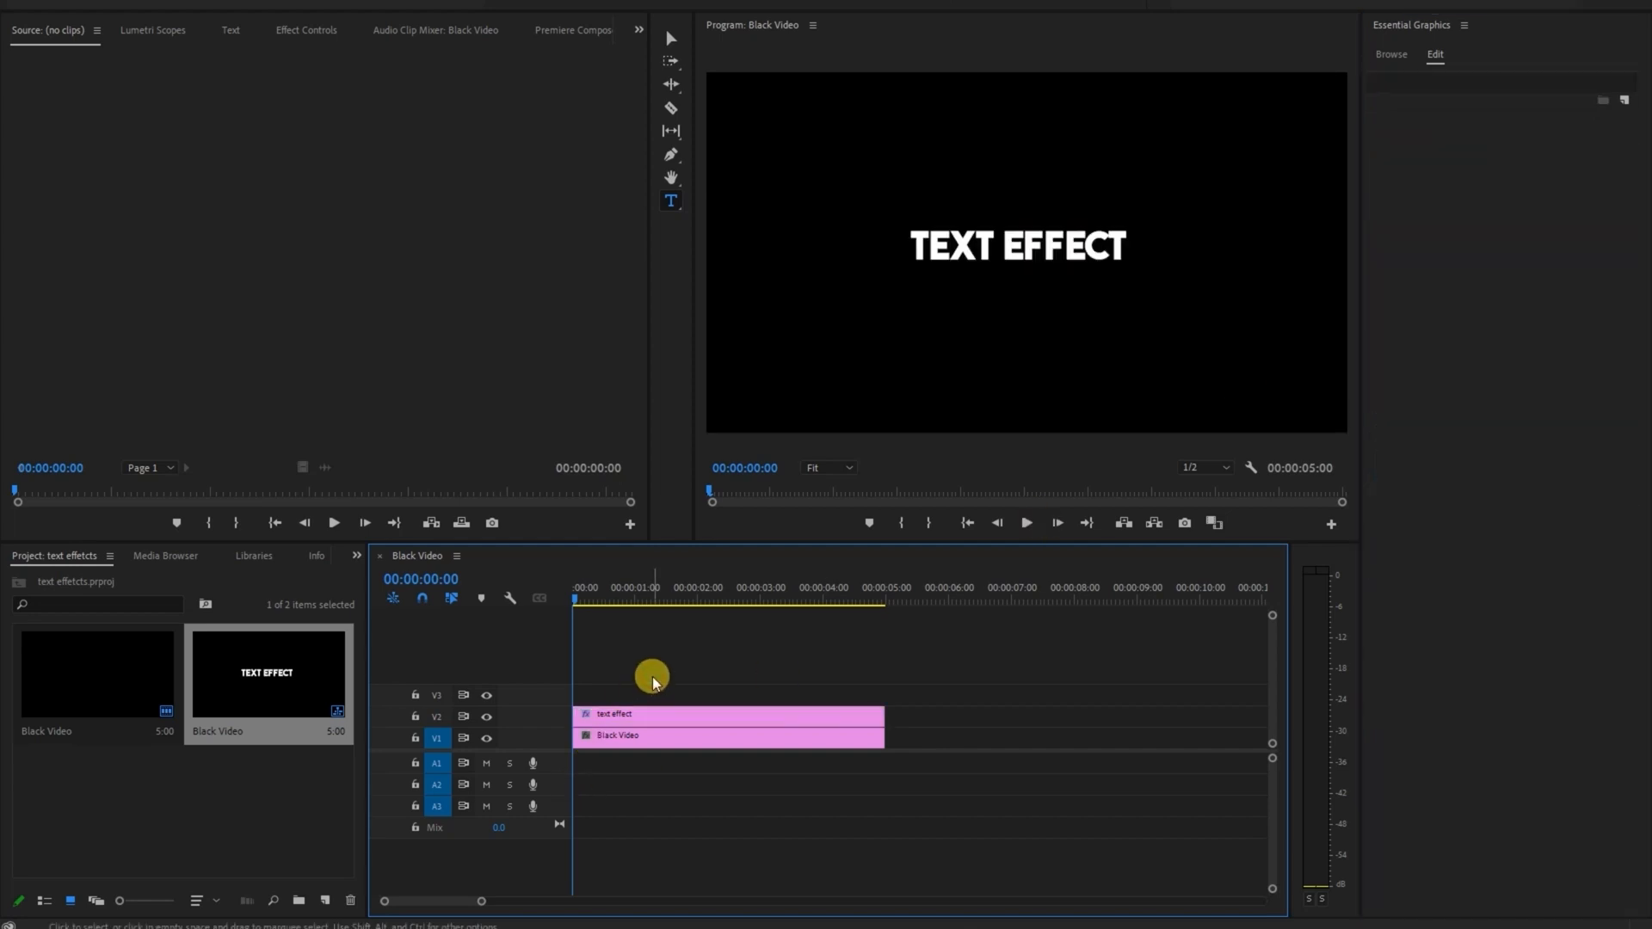
Draw a thin vertical rectangle just before the first letter of the title, on its own graphic clip
left_click(673, 154)
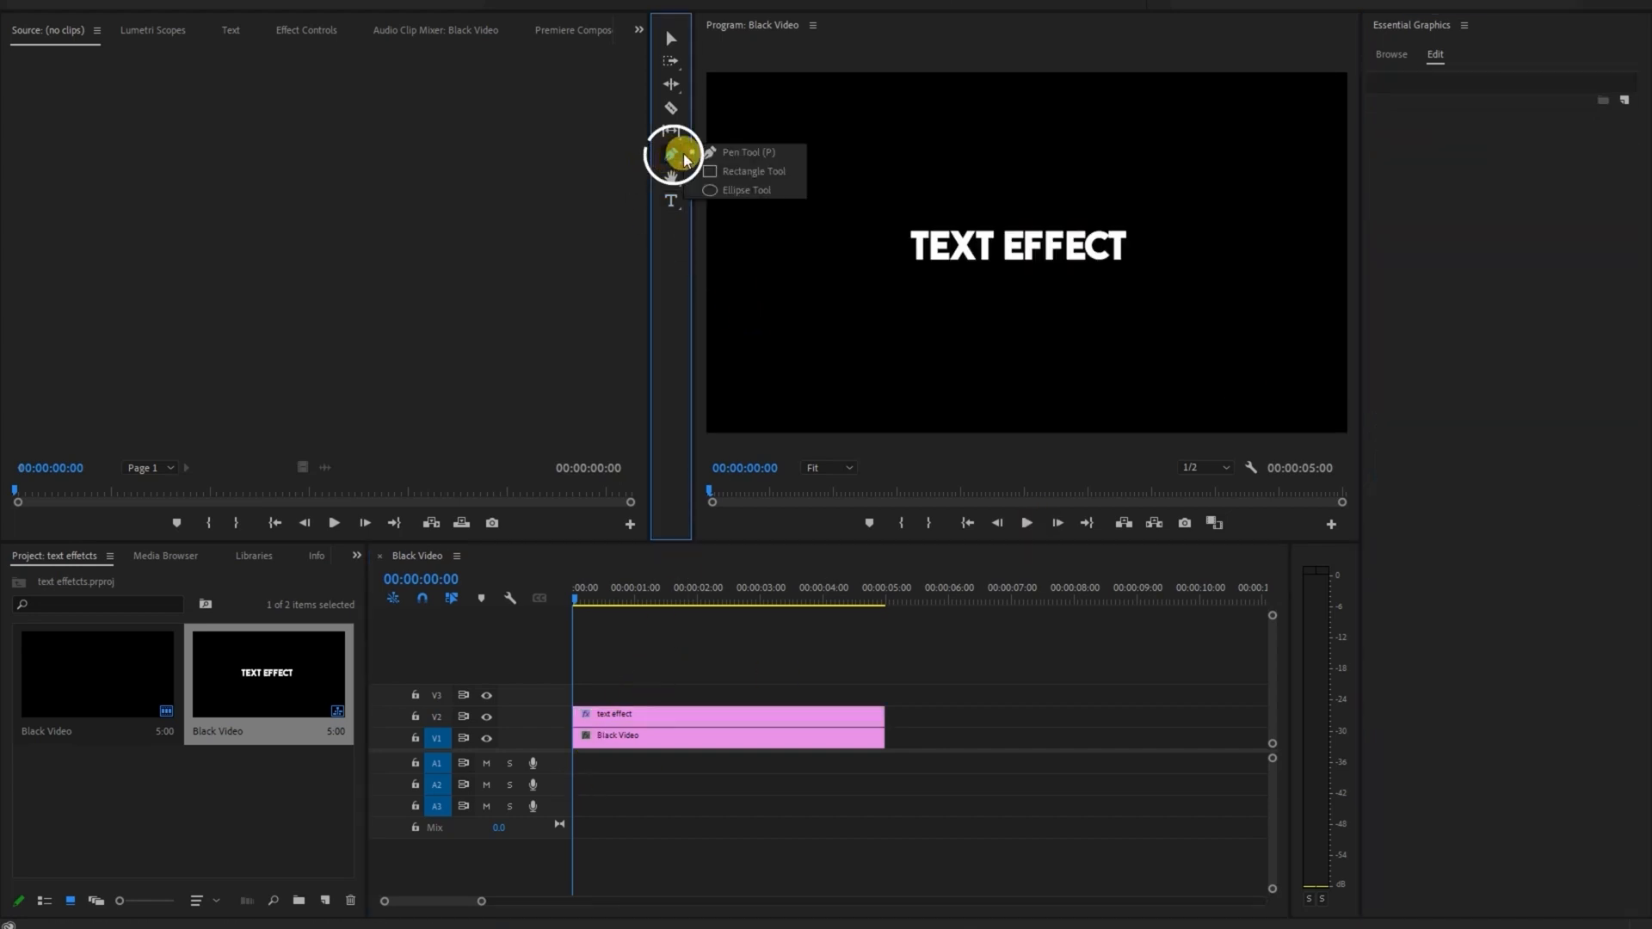
left_click(710, 169)
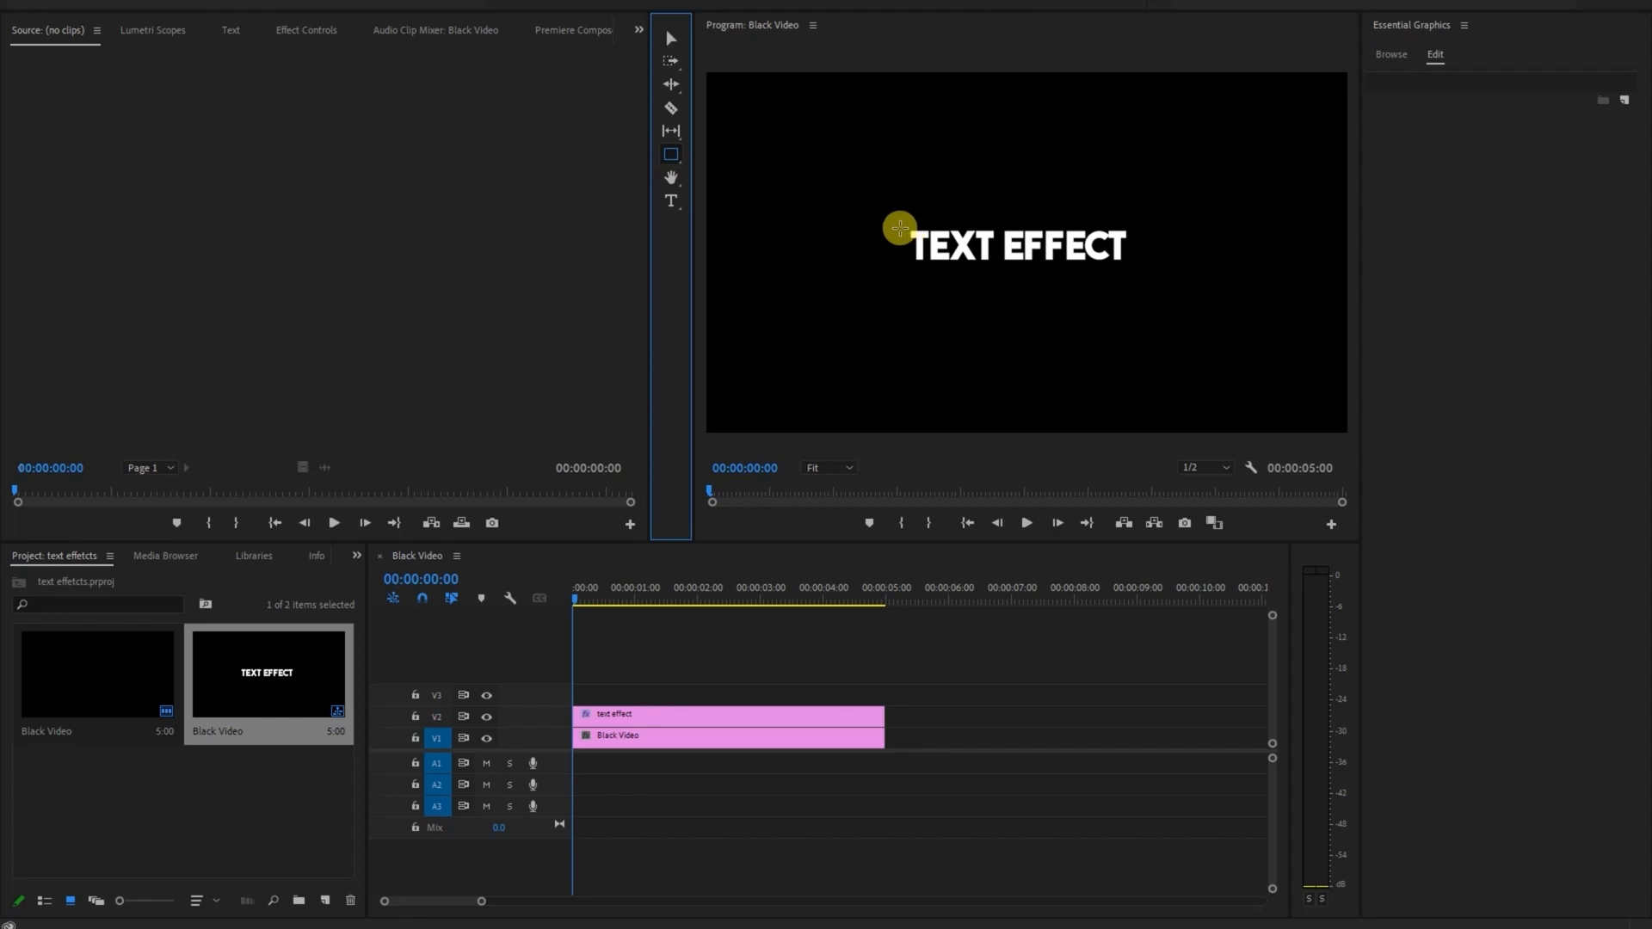
left_click_drag(896, 250, 898, 274)
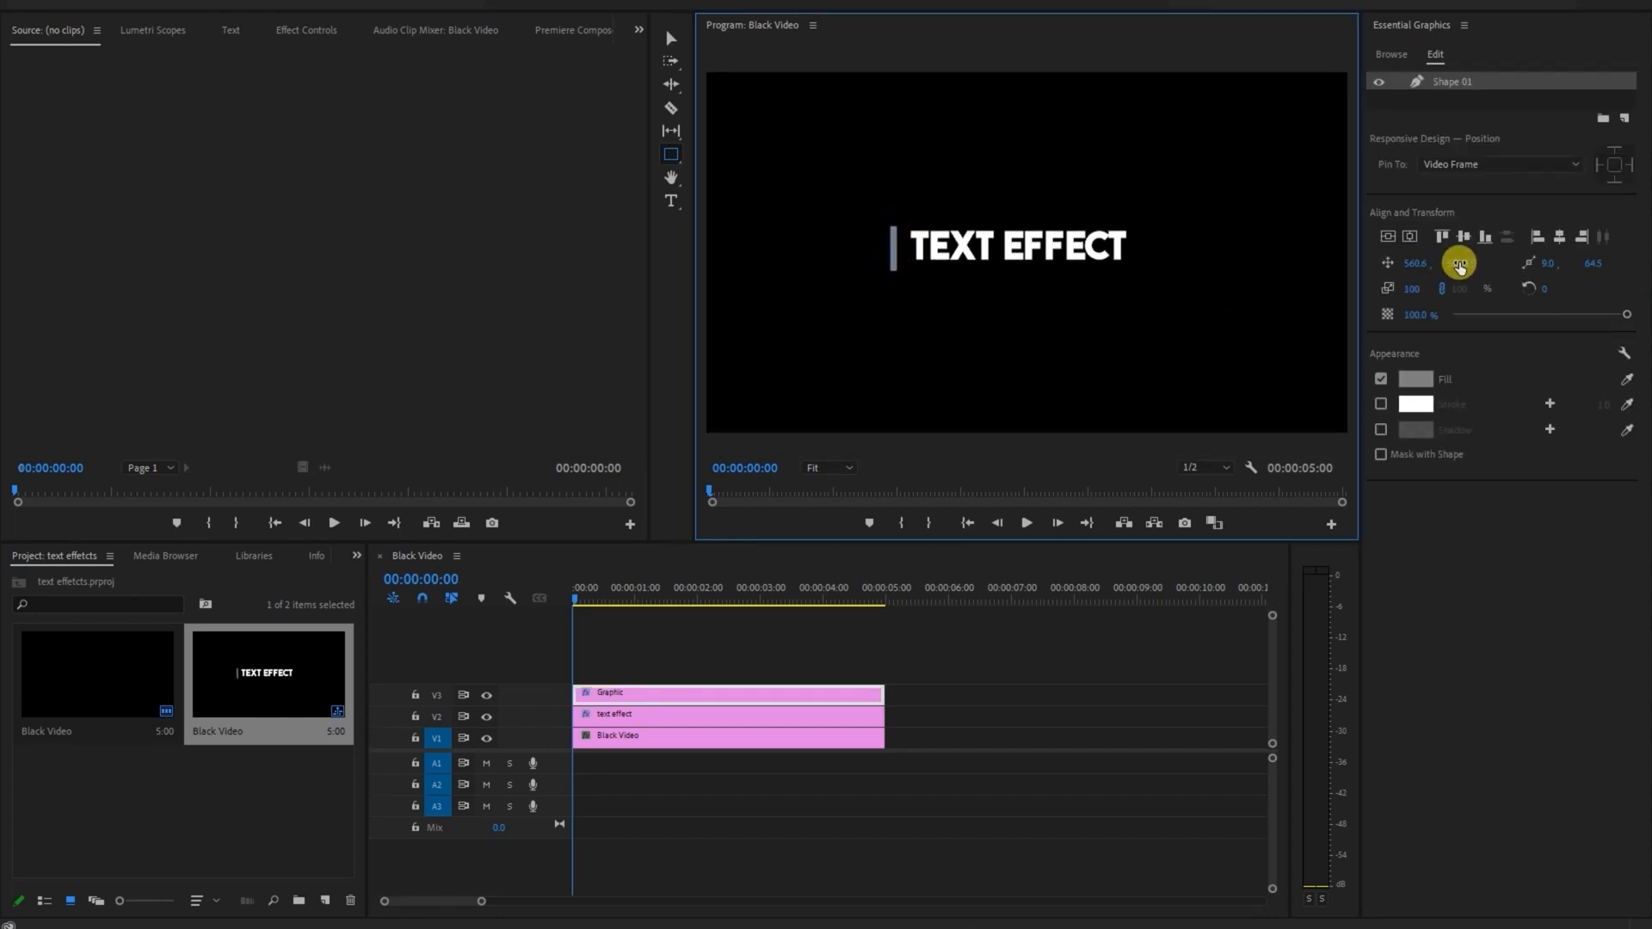
left_click(1459, 264)
Change the rectangle's fill to light blue, 2DD0FF
left_click(1416, 387)
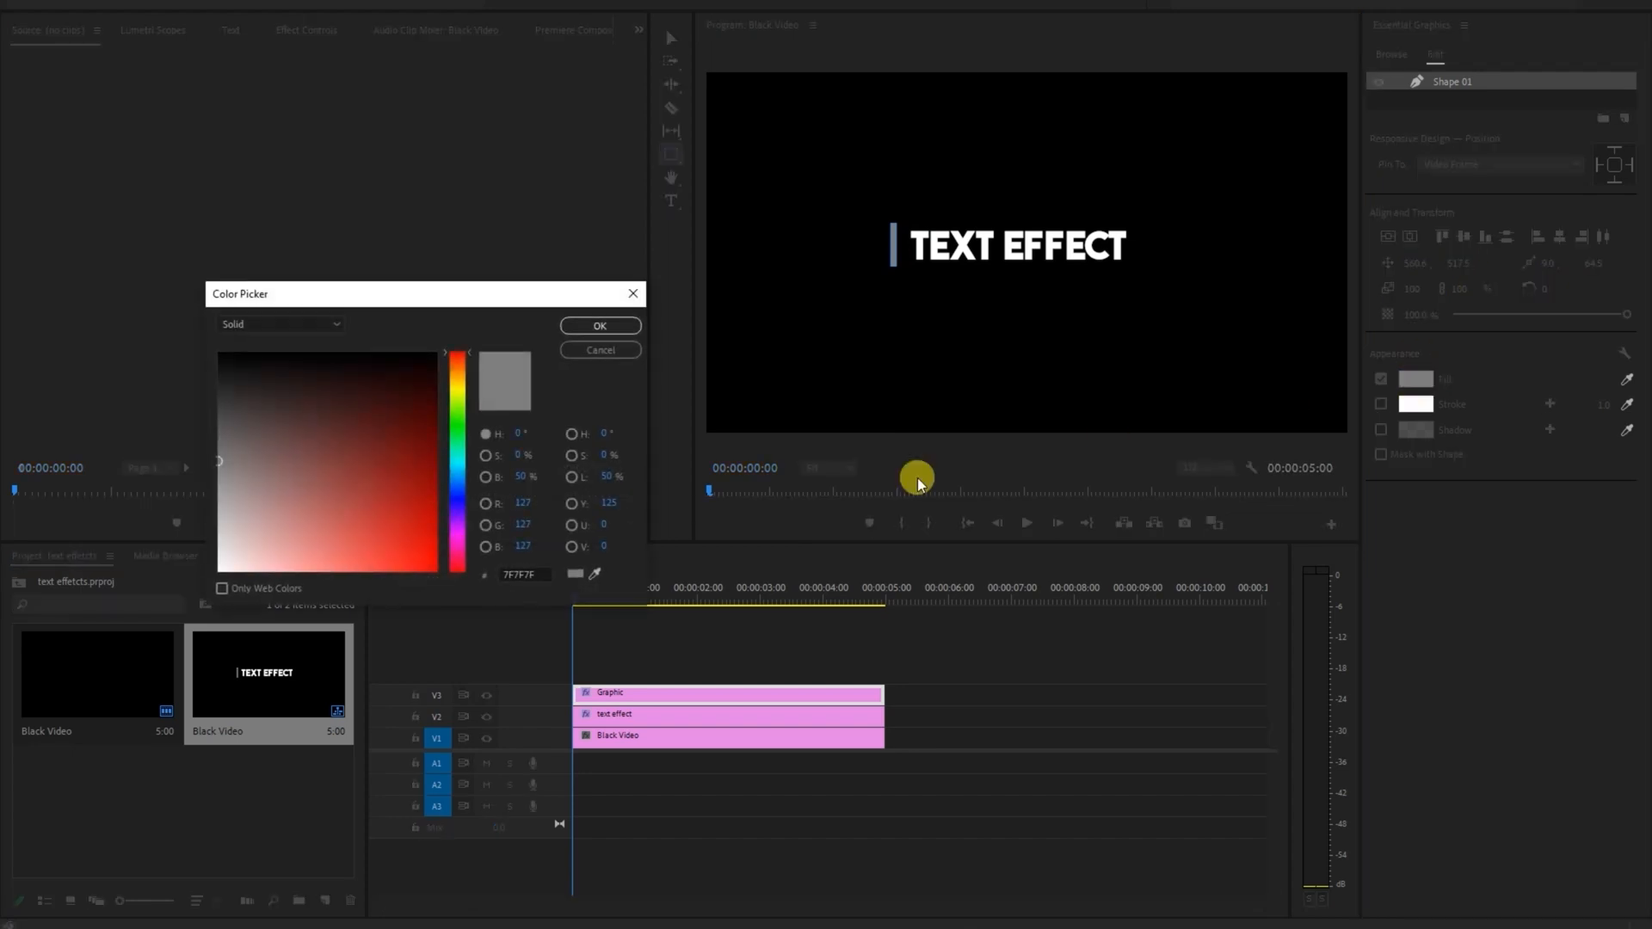
left_click_drag(456, 510, 460, 487)
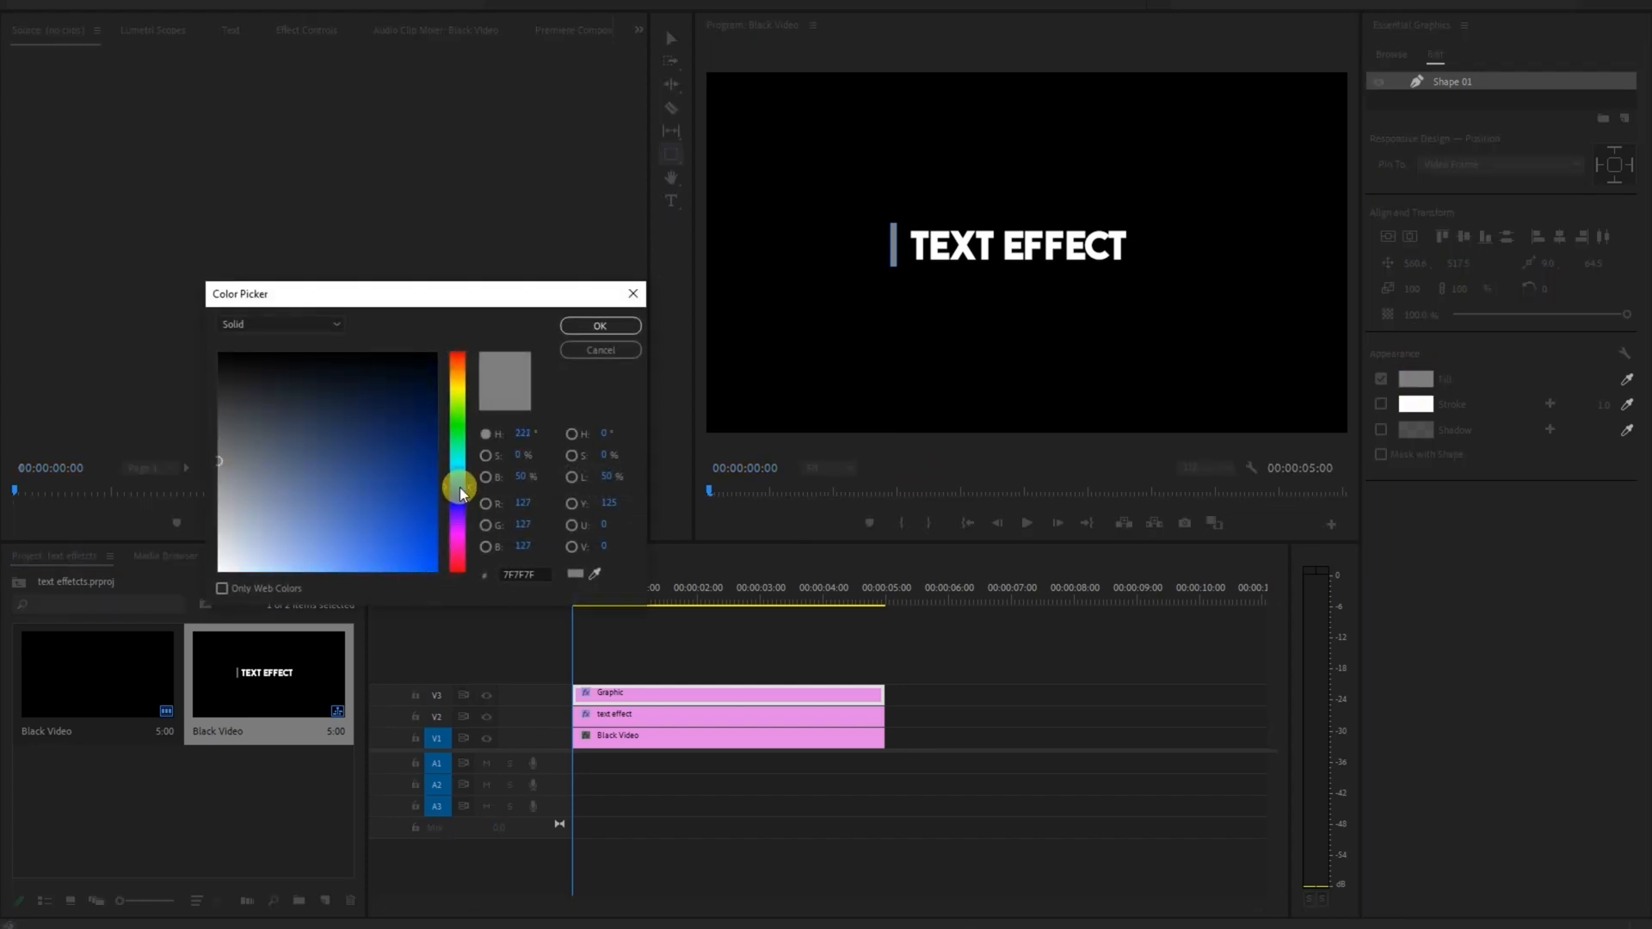
left_click_drag(413, 537, 458, 470)
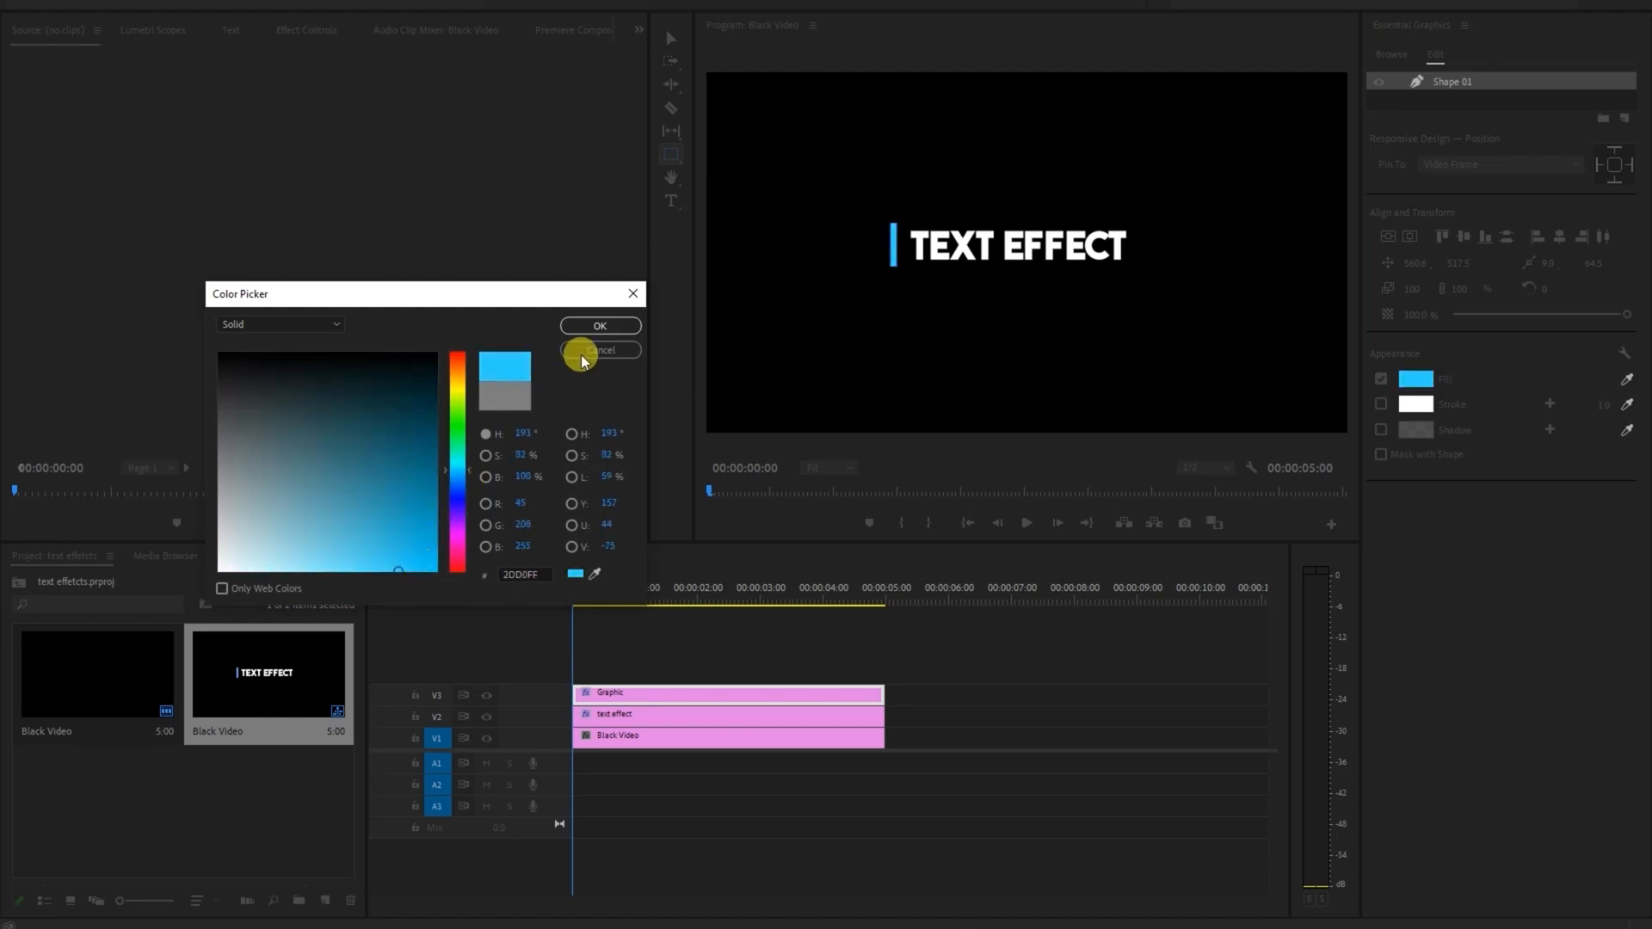
left_click(593, 330)
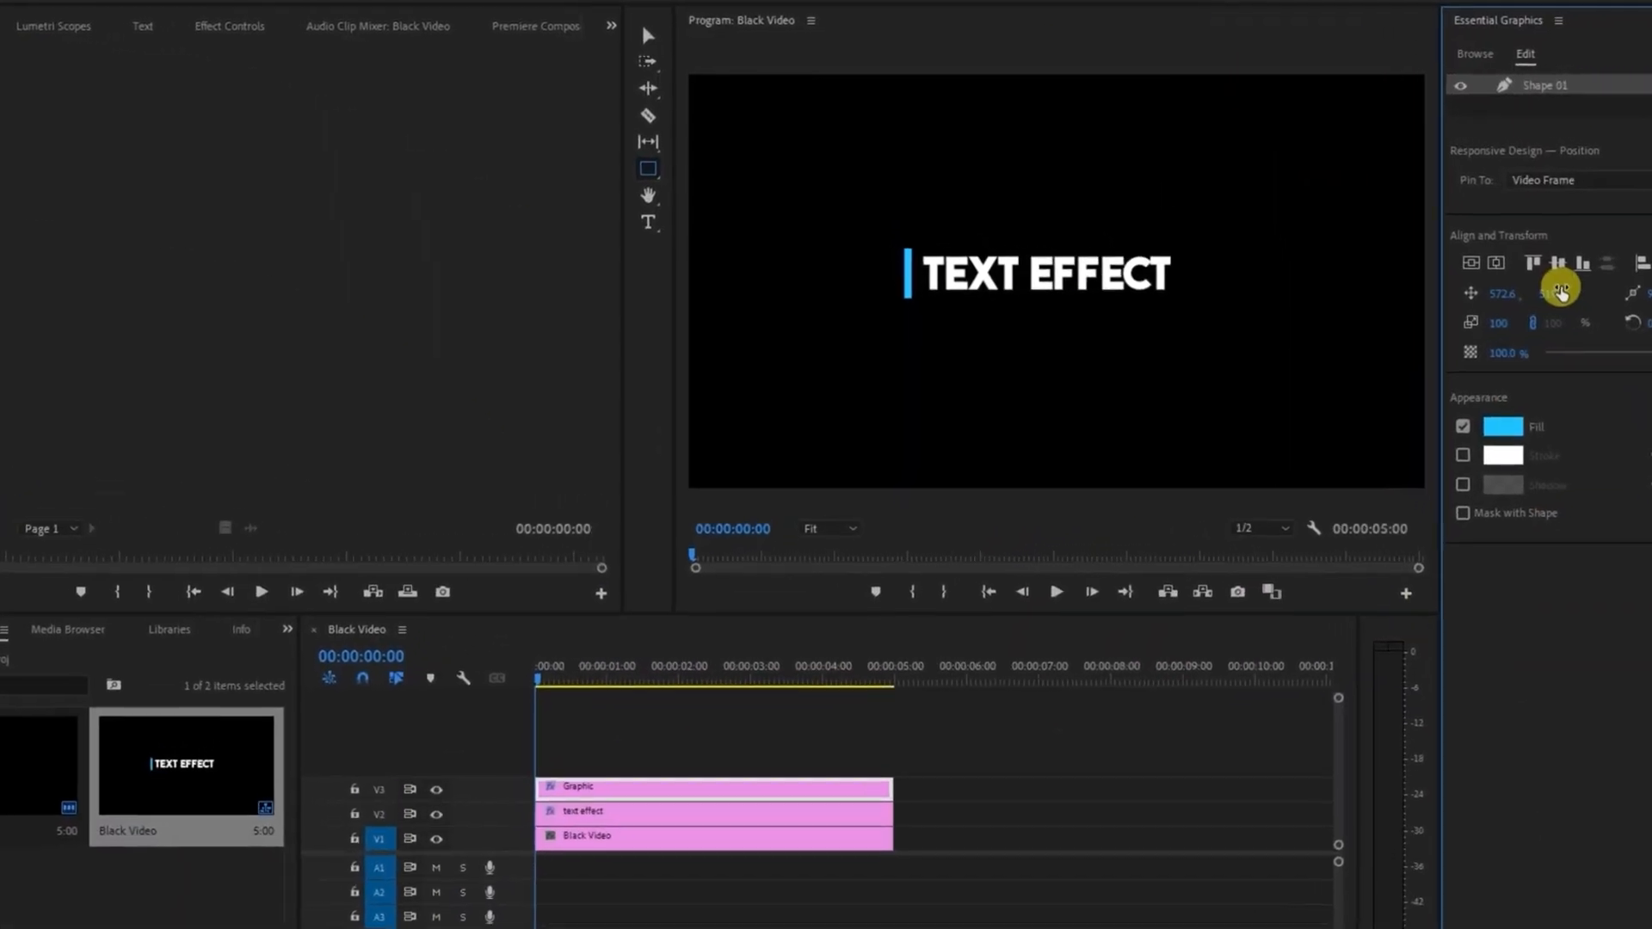
Turn off Uniform Scale in the bar clip's Motion and add a Scale Height keyframe of 100 shortly after the clip's start
left_click(611, 26)
left_click(674, 125)
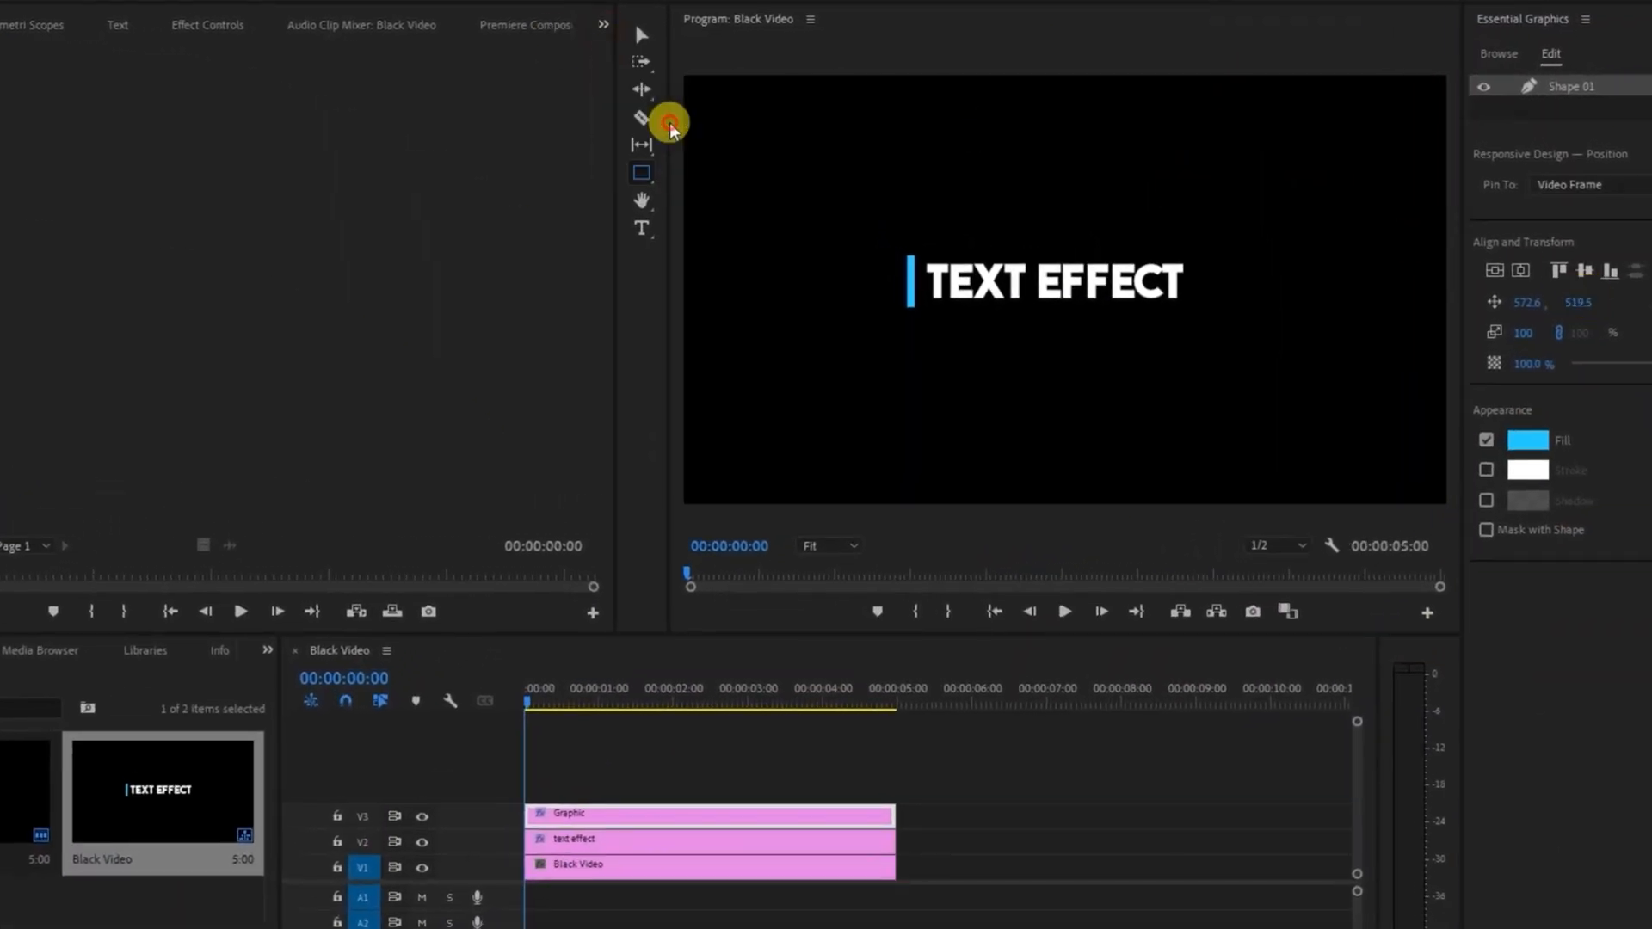
left_click(574, 812)
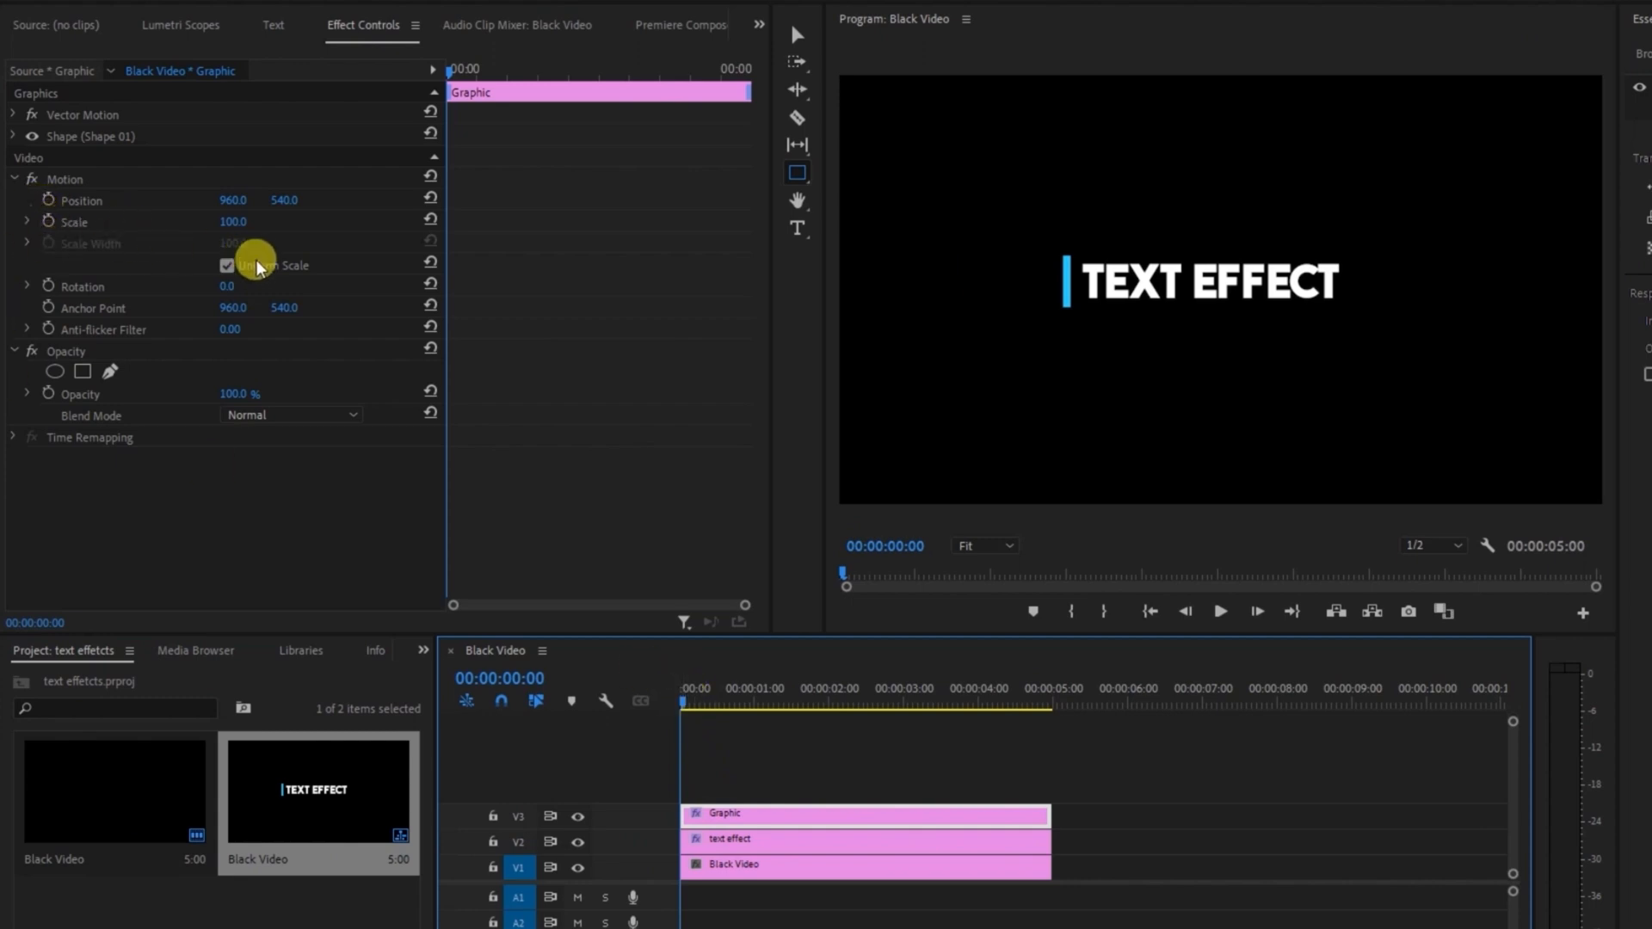
left_click(227, 269)
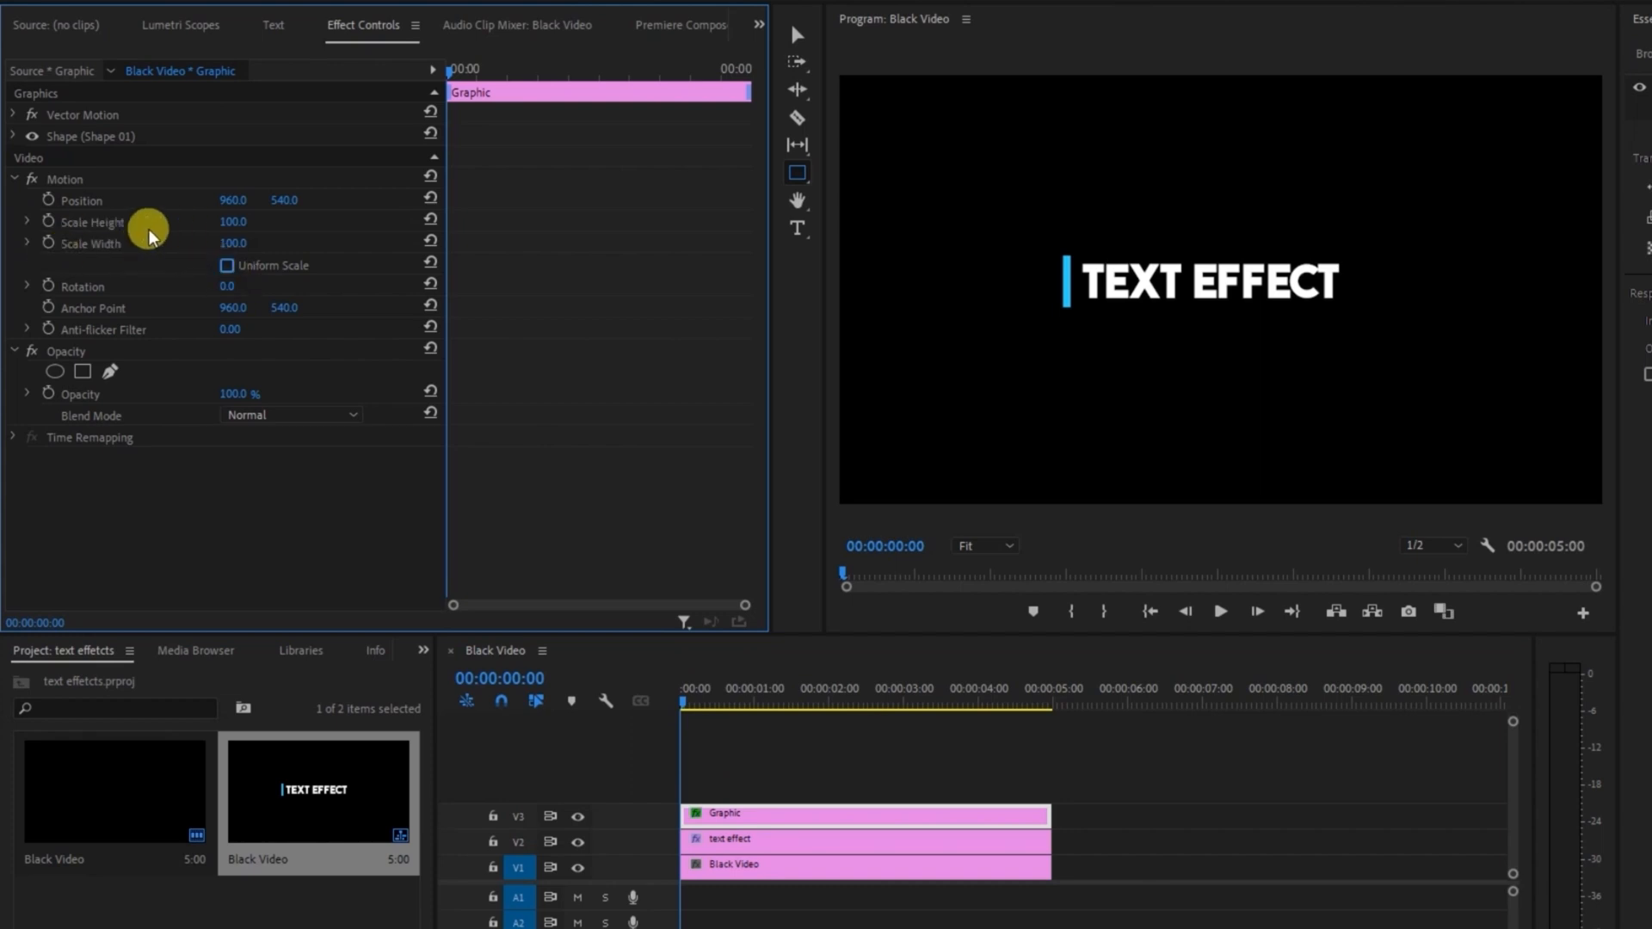
left_click(48, 222)
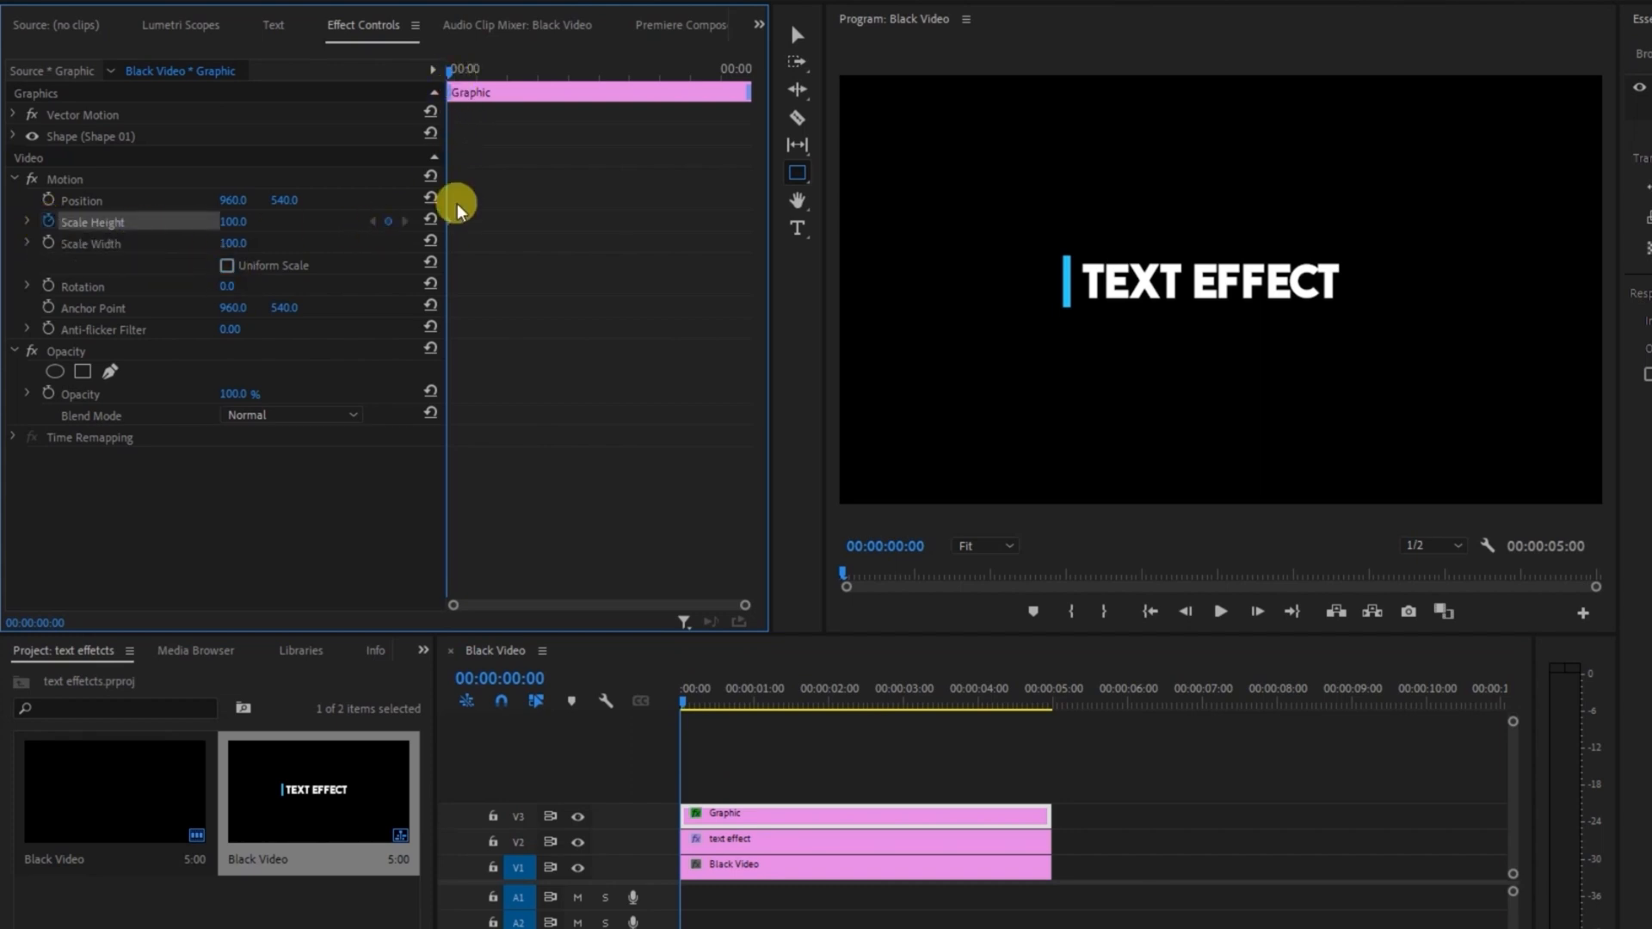
left_click_drag(449, 221, 488, 221)
Keyframe the bar clip's Scale Height at 108 at 00:00:00:11
mouse_move(458, 85)
left_mouse_down()
mouse_move(492, 85)
mouse_move(472, 86)
left_mouse_up()
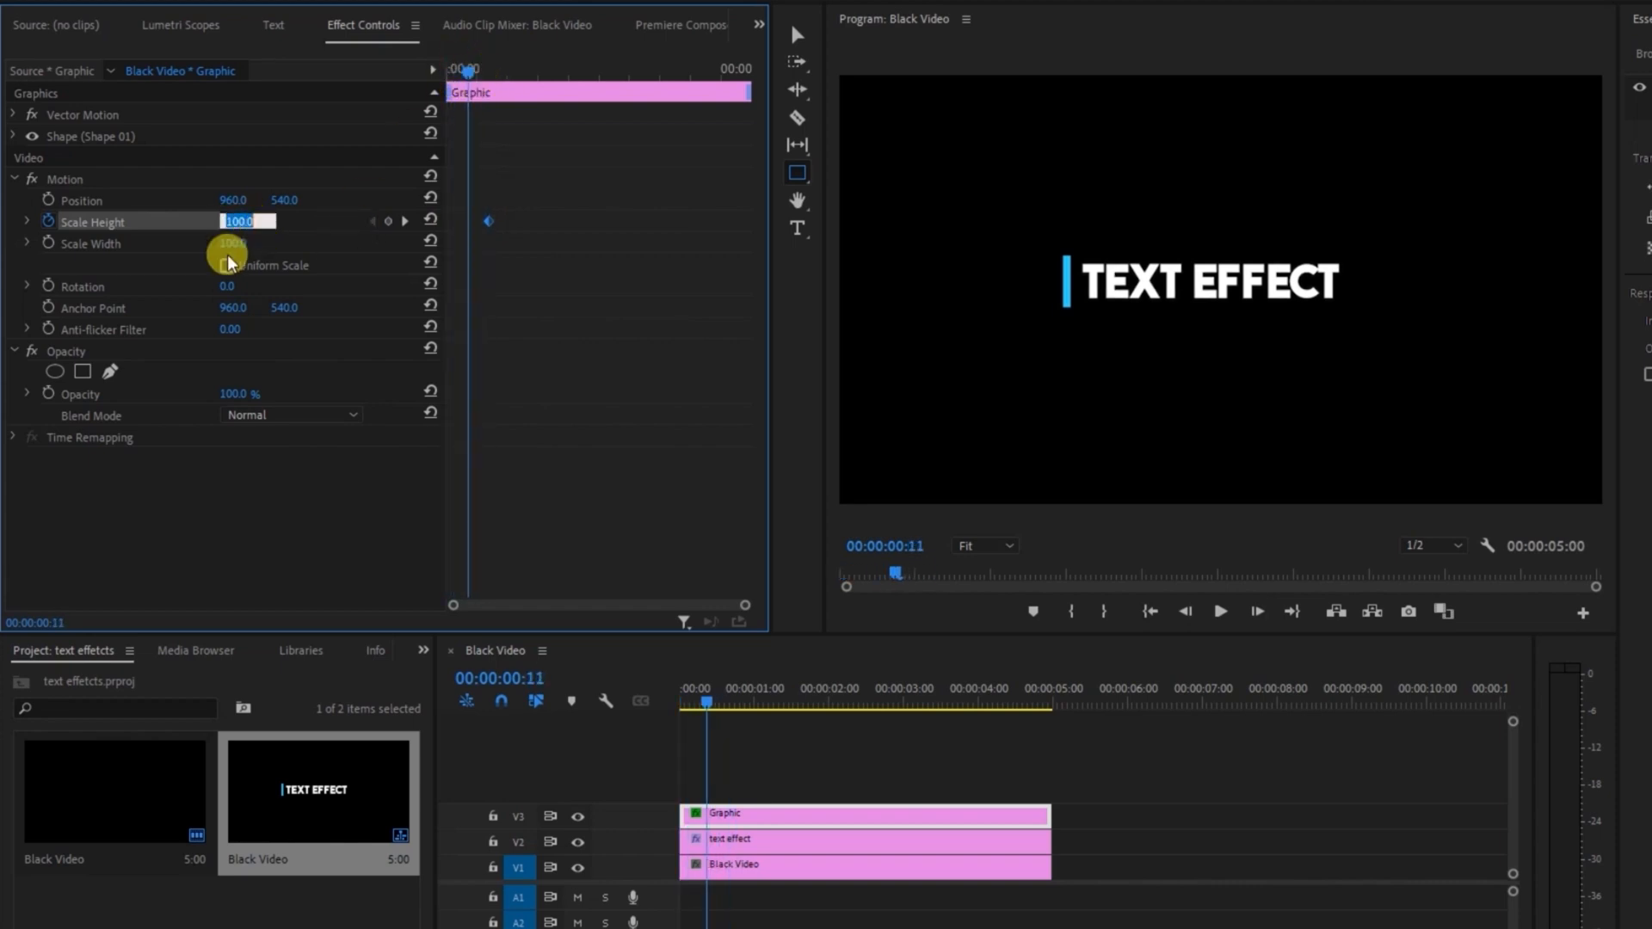
type("108")
left_click(203, 258)
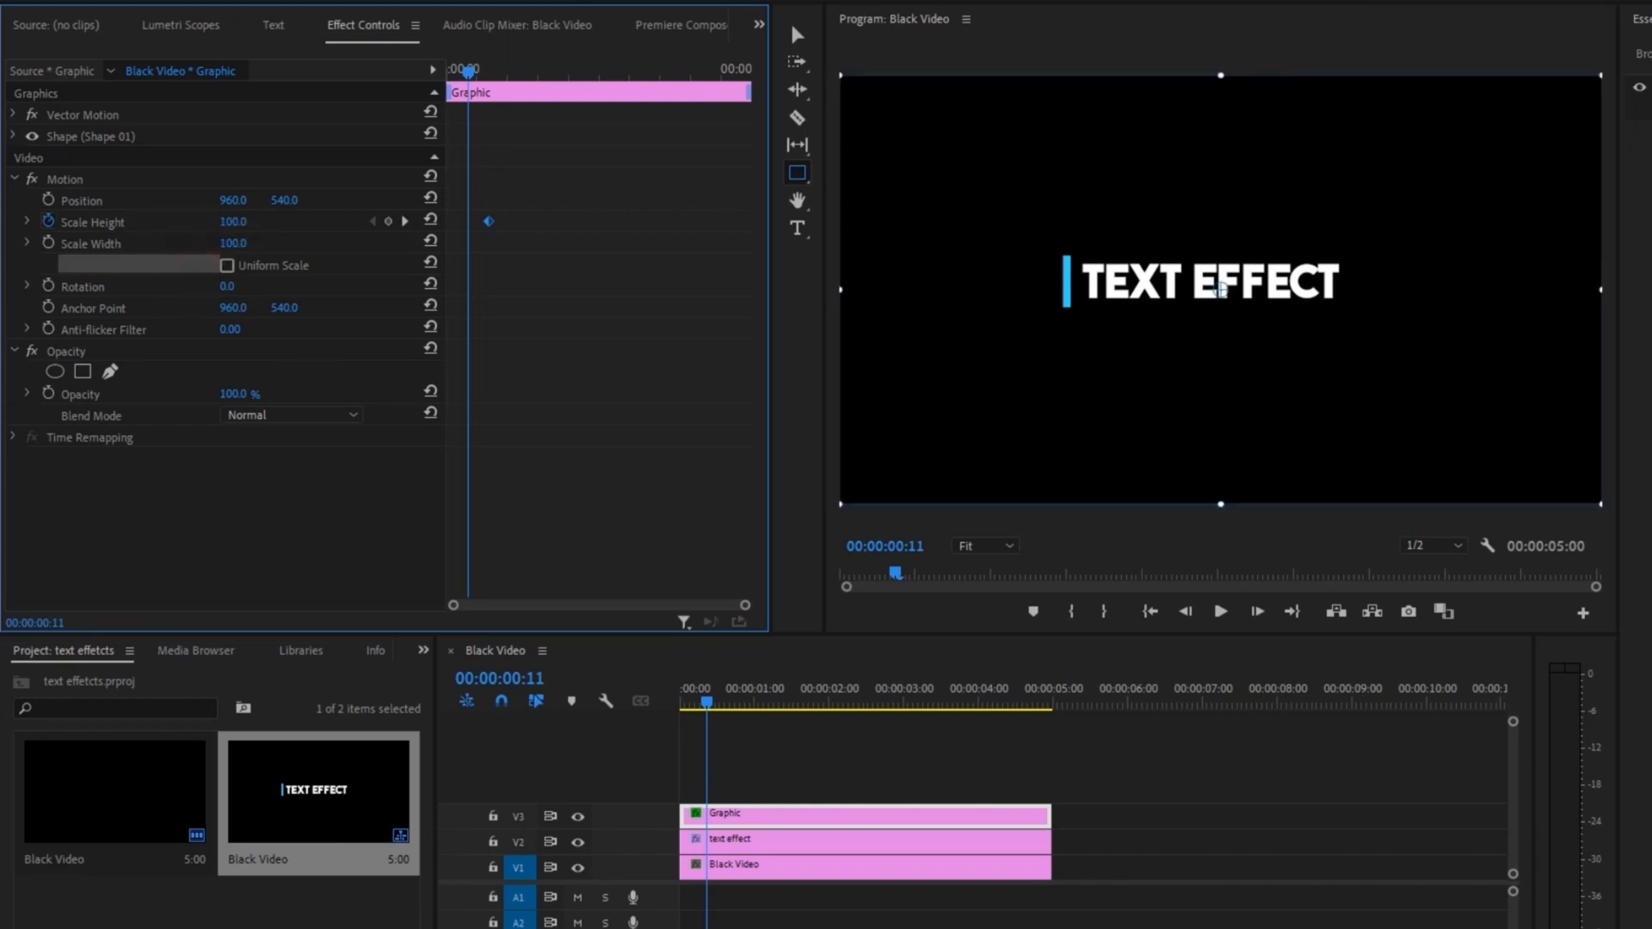
left_click_drag(234, 221, 236, 221)
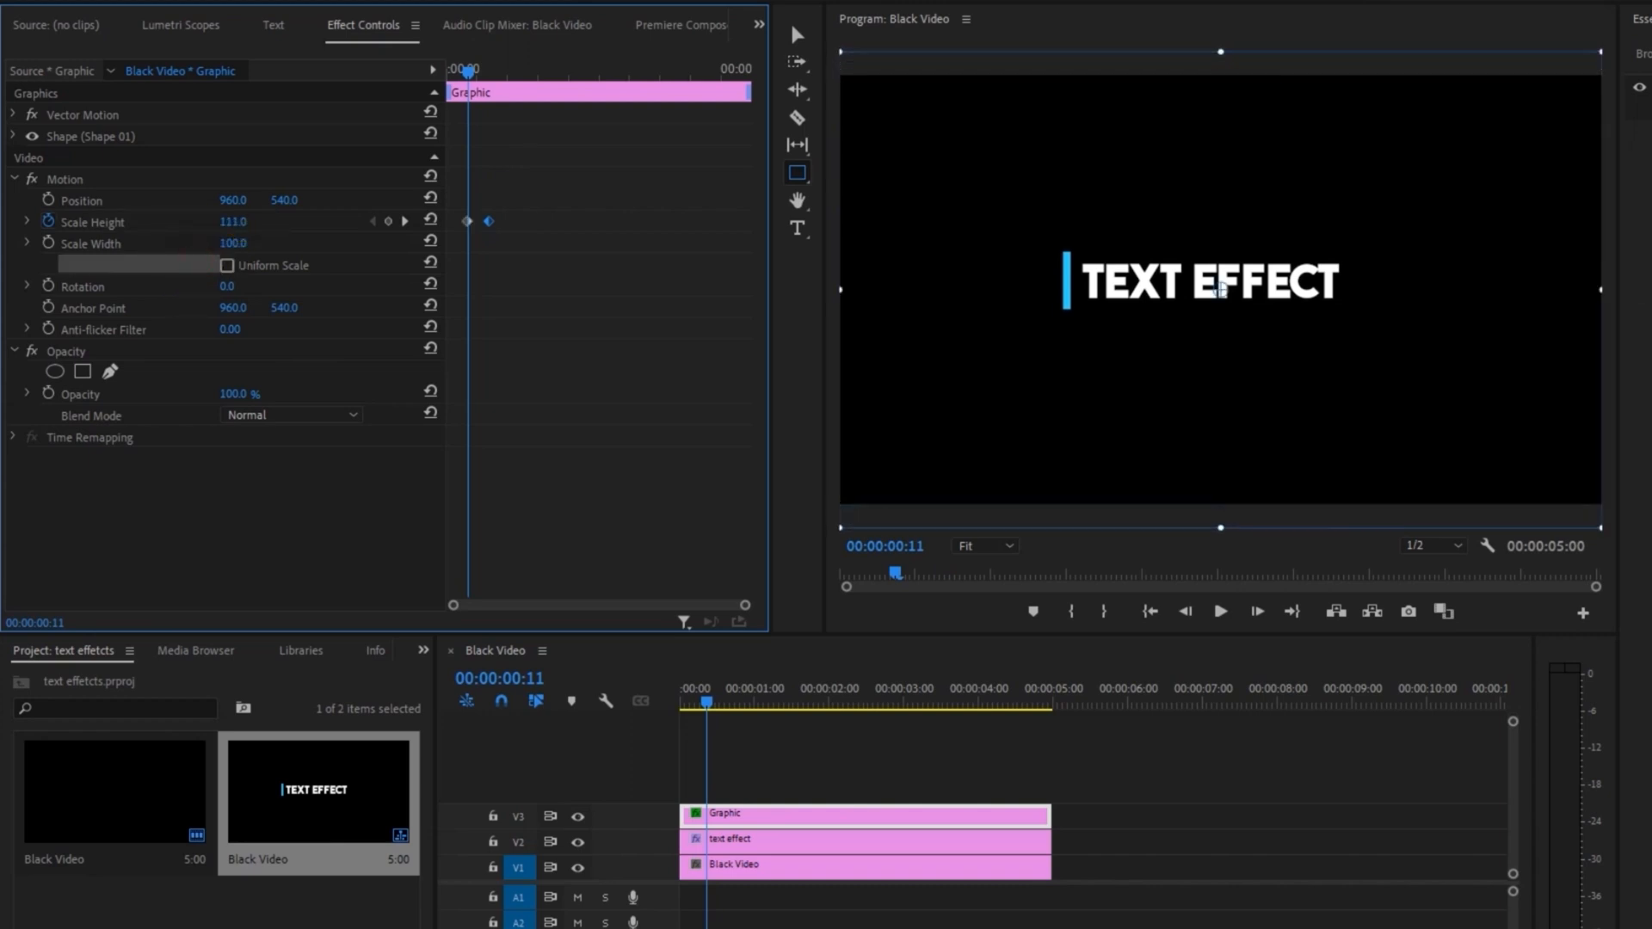
key("ctrl+z")
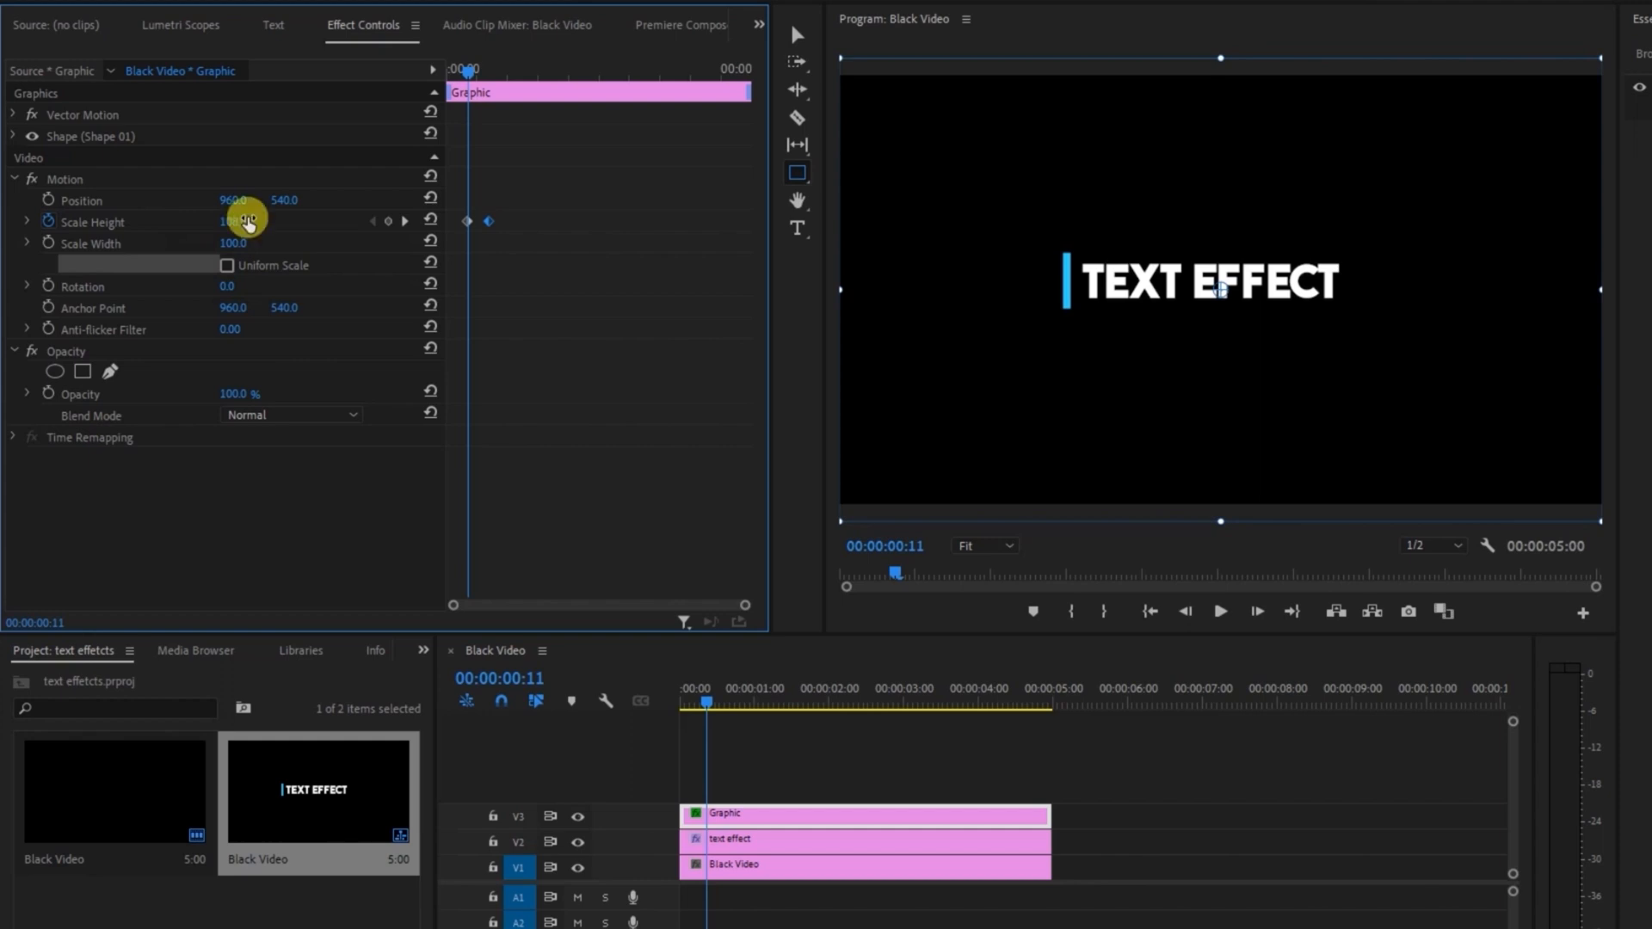
Keyframe the bar clip's Scale Height at 0 at 00:00:00:00 and preview the growing animation
left_click_drag(469, 71, 447, 69)
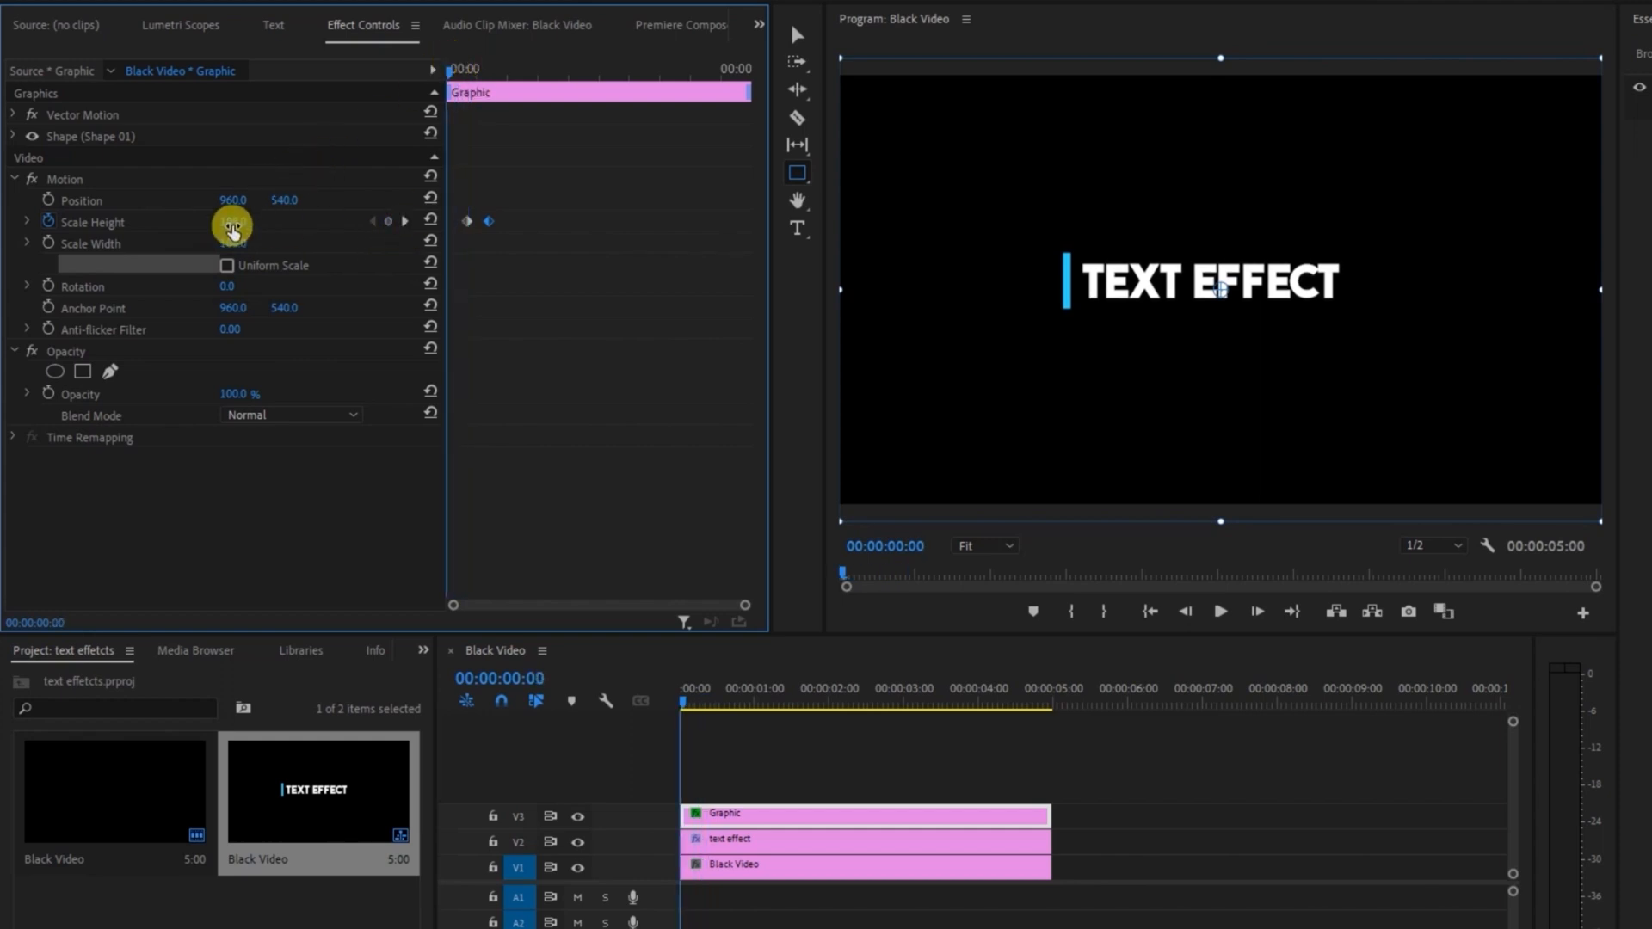
left_click_drag(232, 225, 129, 225)
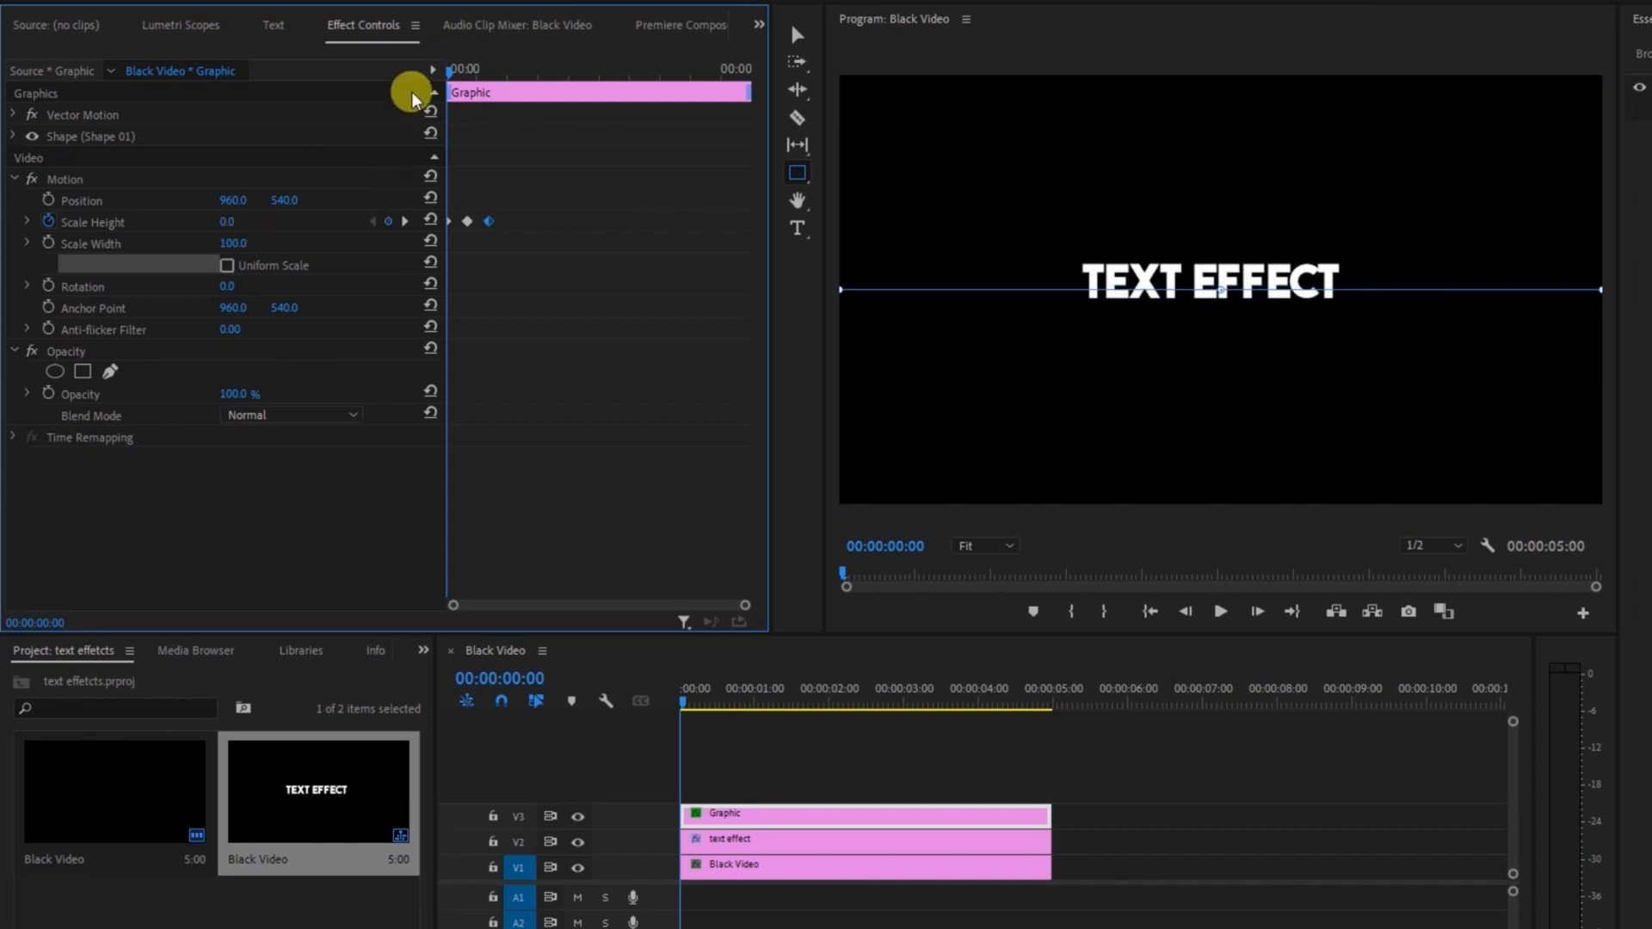
key("space")
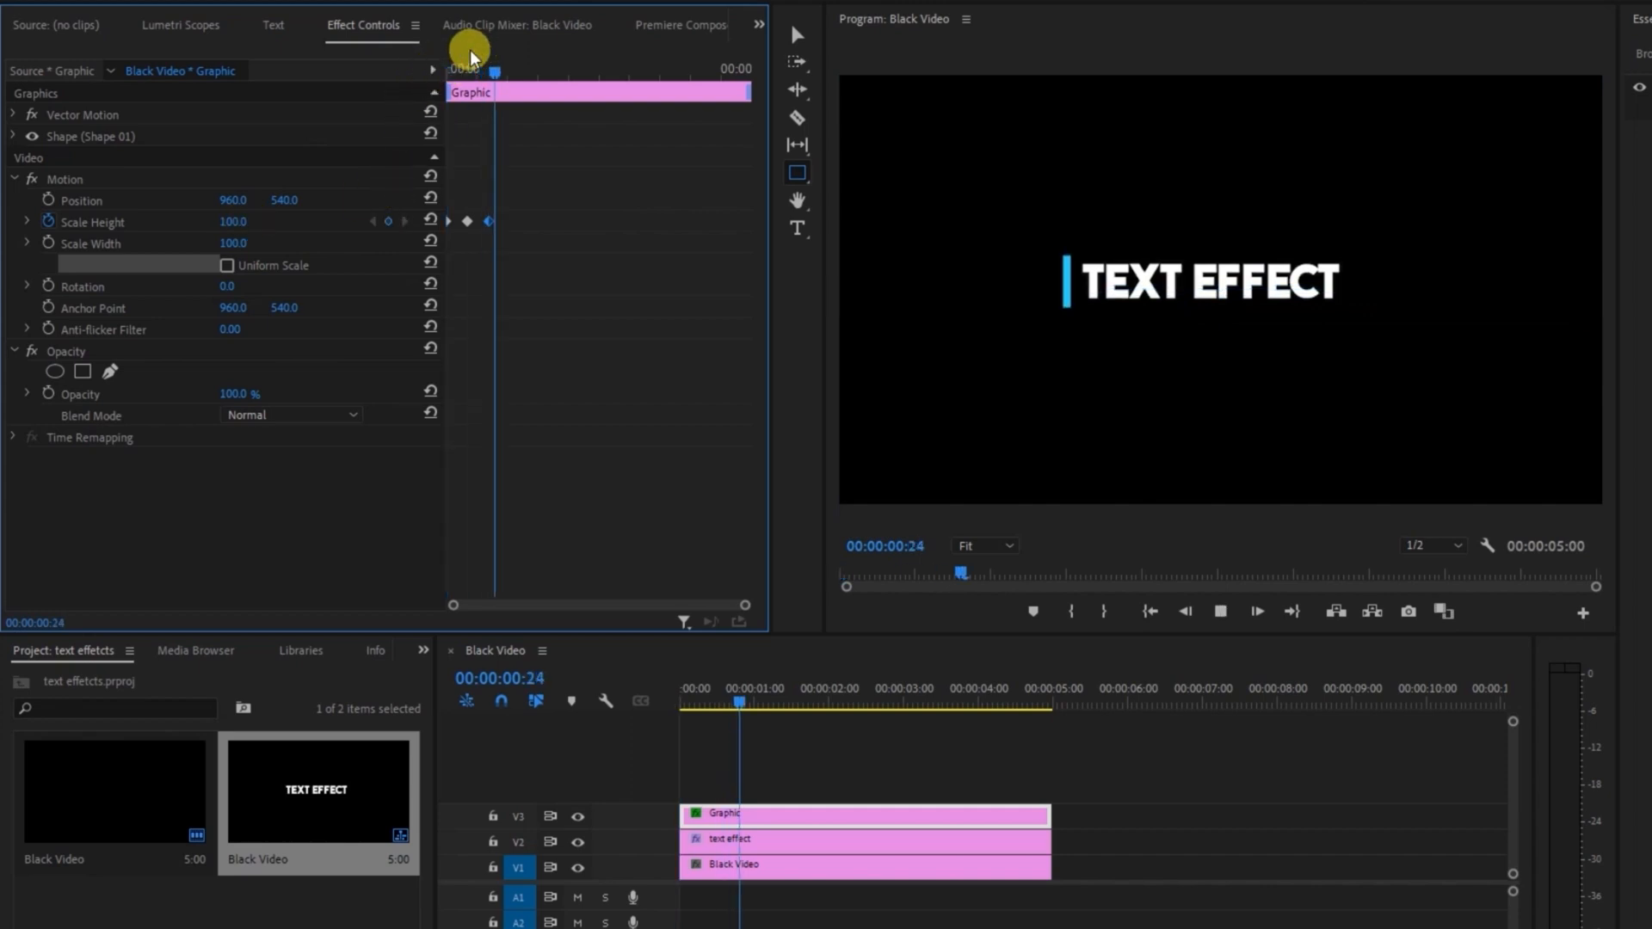
left_click_drag(508, 74, 396, 115)
Move the second and third Scale Height keyframes to a later time, apply Ease In to the last one, and preview
mouse_move(486, 241)
left_mouse_down()
mouse_move(546, 221)
mouse_move(468, 221)
mouse_move(557, 231)
mouse_move(491, 225)
left_mouse_up()
right_click(537, 218)
left_click(634, 505)
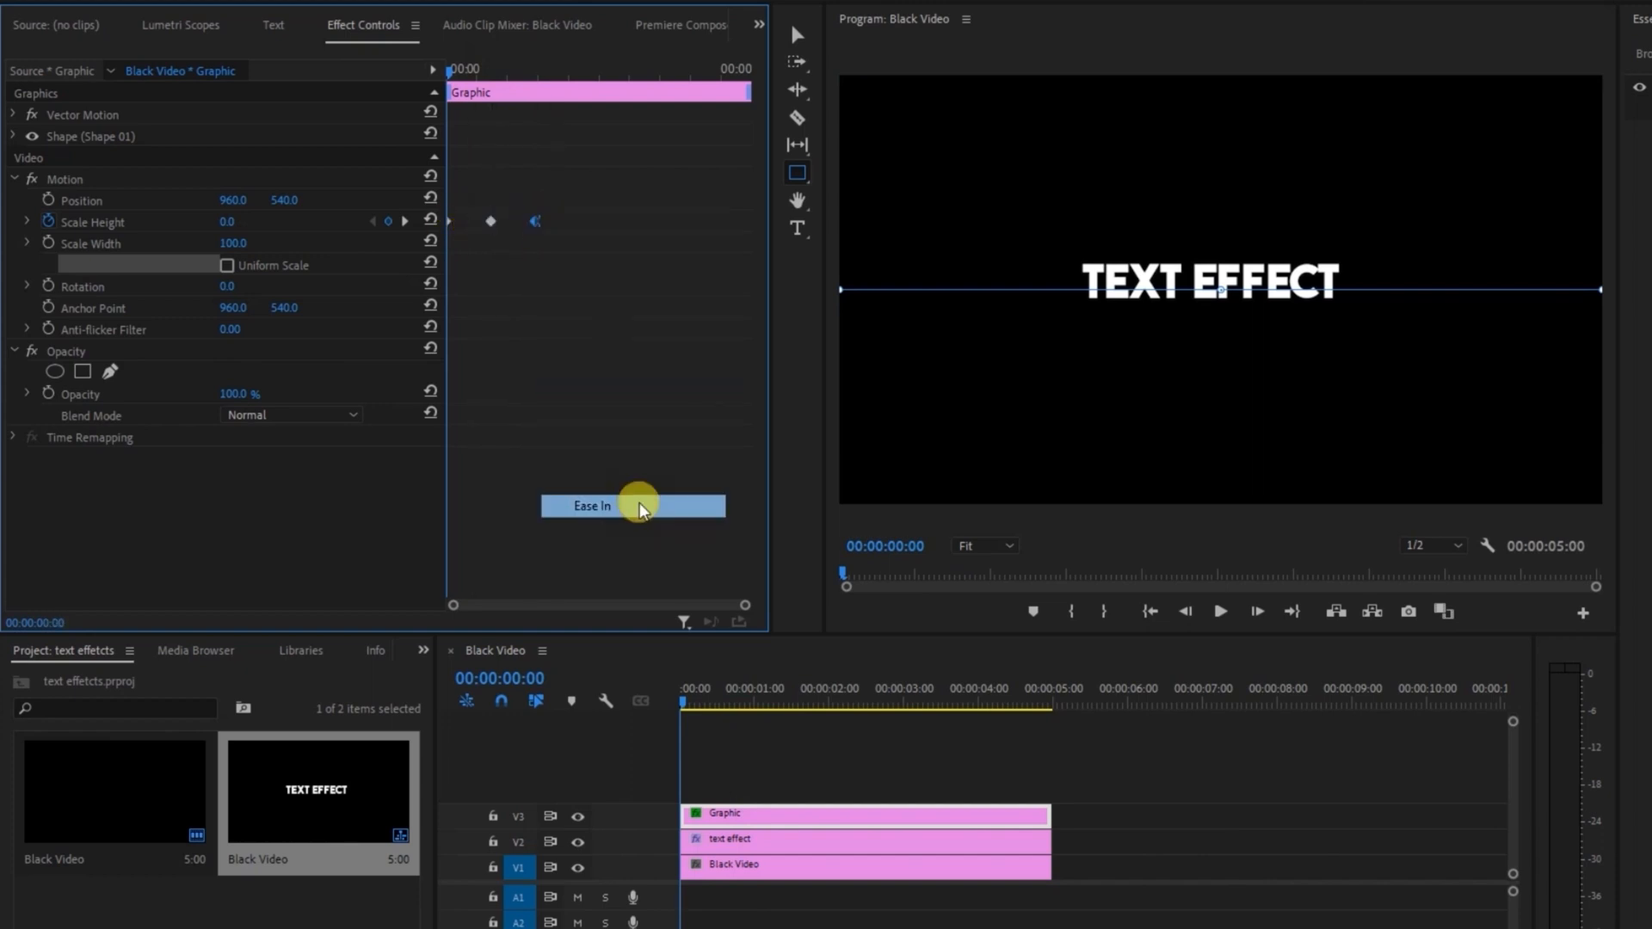
key("space")
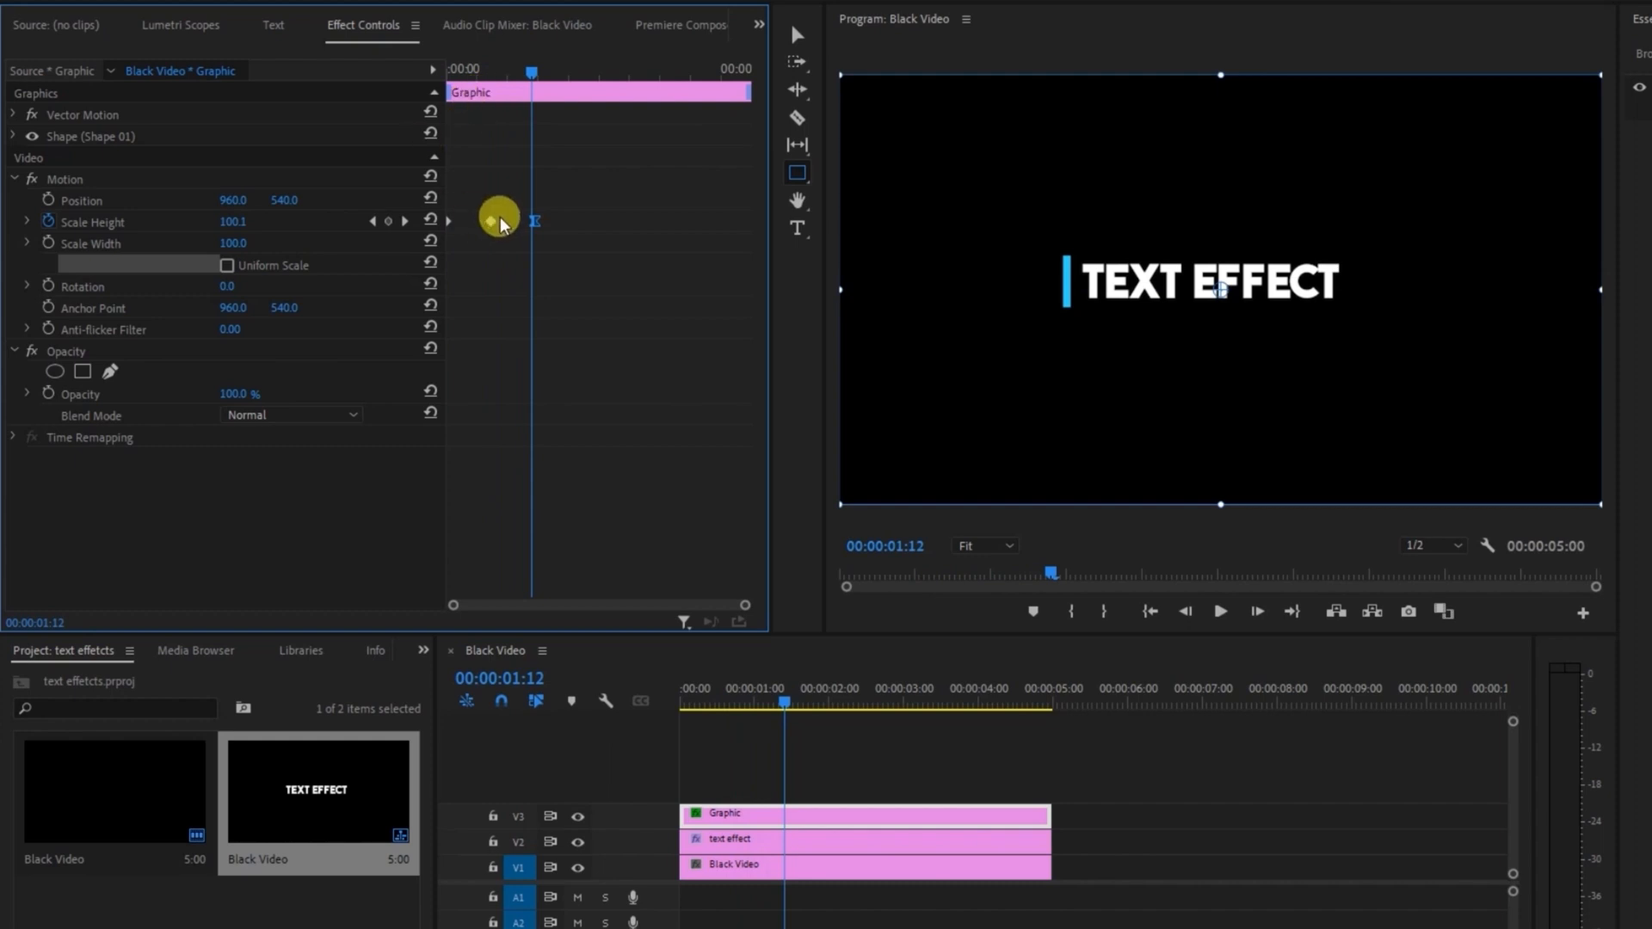
Shift the second and third Scale Height keyframes slightly earlier and replay the bar animation from the start
left_click_drag(492, 221, 522, 217)
left_click_drag(521, 70, 350, 70)
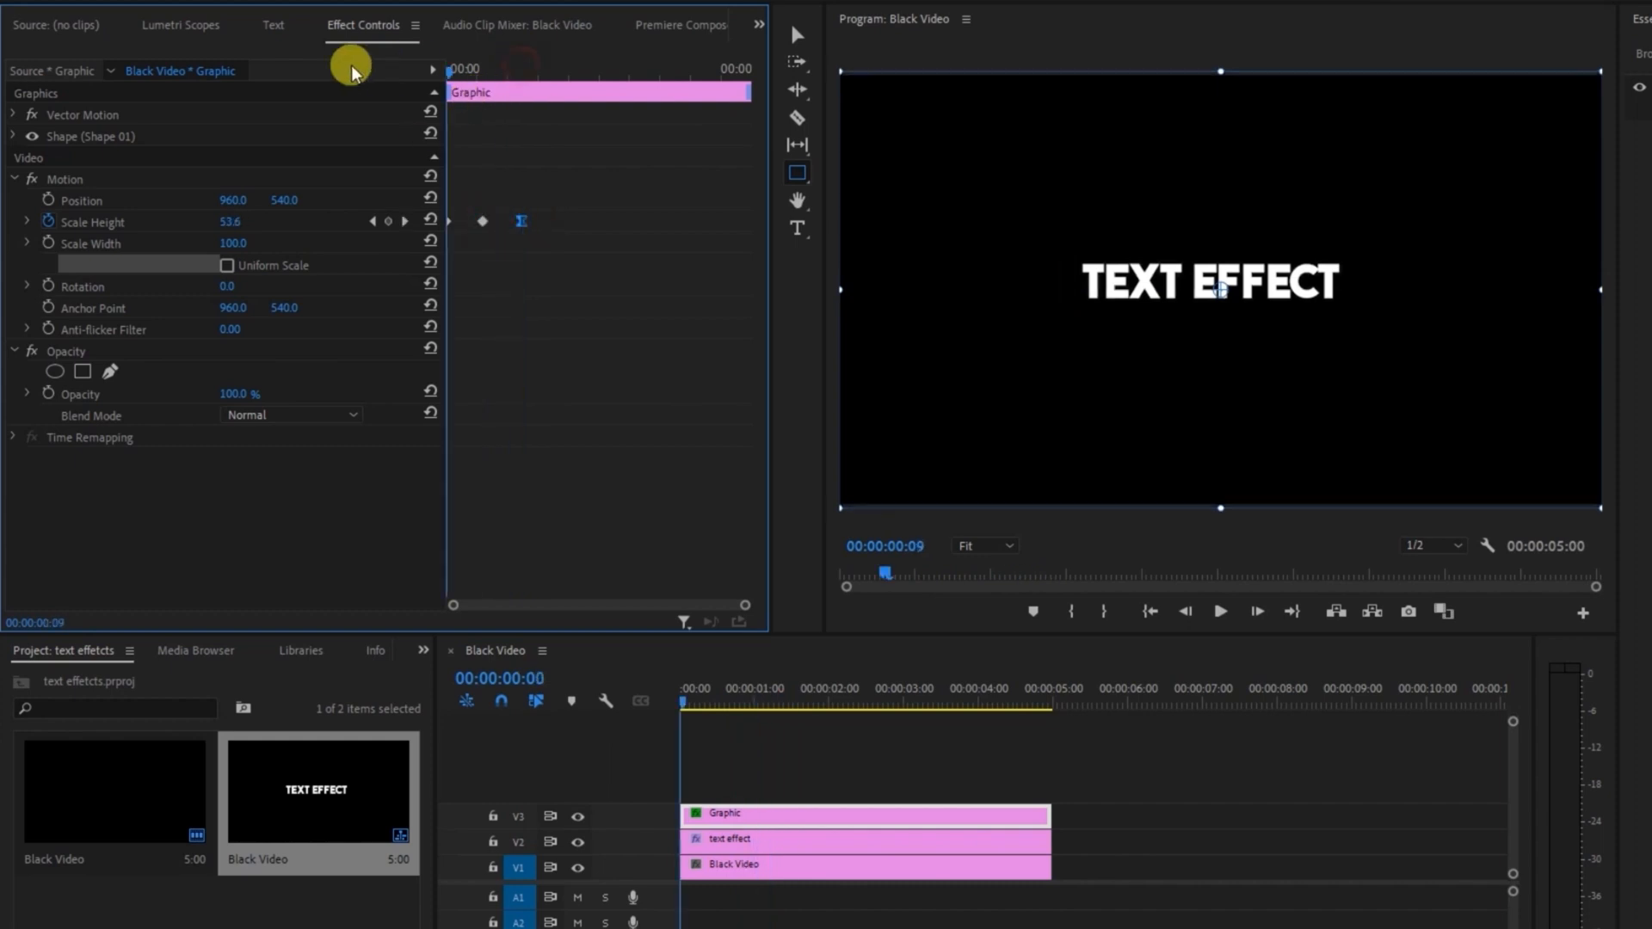
key("space")
left_click_drag(486, 70, 381, 82)
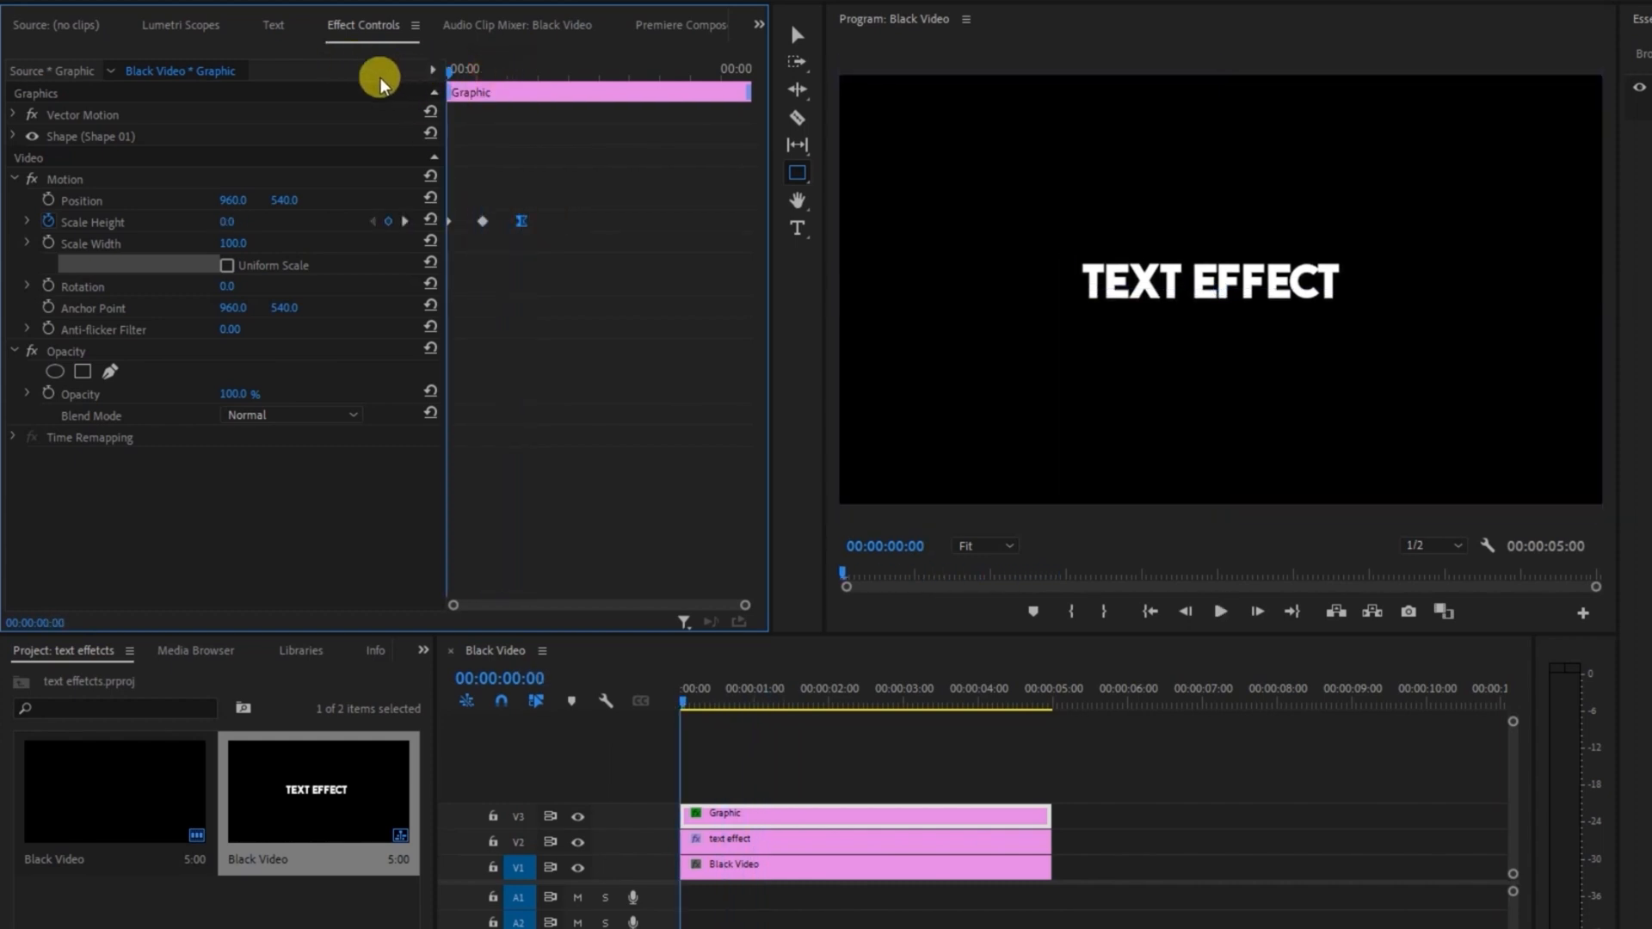
key("space")
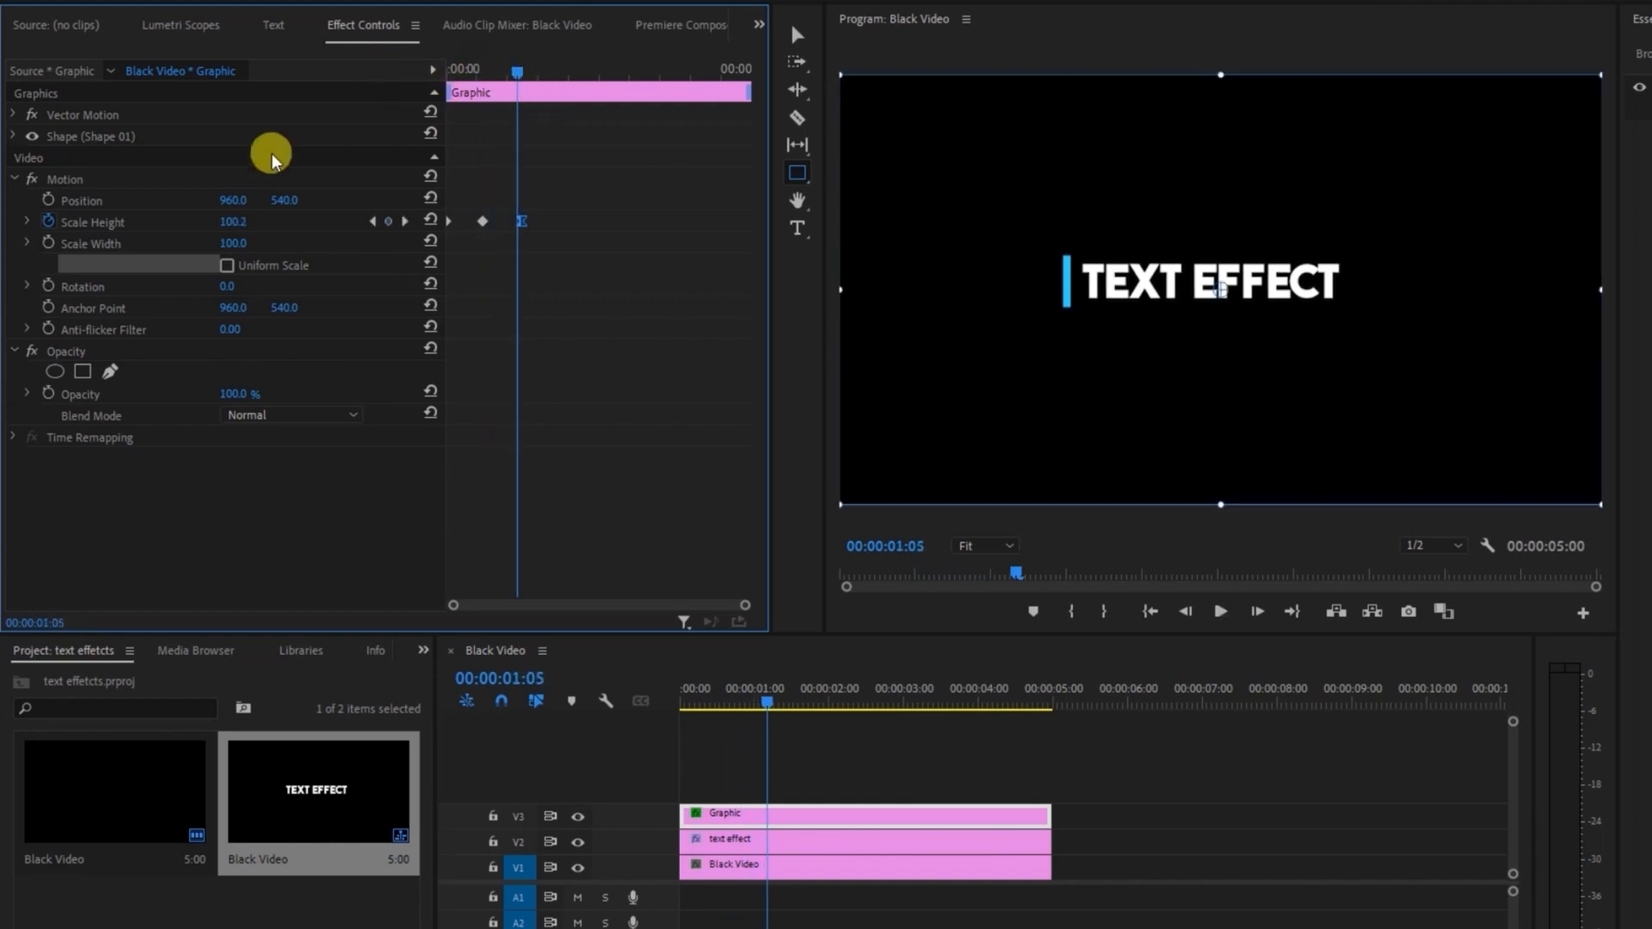
Keyframe the bar's Position at the last Scale Height keyframe, 00:00:01:07, and set its X to 1714 at 00:00:02:22
left_click(405, 221)
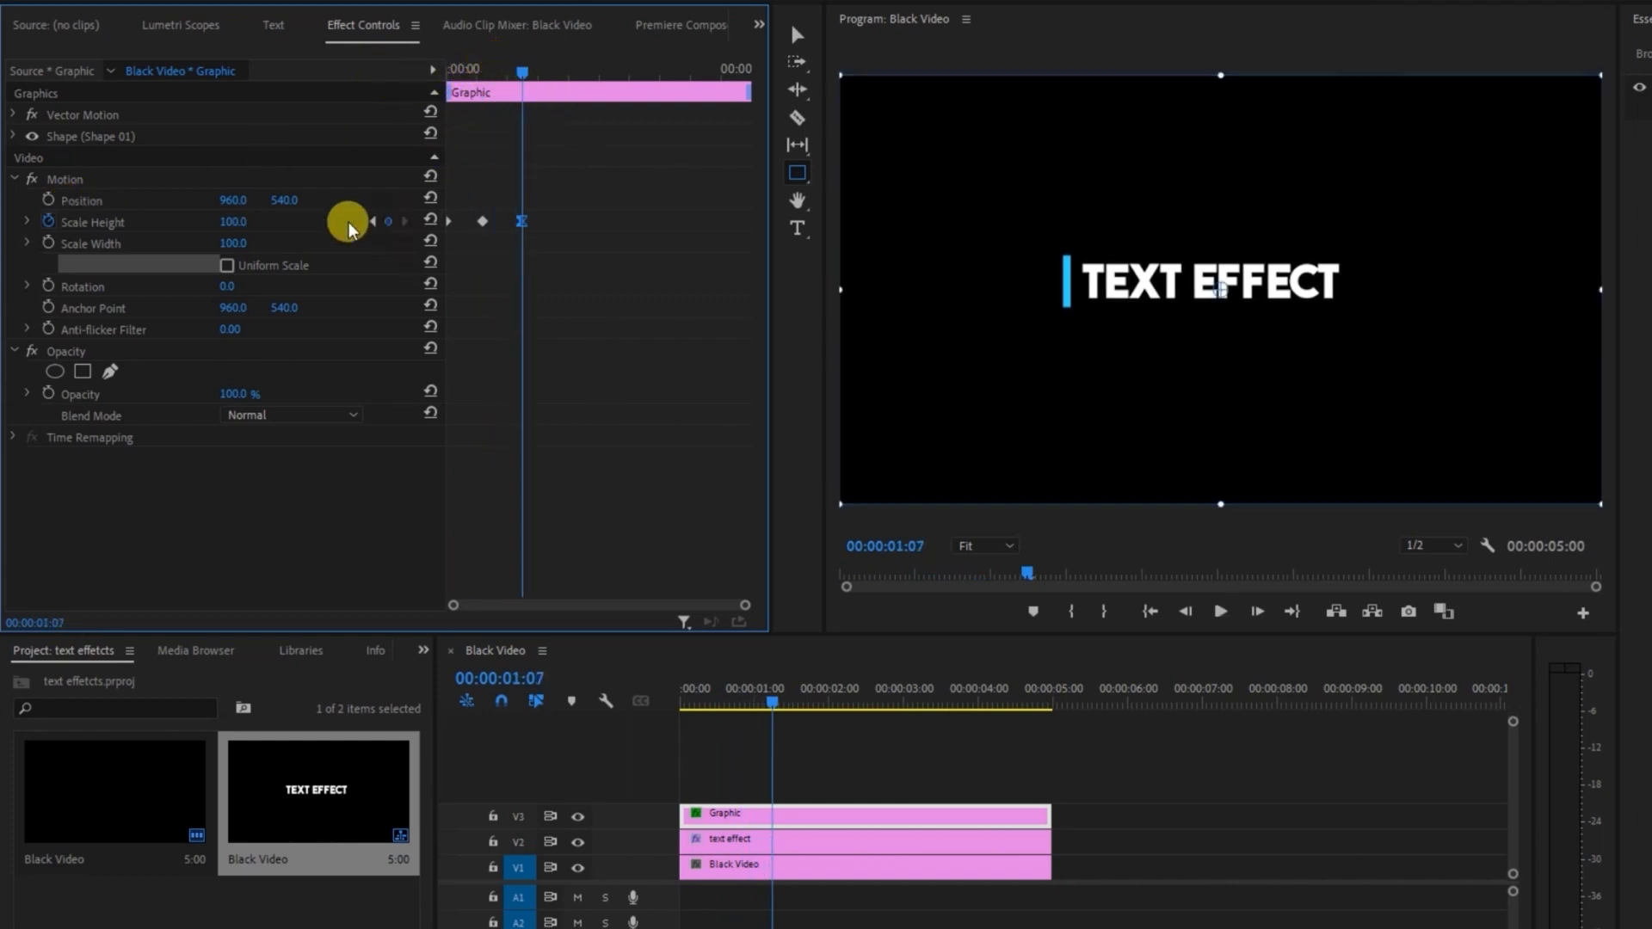
left_click(45, 201)
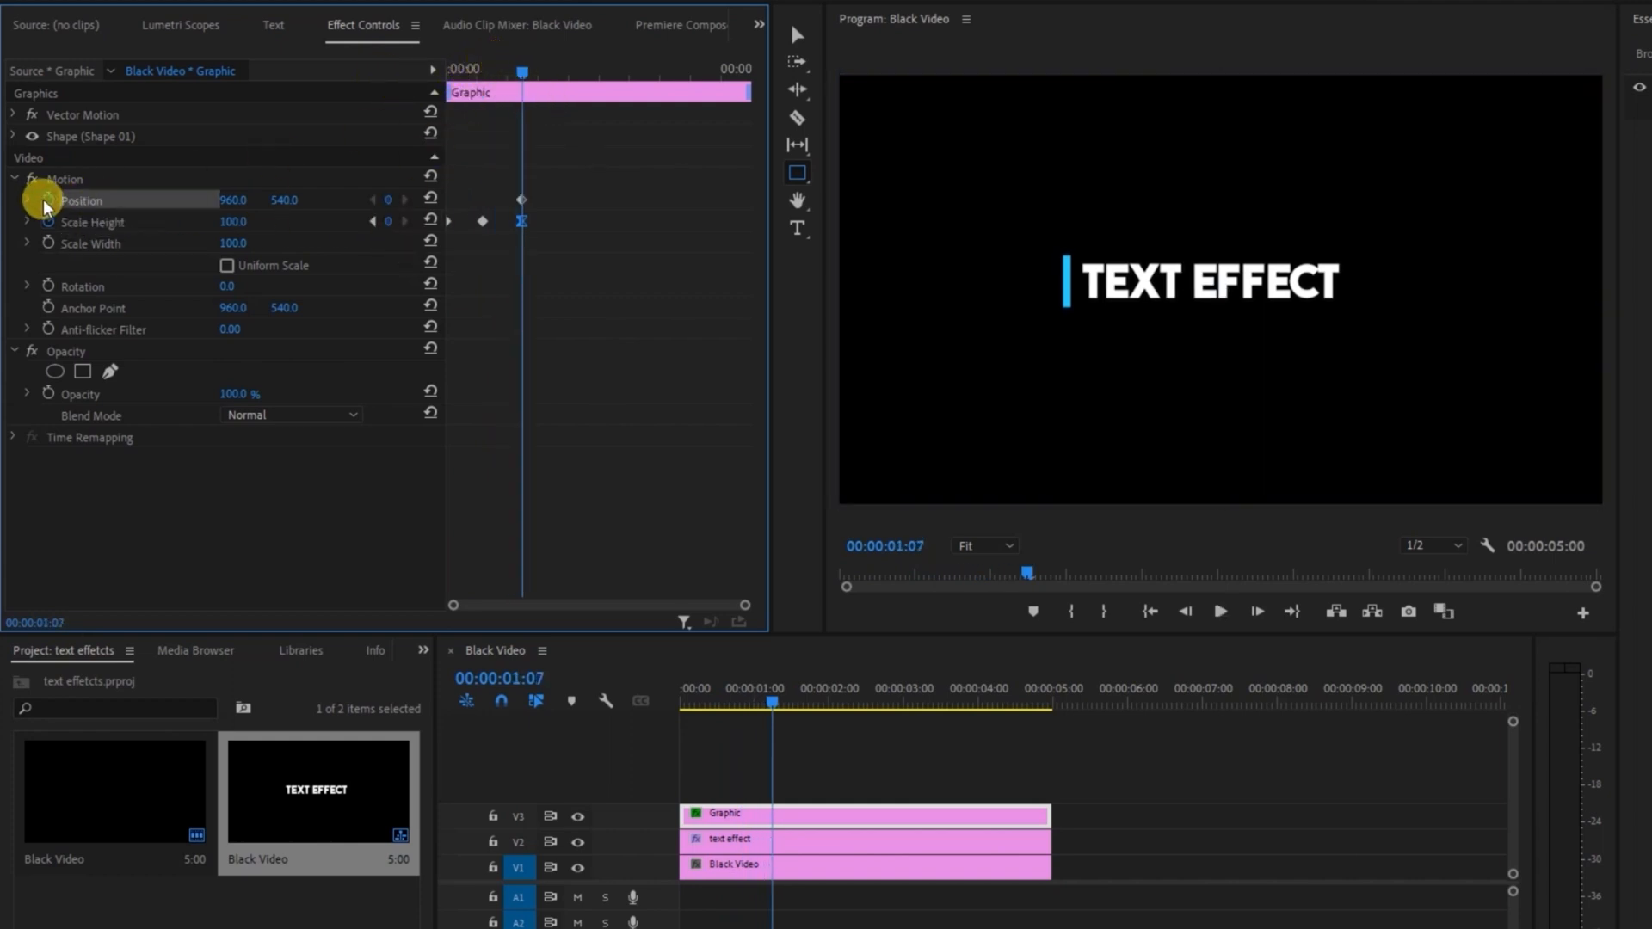
left_click(534, 66)
left_click_drag(535, 67, 612, 69)
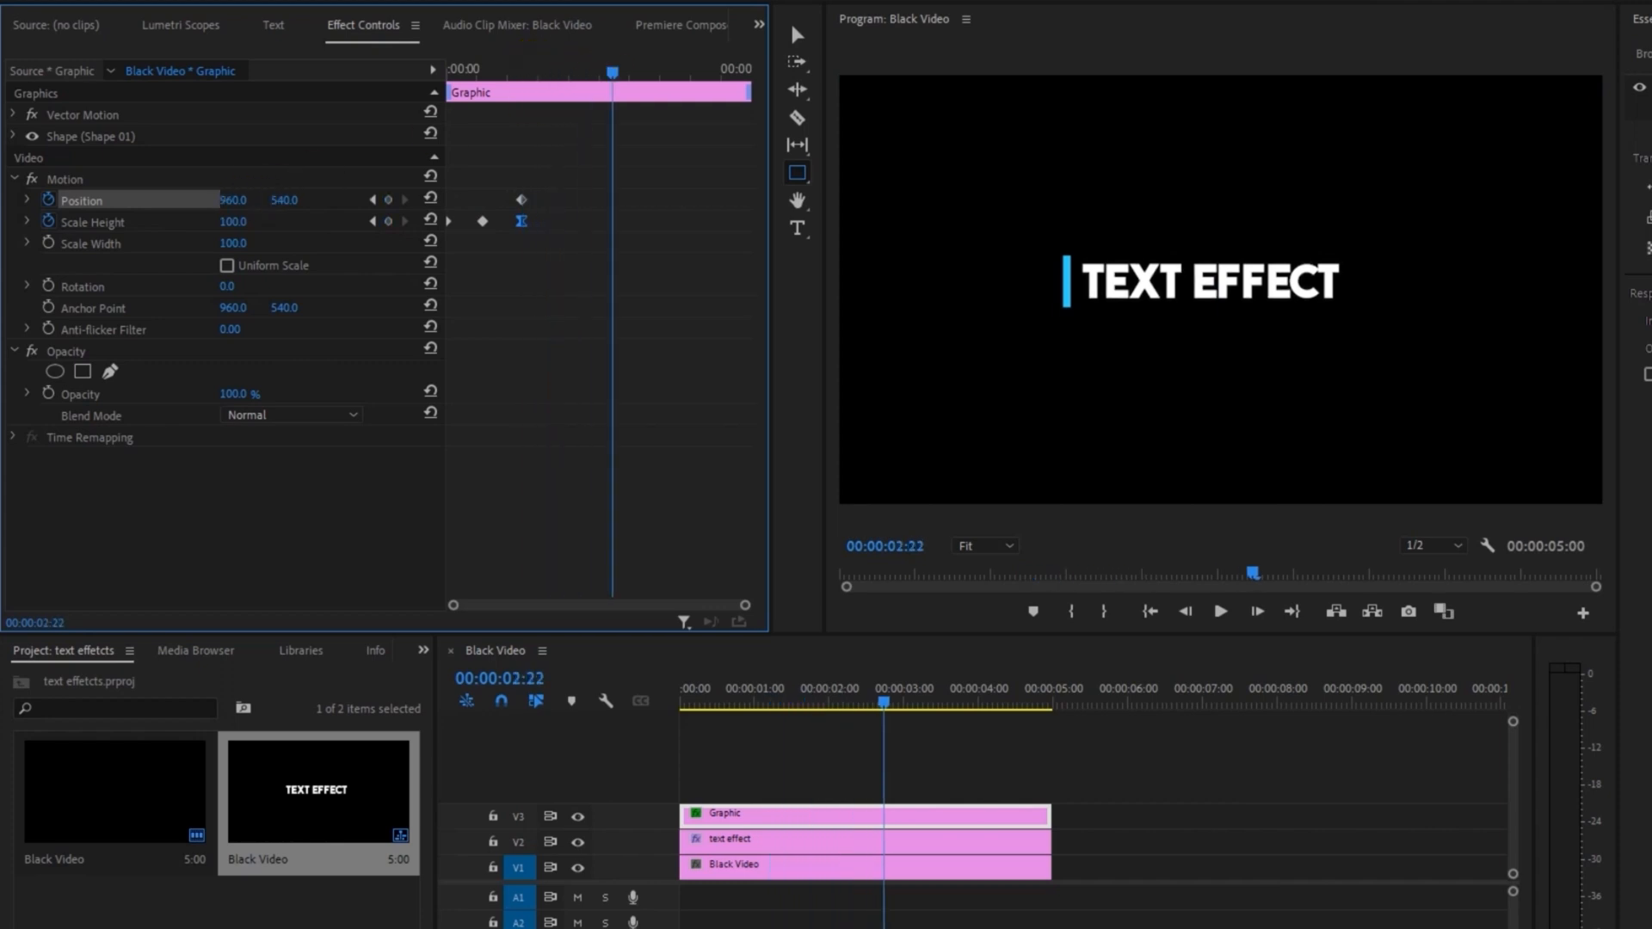
left_click_drag(235, 199, 508, 200)
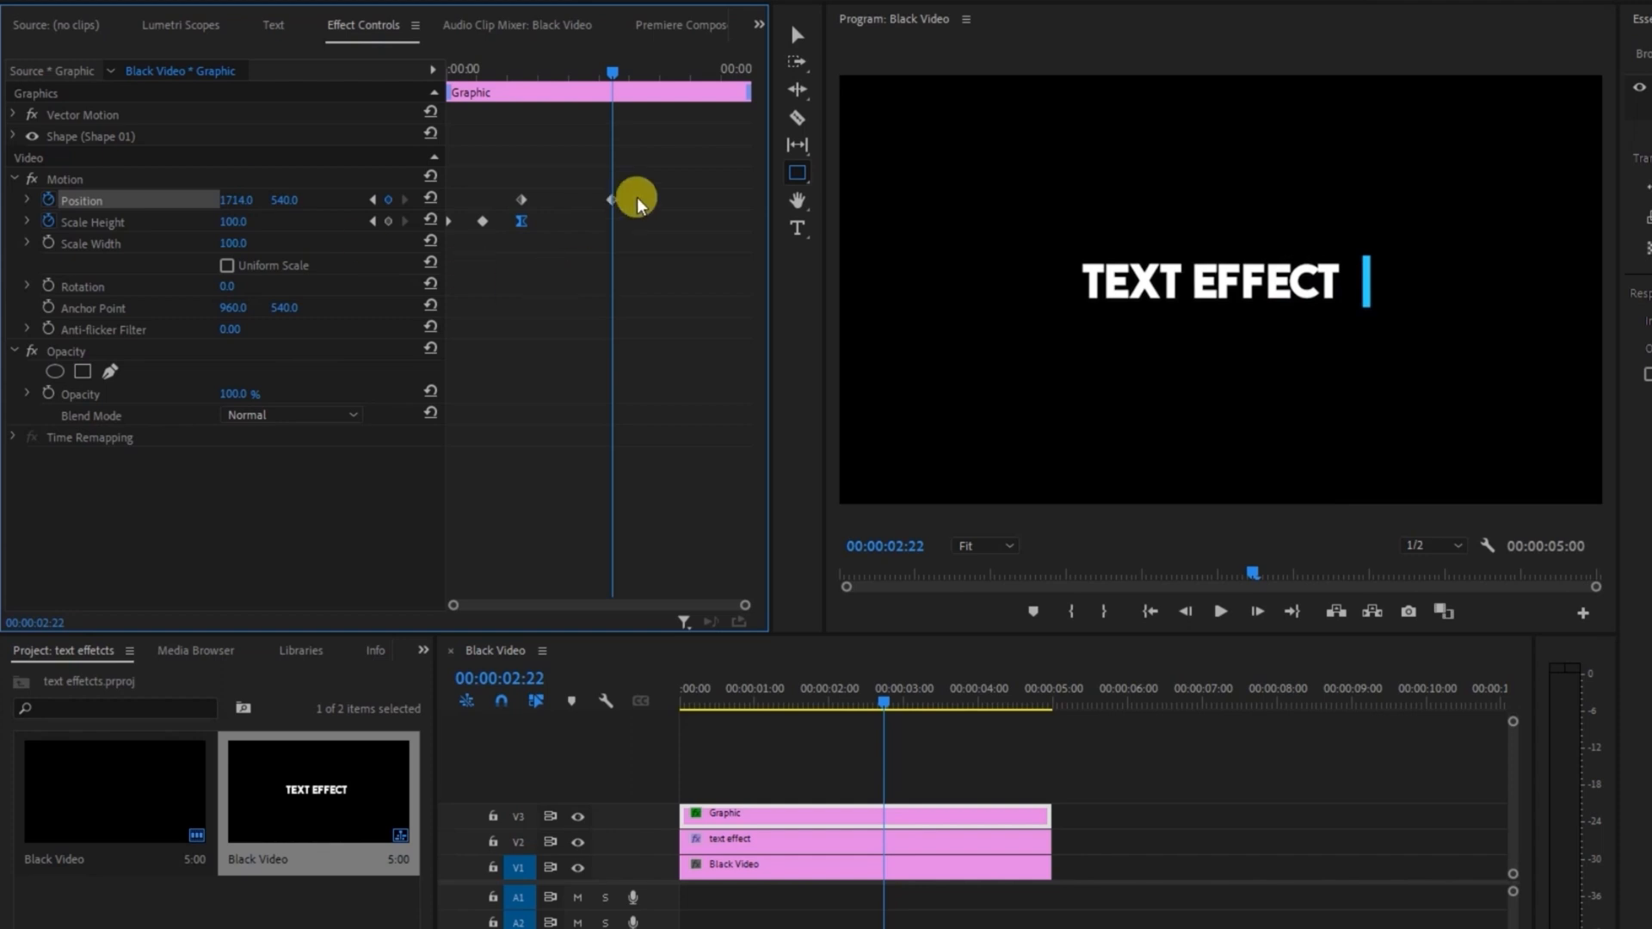
Preview the bar's slide, move its last Position keyframe to 00:00:03:11, apply Ease In to it, and replay
left_click(521, 65)
key("space")
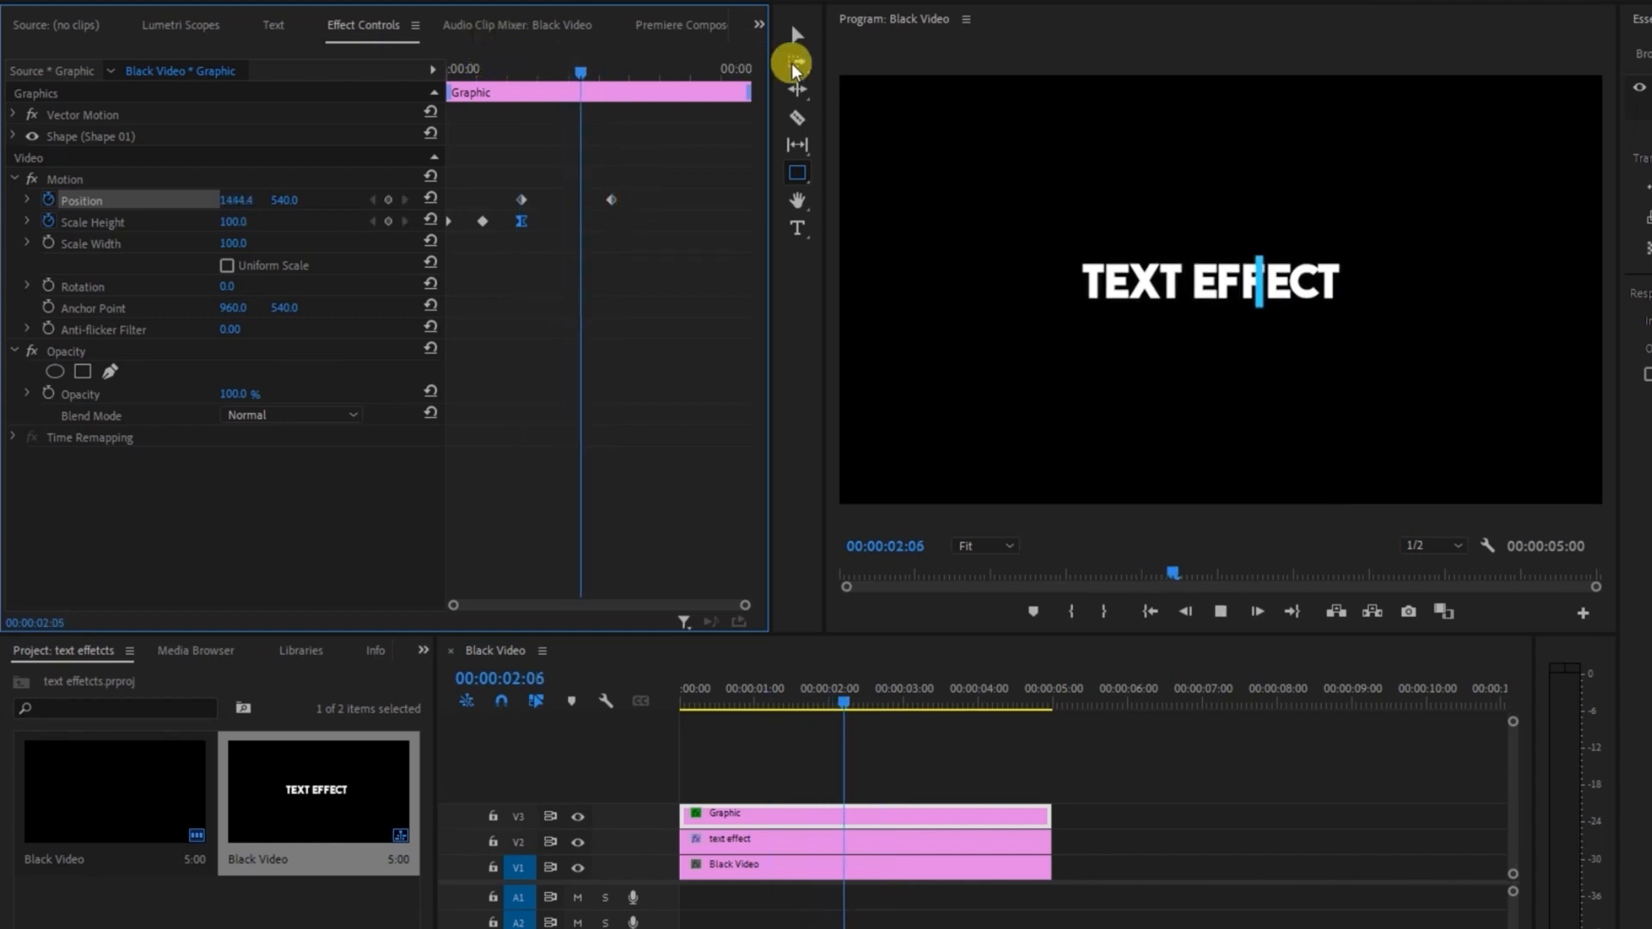
key("space")
left_click_drag(615, 204, 650, 202)
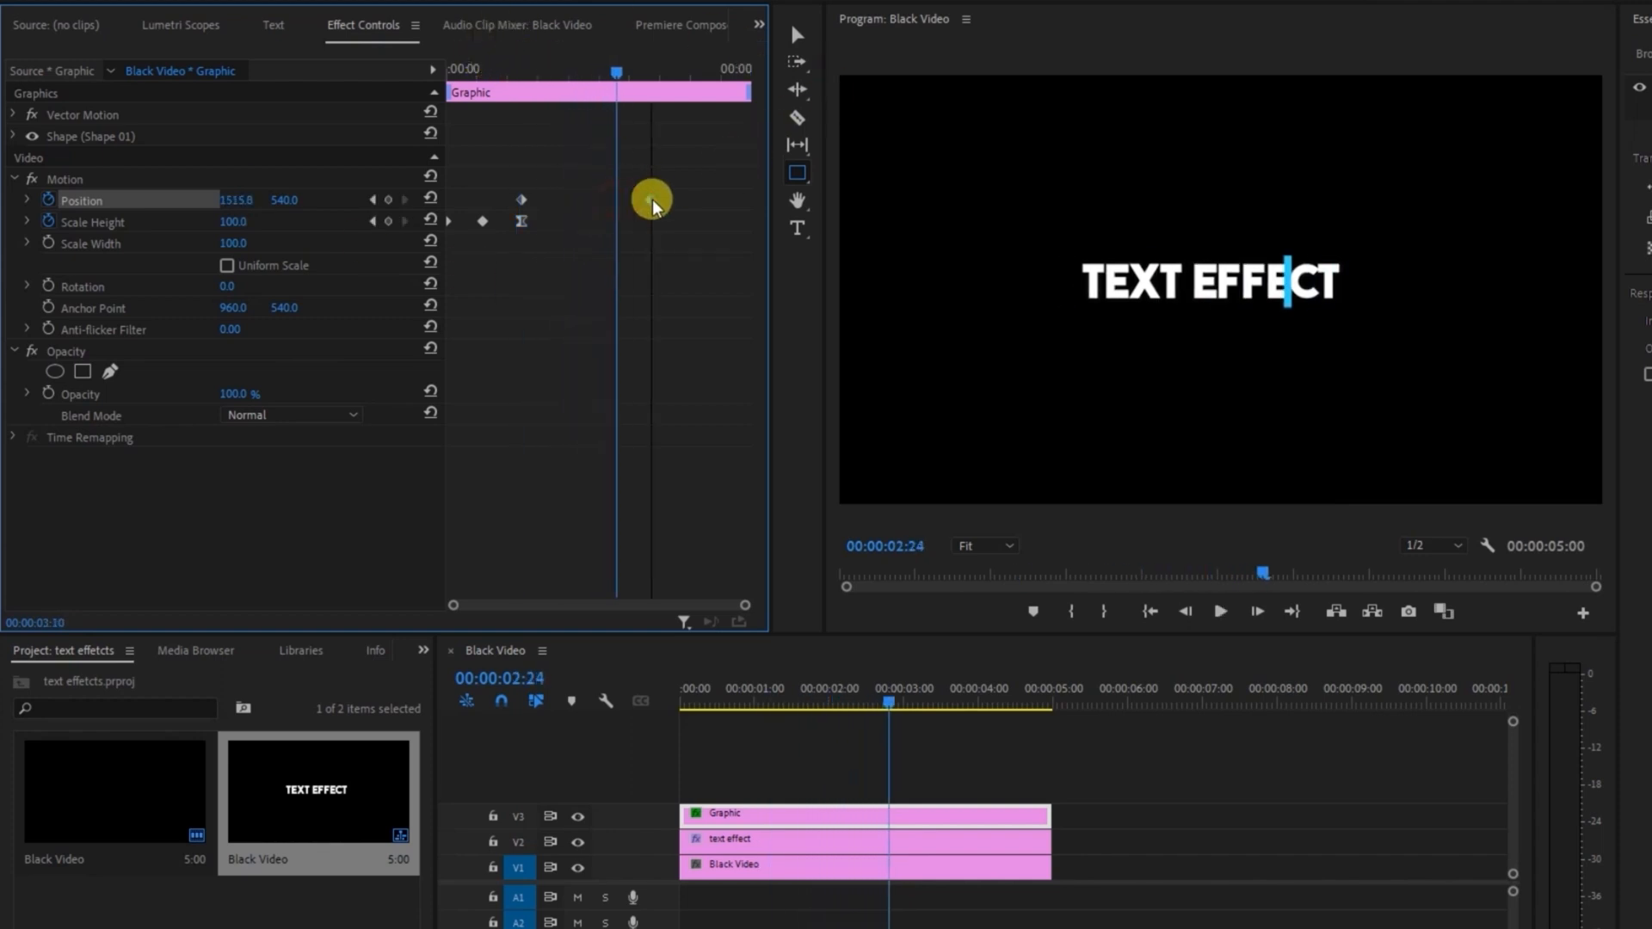
right_click(651, 201)
mouse_move(774, 369)
left_click(949, 472)
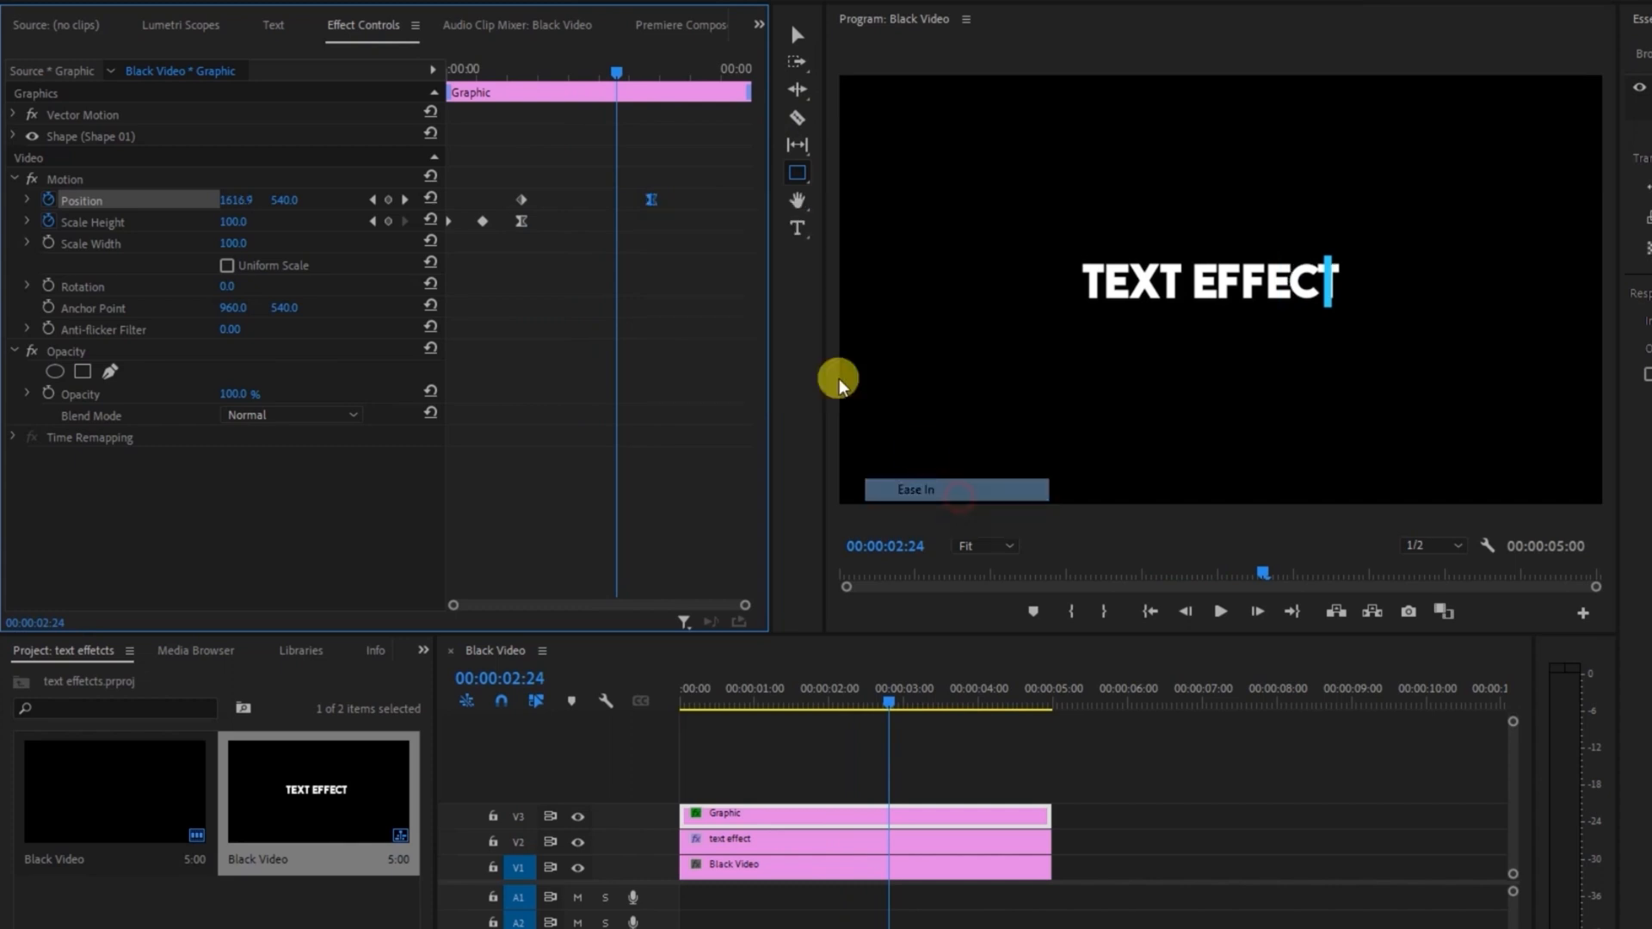
left_click_drag(601, 68, 183, 76)
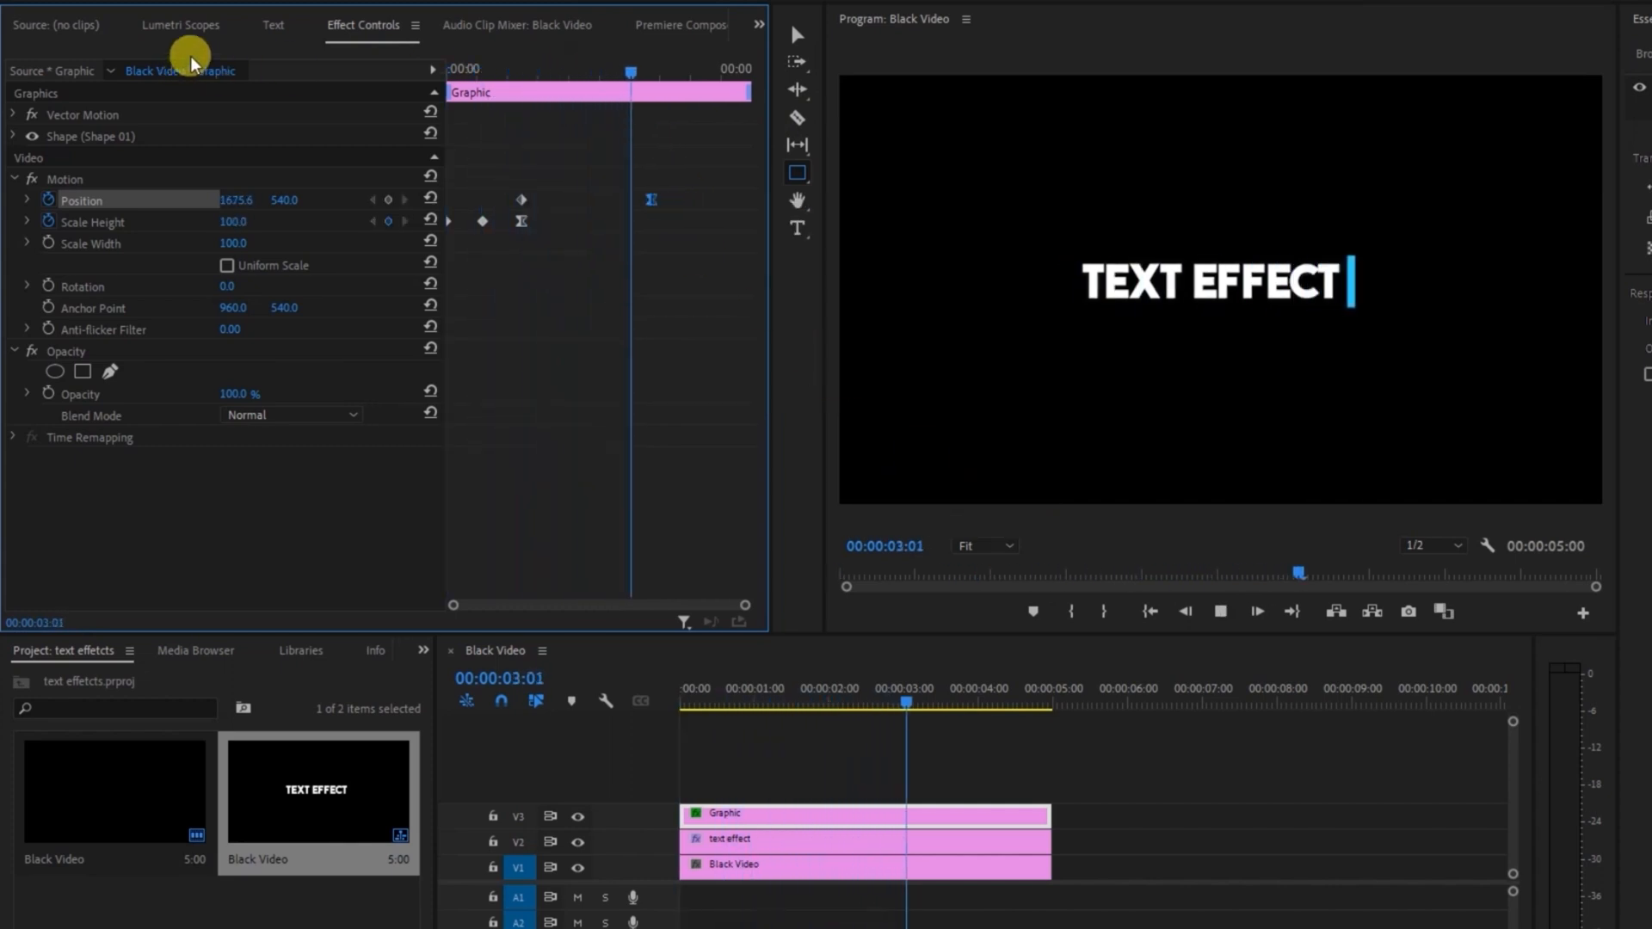
key("space")
Move the bar's last Position keyframe to 00:00:03:18, apply Ease Out to the first one, and replay from the start
left_click(368, 205)
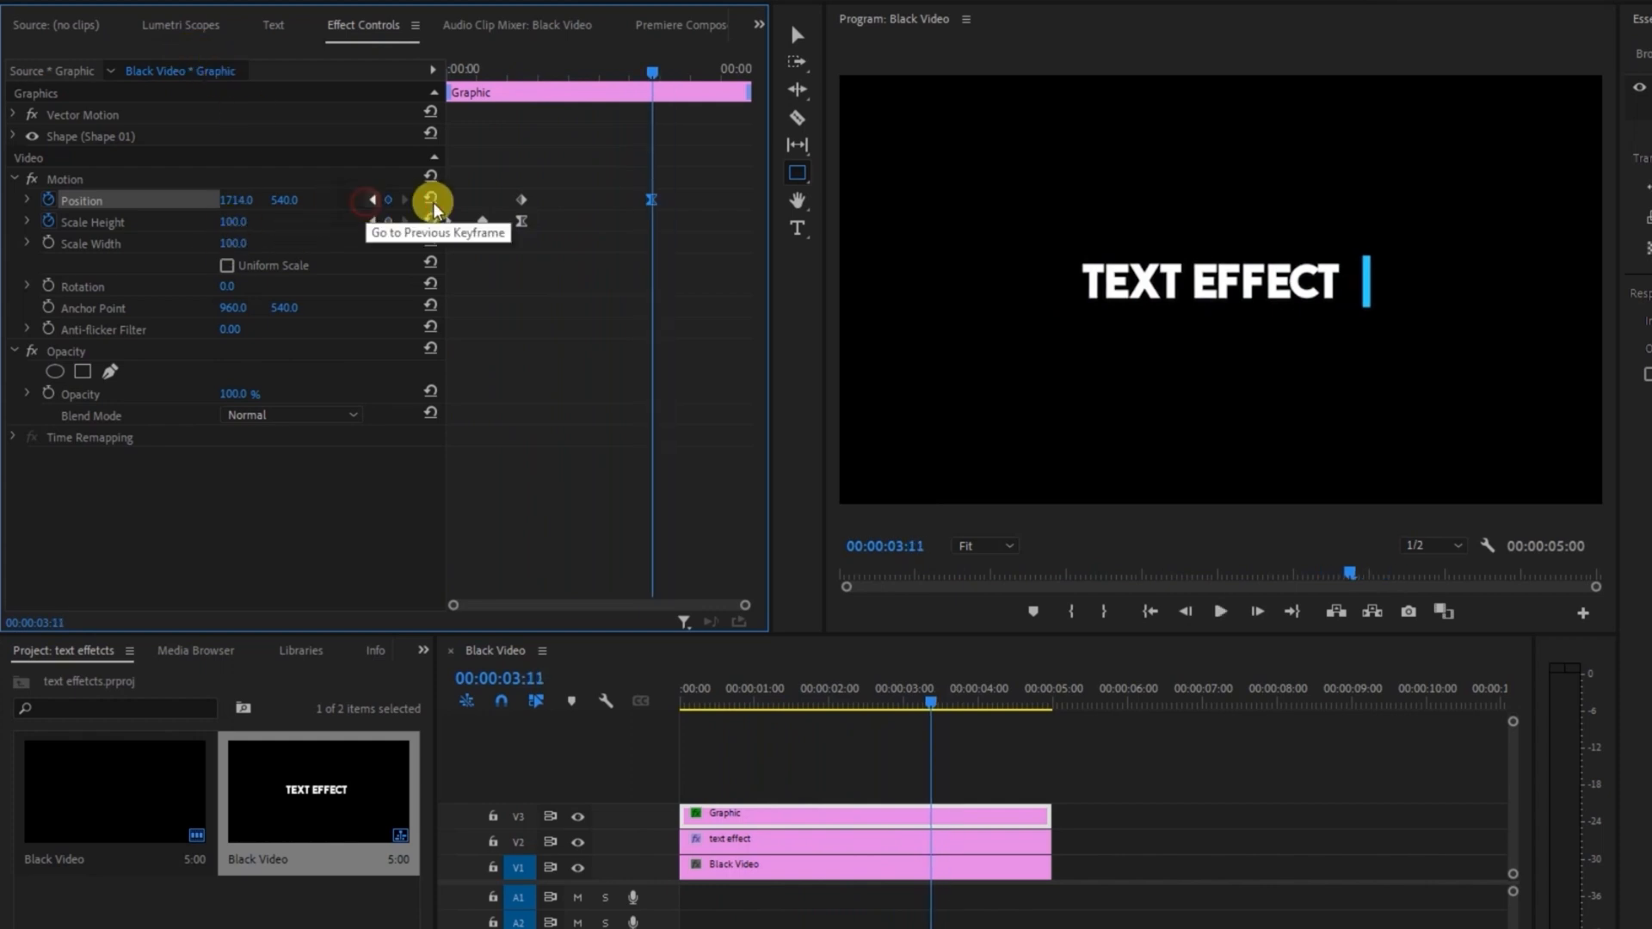
left_click_drag(651, 200, 666, 199)
left_click(405, 203)
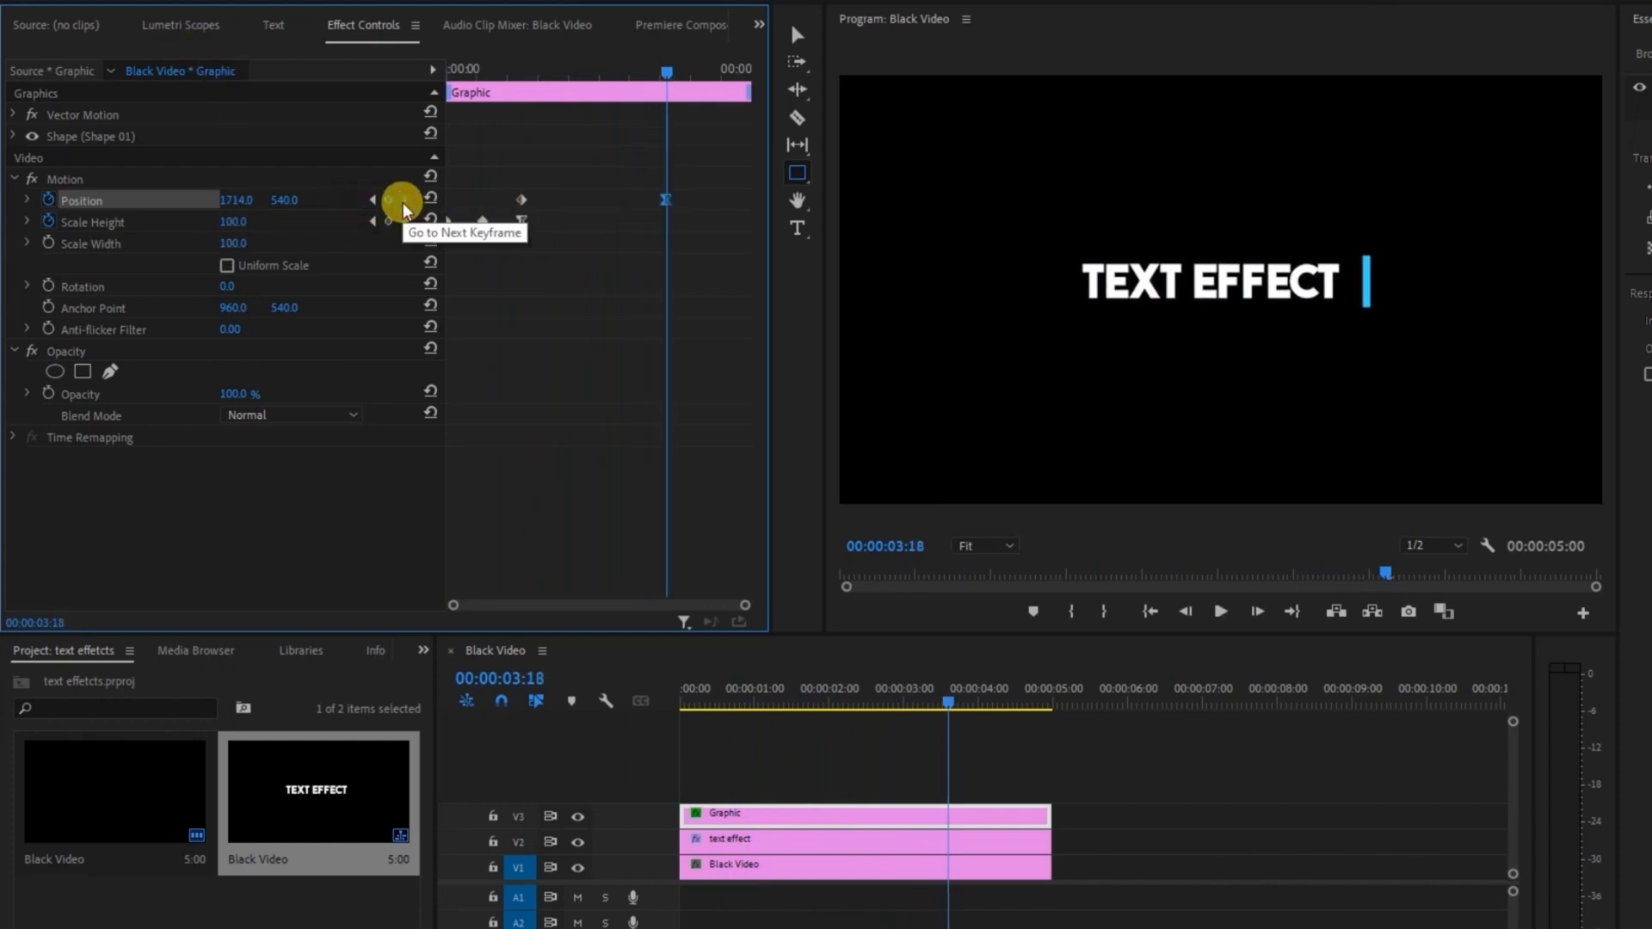
right_click(524, 200)
mouse_move(712, 369)
left_click(791, 511)
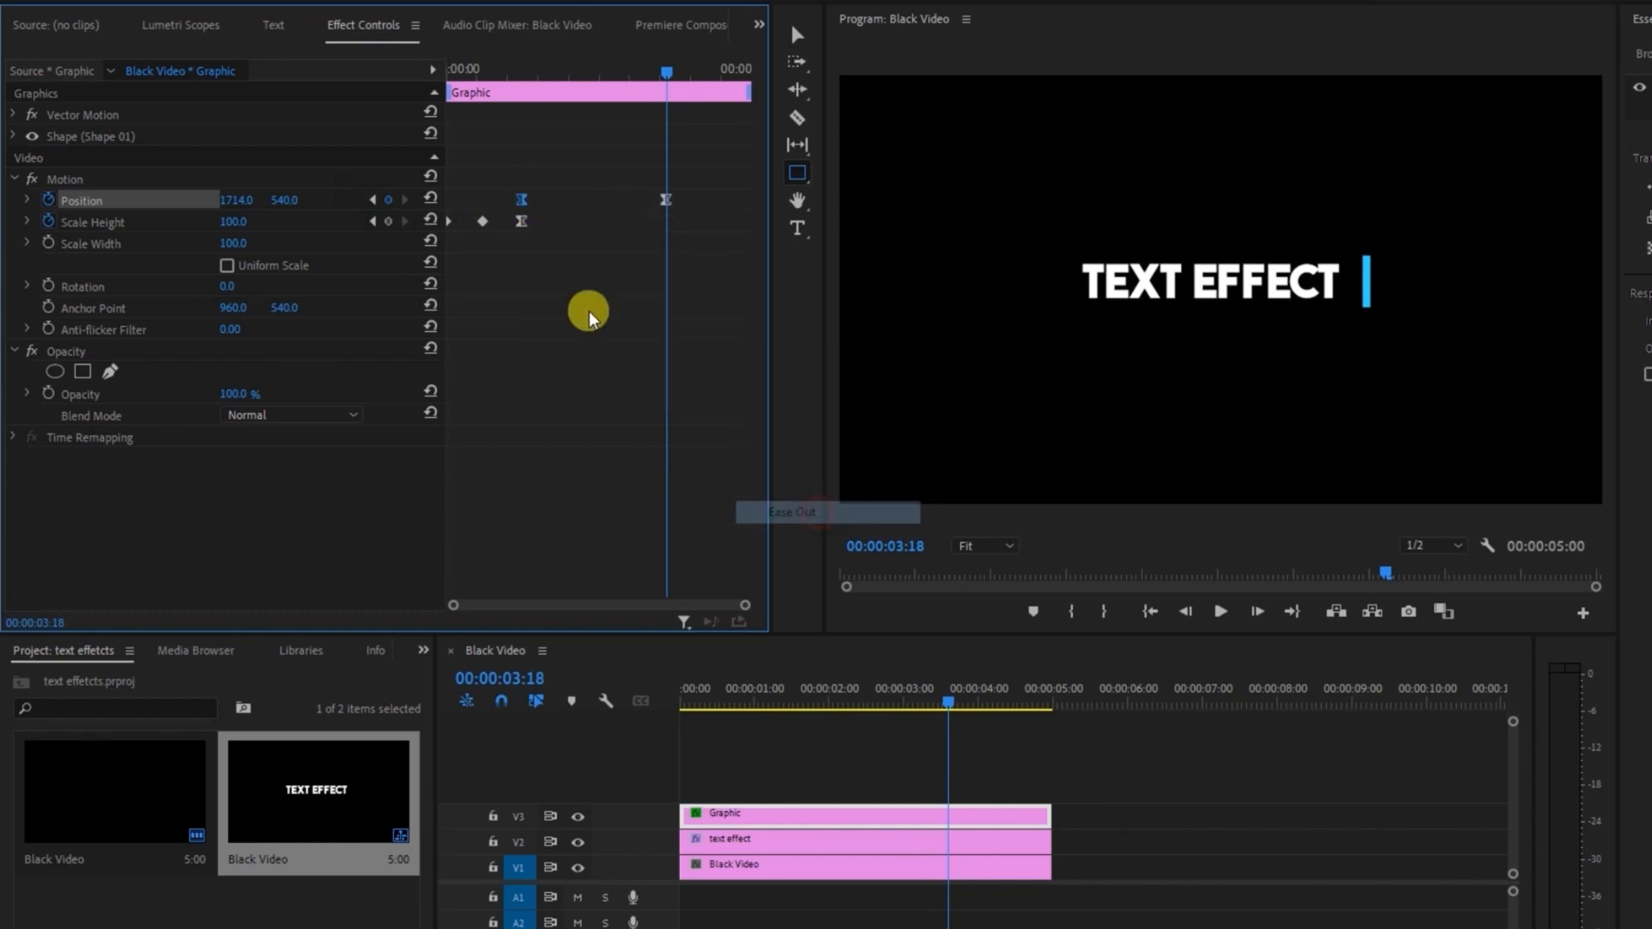
key("Home")
key("space")
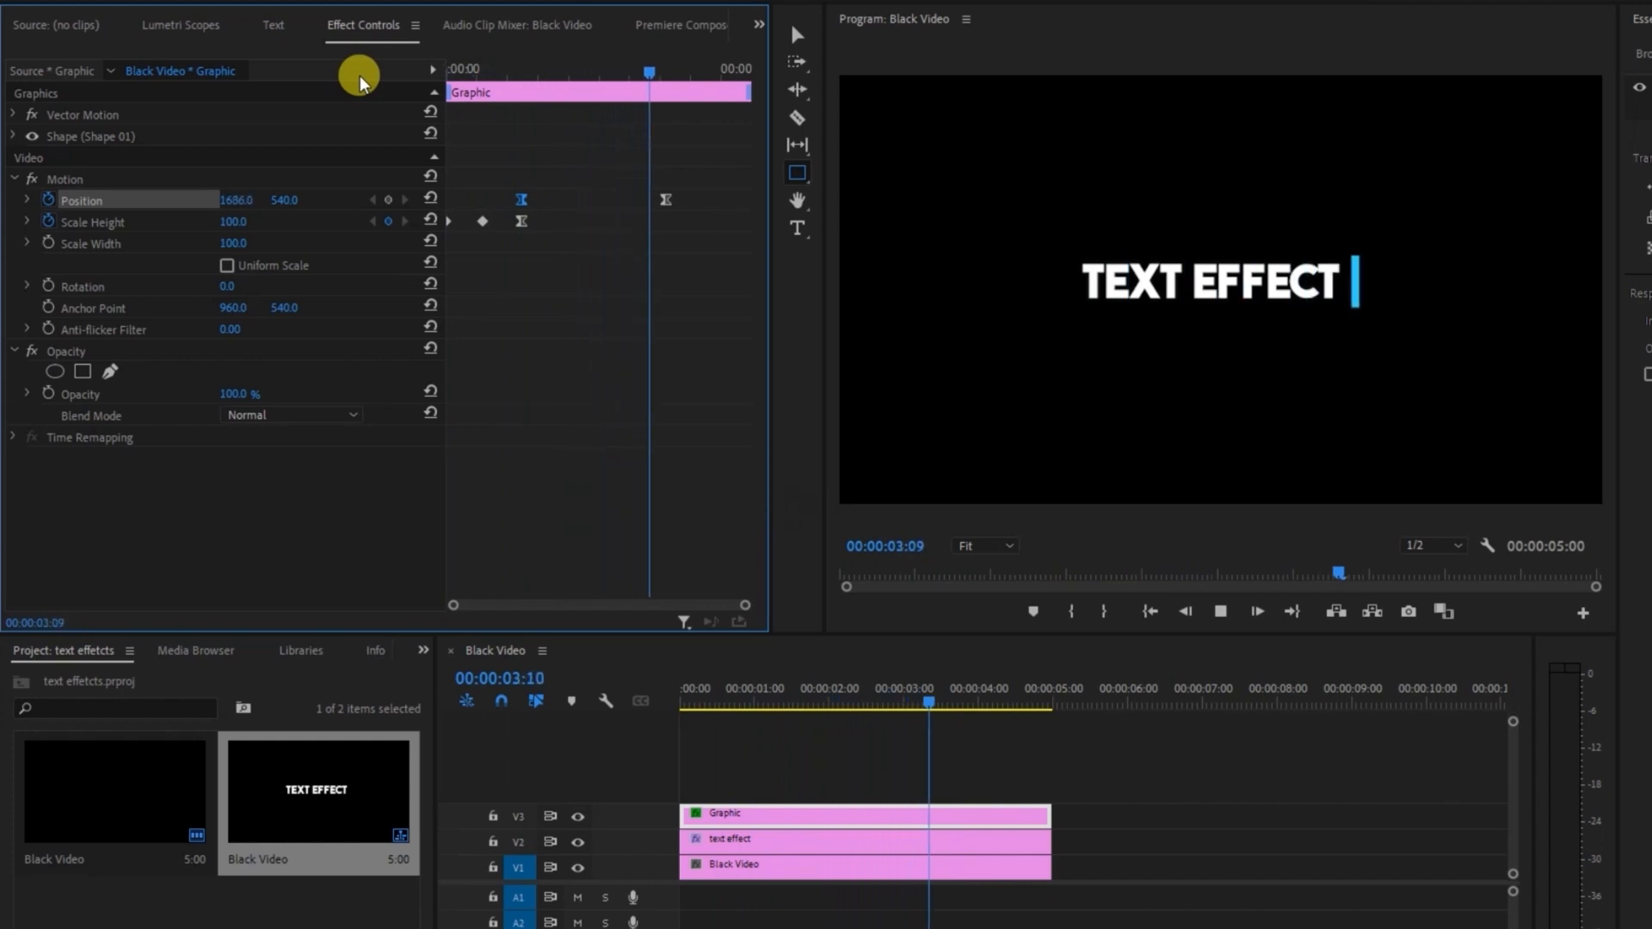
key("space")
Keyframe the bar's Scale Height at 00:00:03:18, reduce it in another keyframe slightly after that, and preview the animation
left_click_drag(671, 75, 674, 75)
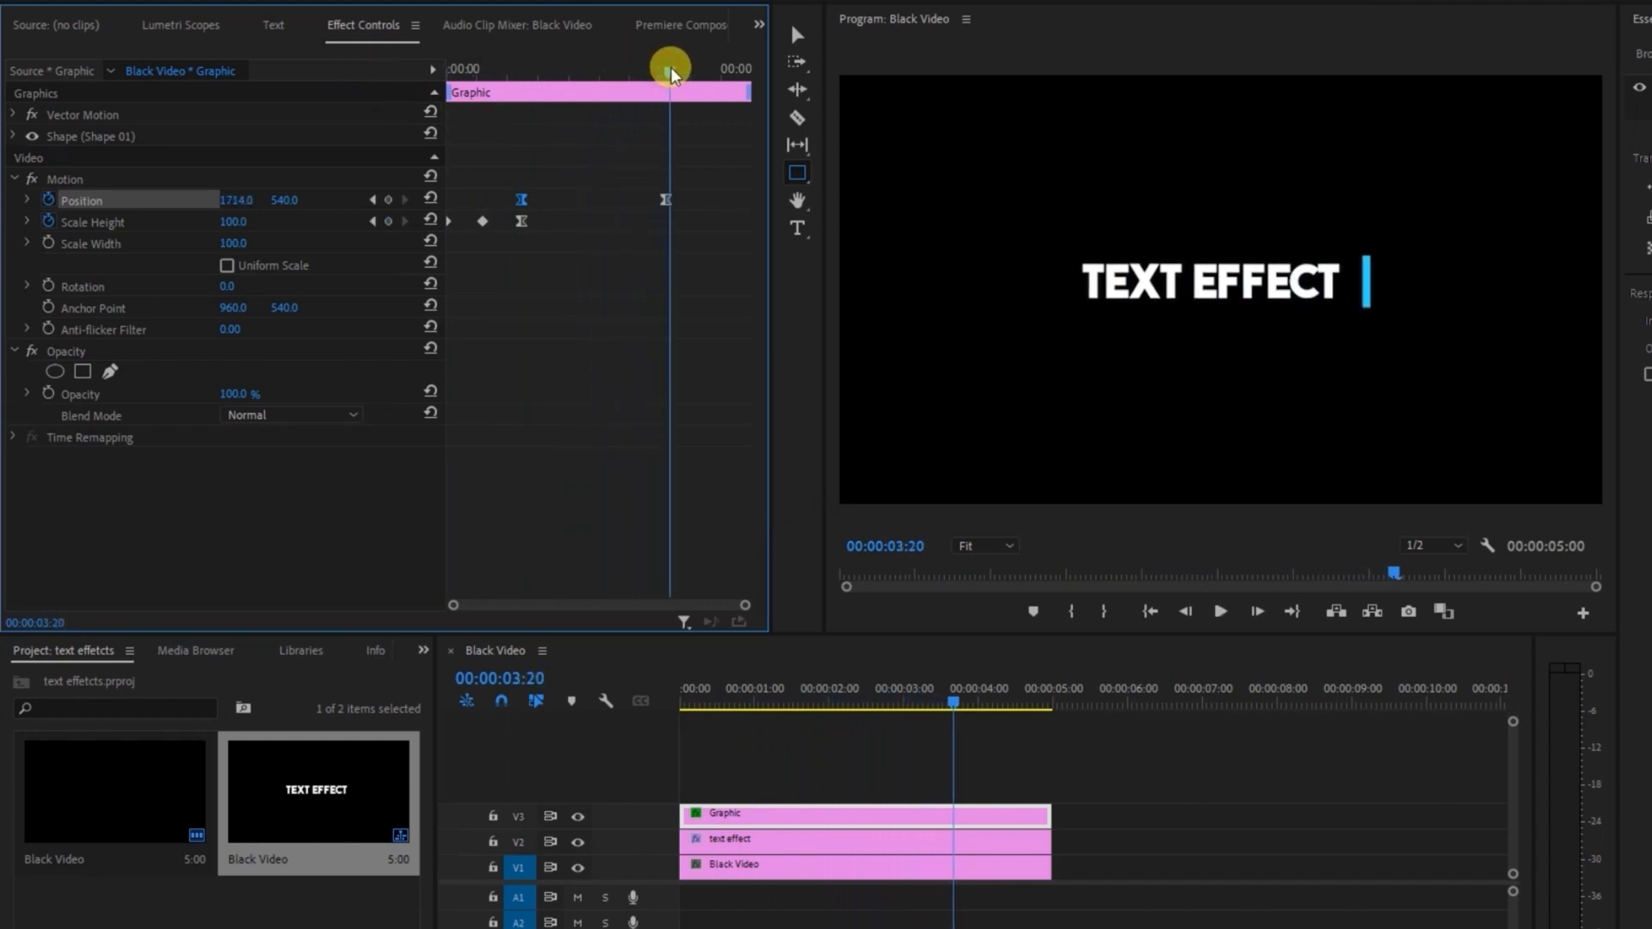
left_click(388, 221)
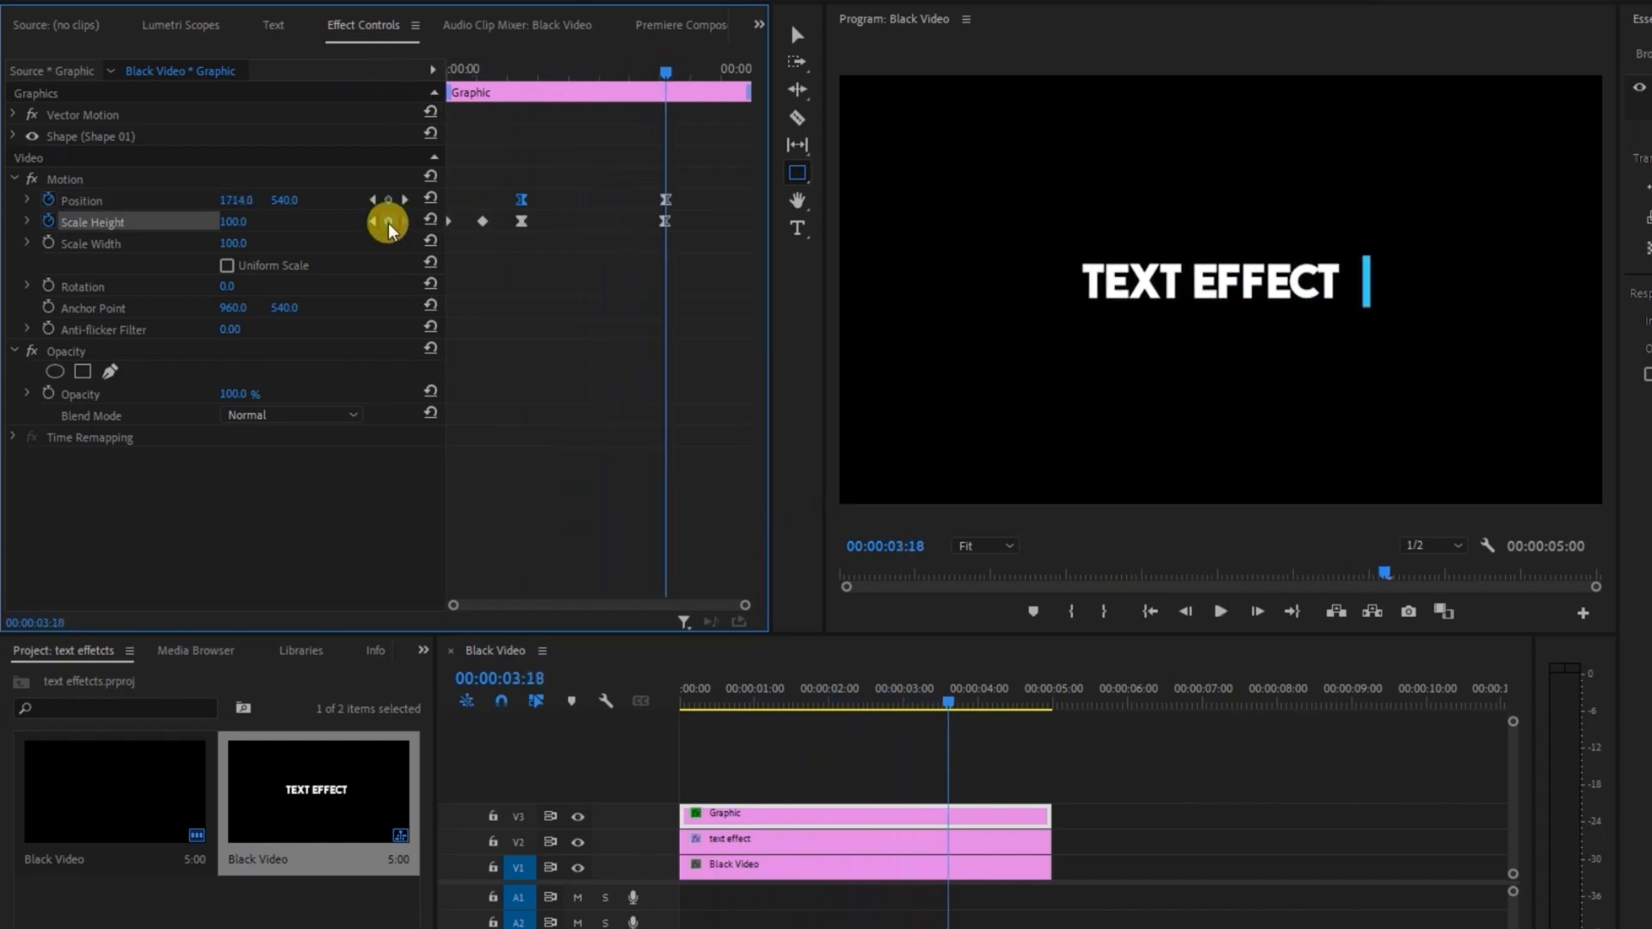
left_click_drag(667, 69, 696, 69)
left_click_drag(230, 222, 207, 221)
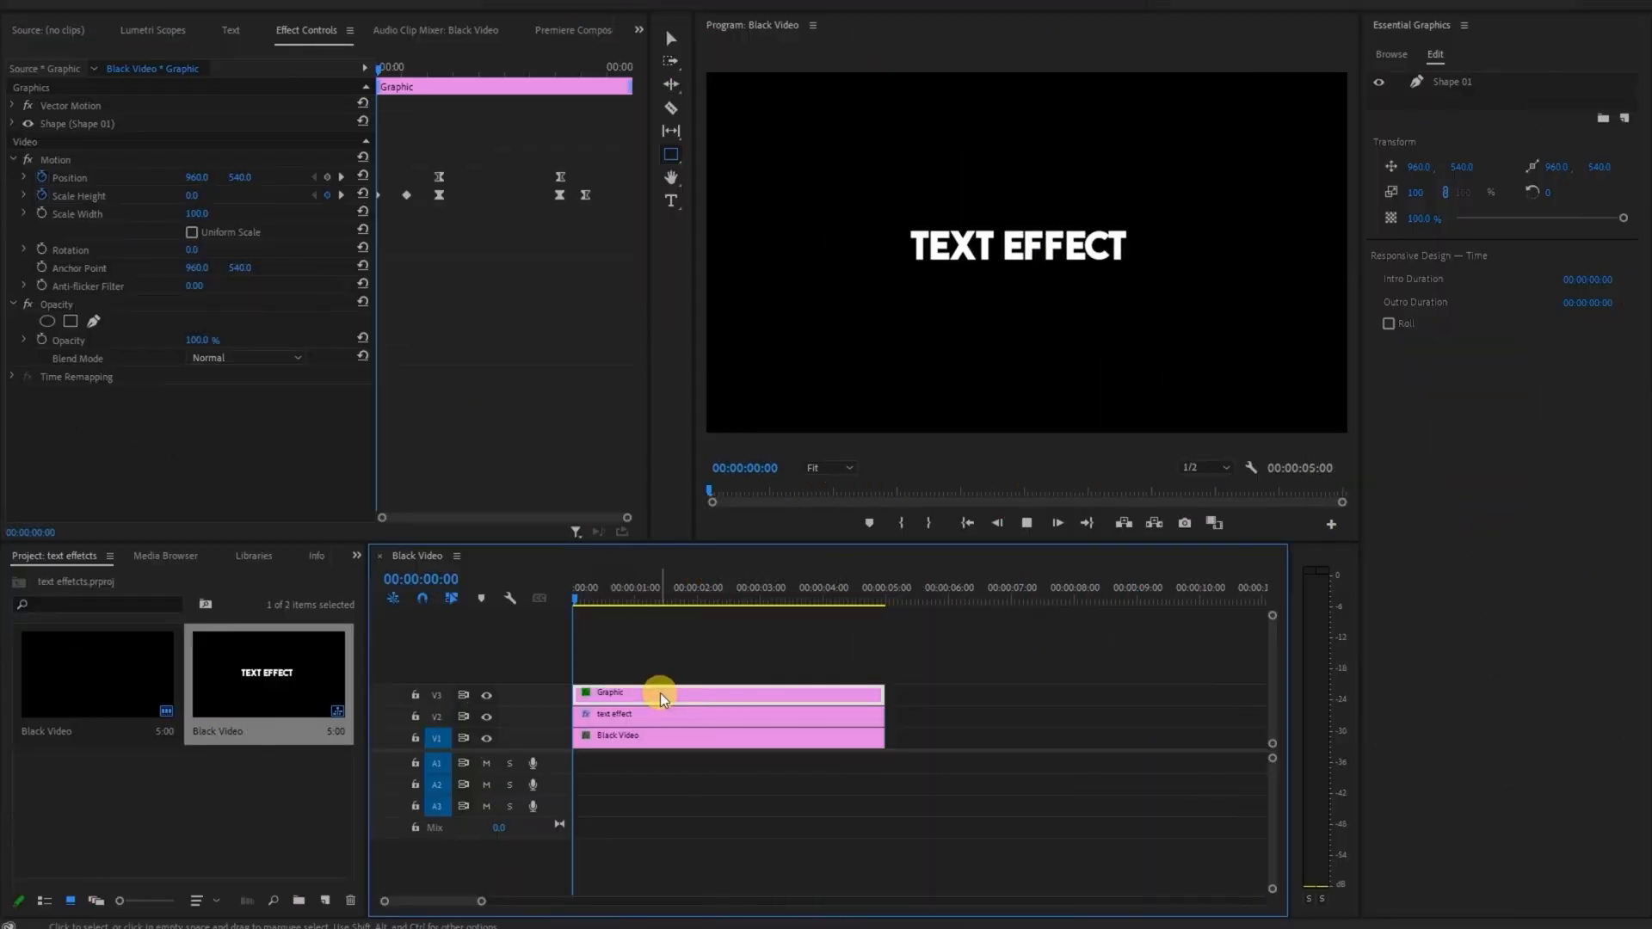
key("space")
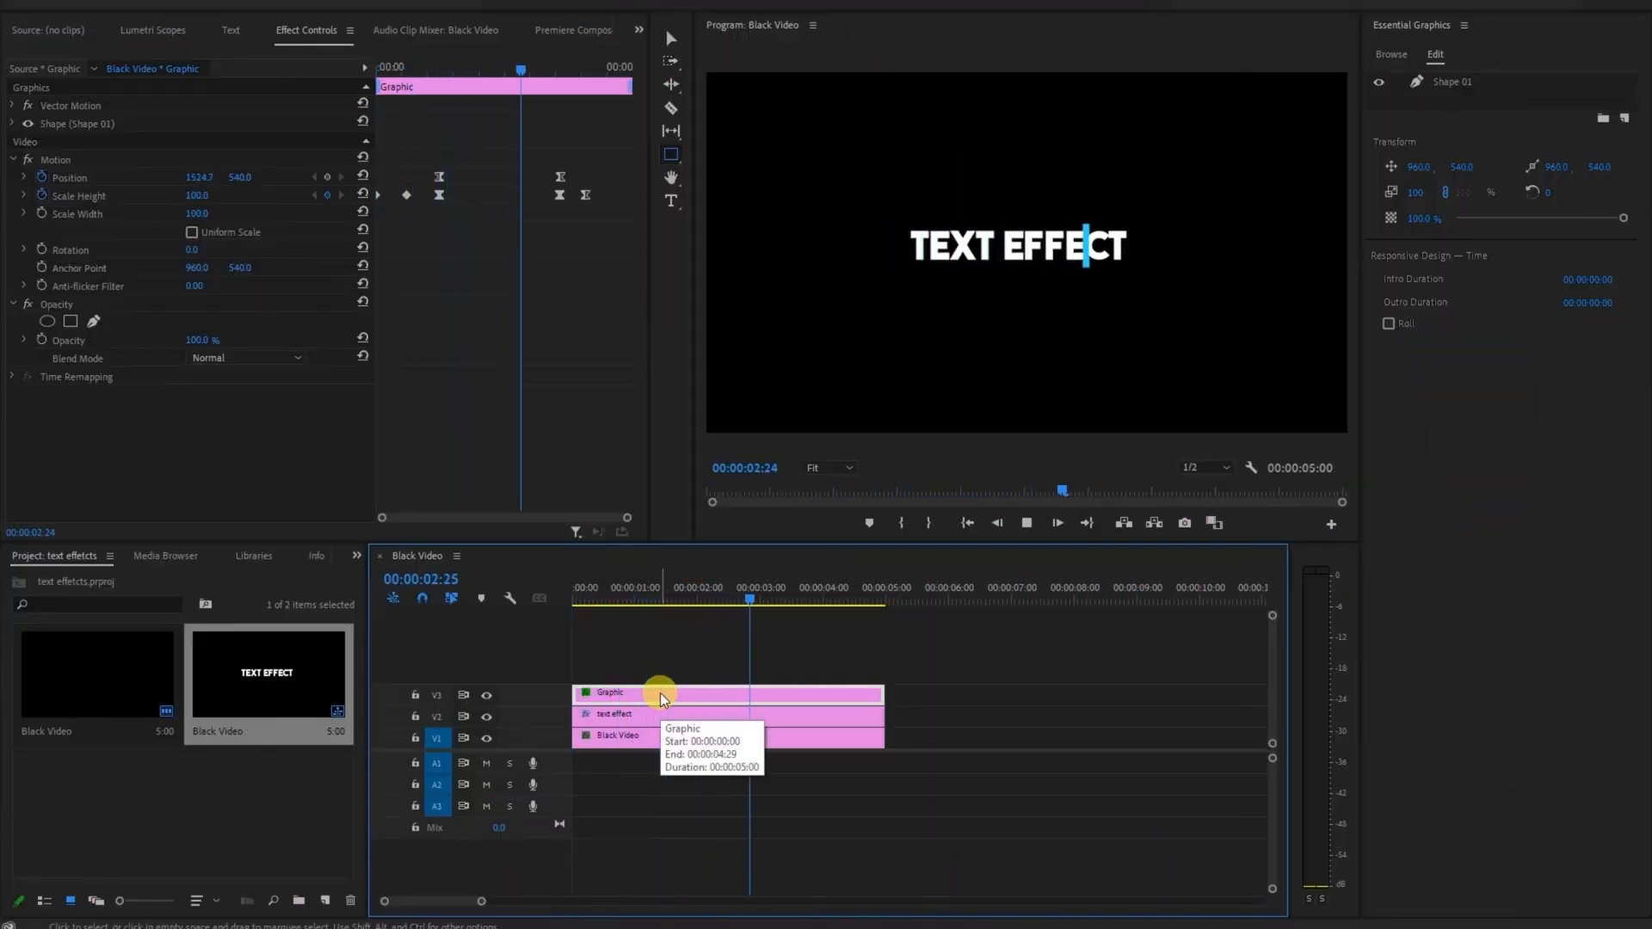
key("space")
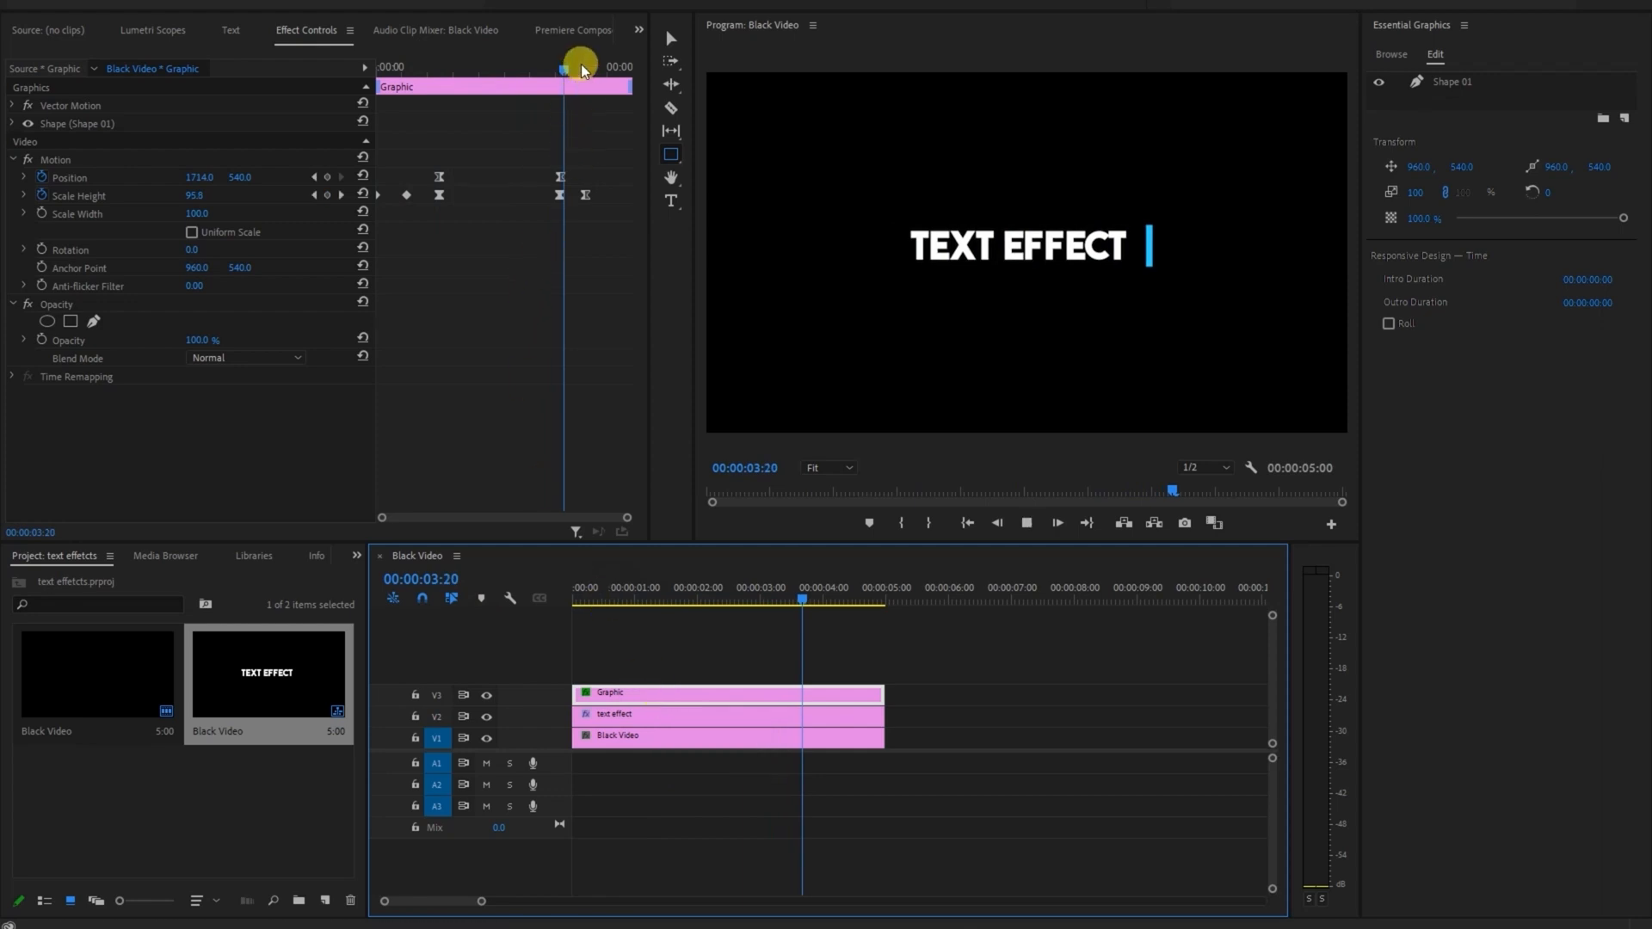
key("space")
left_click_drag(587, 69, 254, 93)
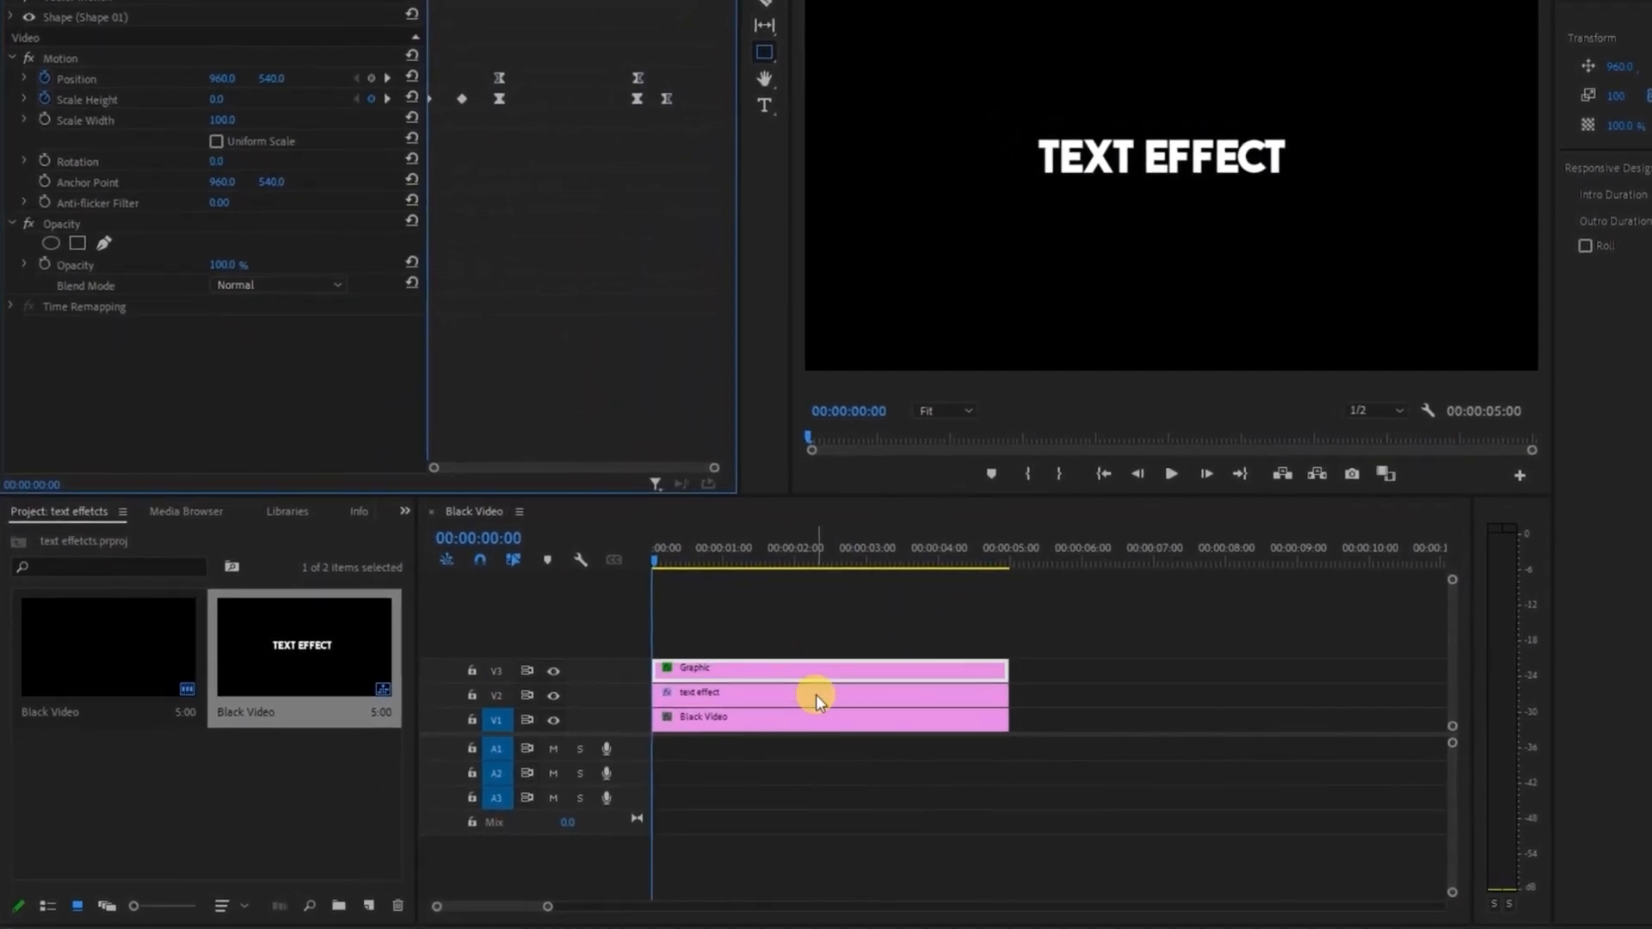
Move the Graphic clip up to V4 and place a new 1920 × 1080, 30.00 fps adjustment layer on V3
left_click_drag(791, 667, 807, 643)
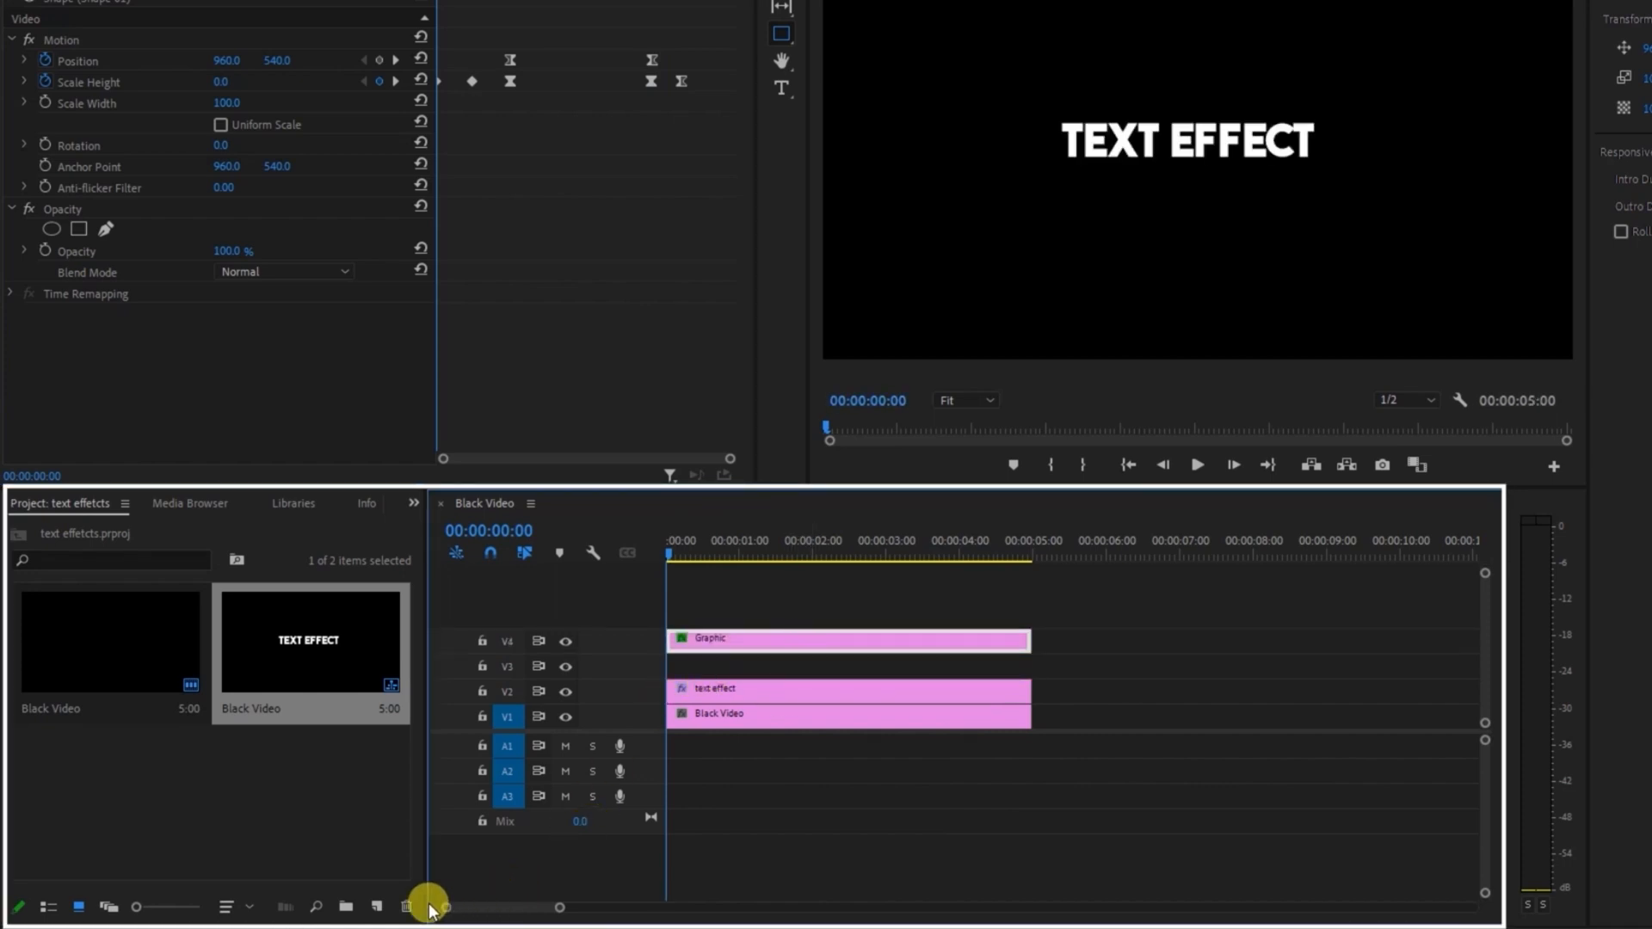
left_click(377, 906)
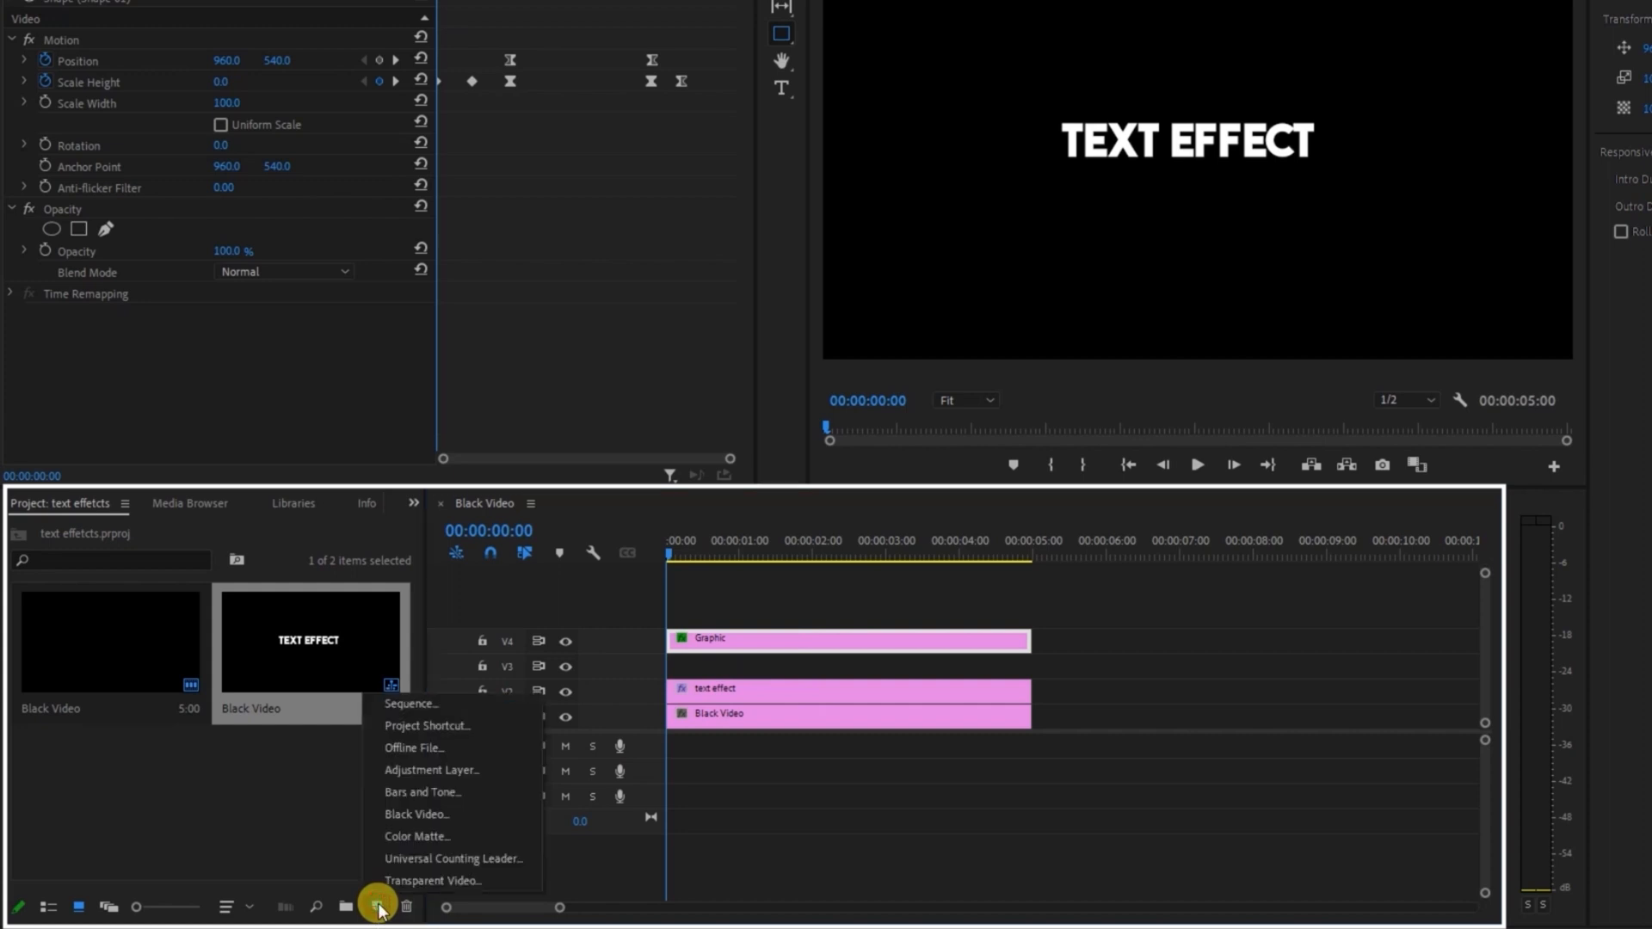
left_click(440, 777)
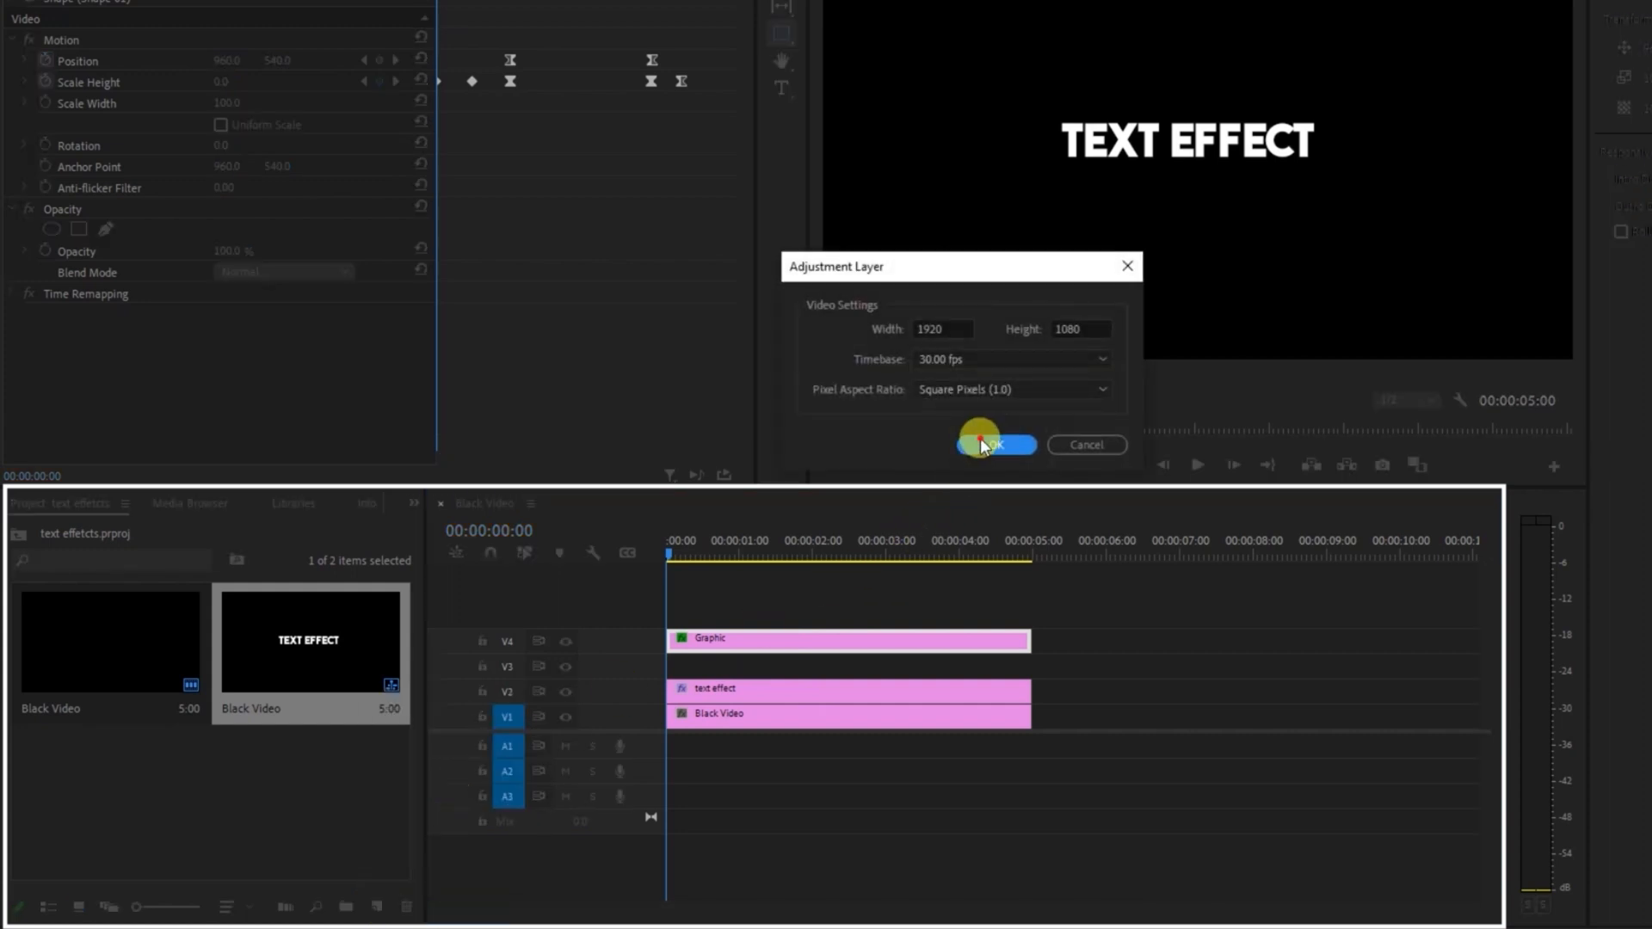
left_click(982, 443)
left_click_drag(118, 796, 656, 664)
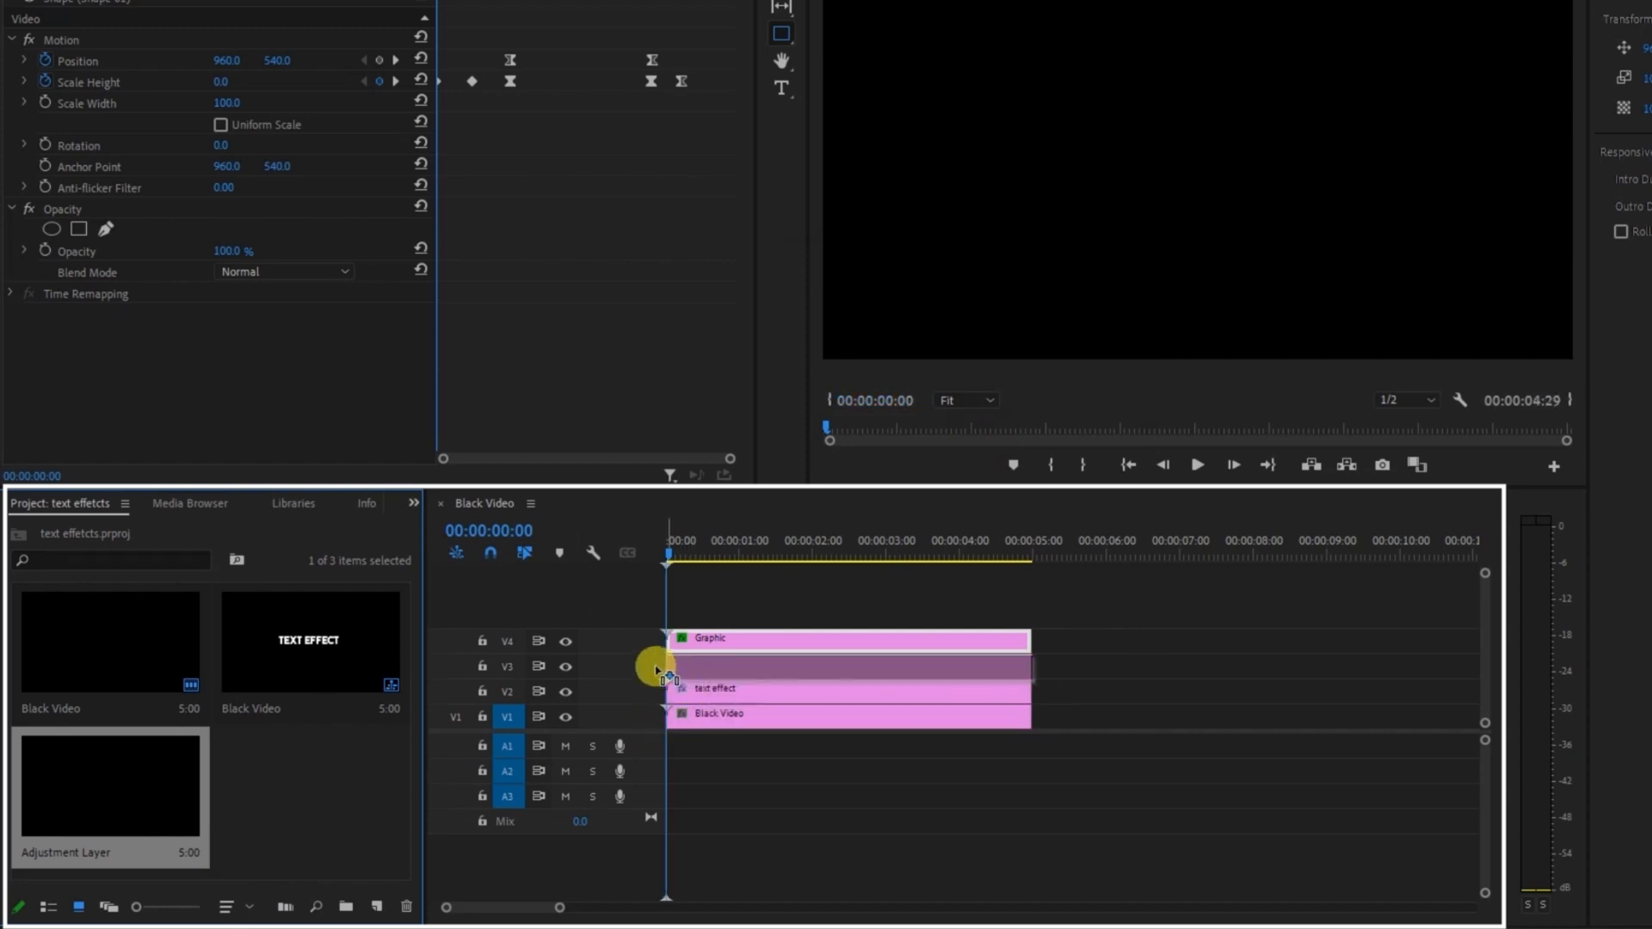
Search the effects for tint and apply the Tint effect to the adjustment layer clip
left_click(414, 502)
left_click(502, 613)
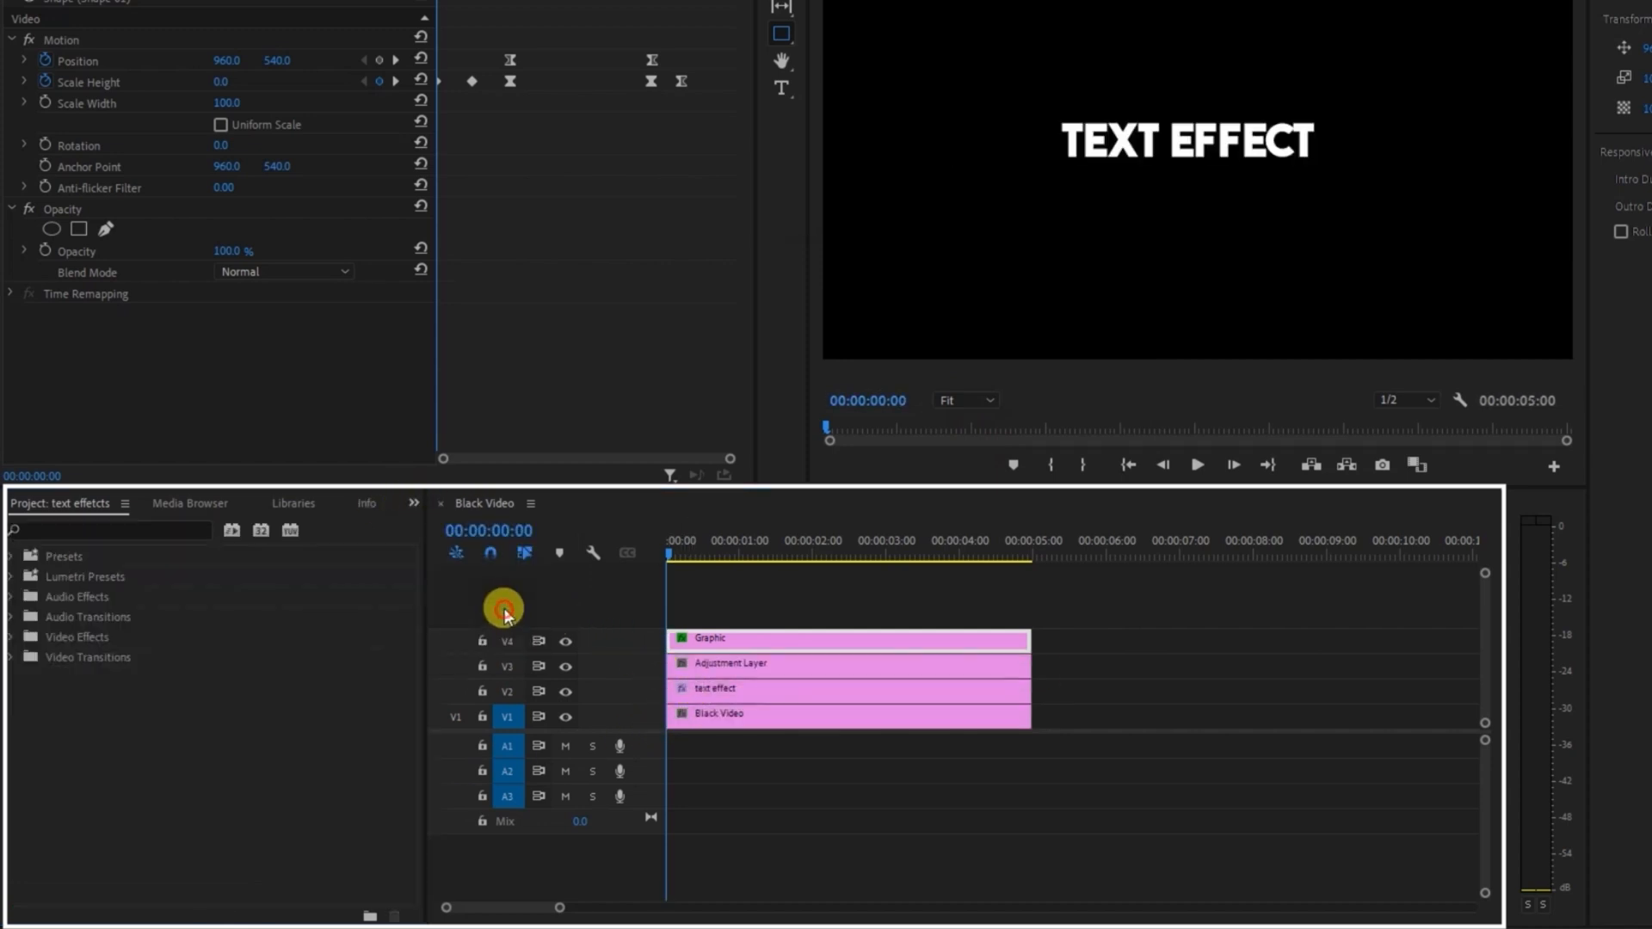
left_click(130, 529)
type("tint")
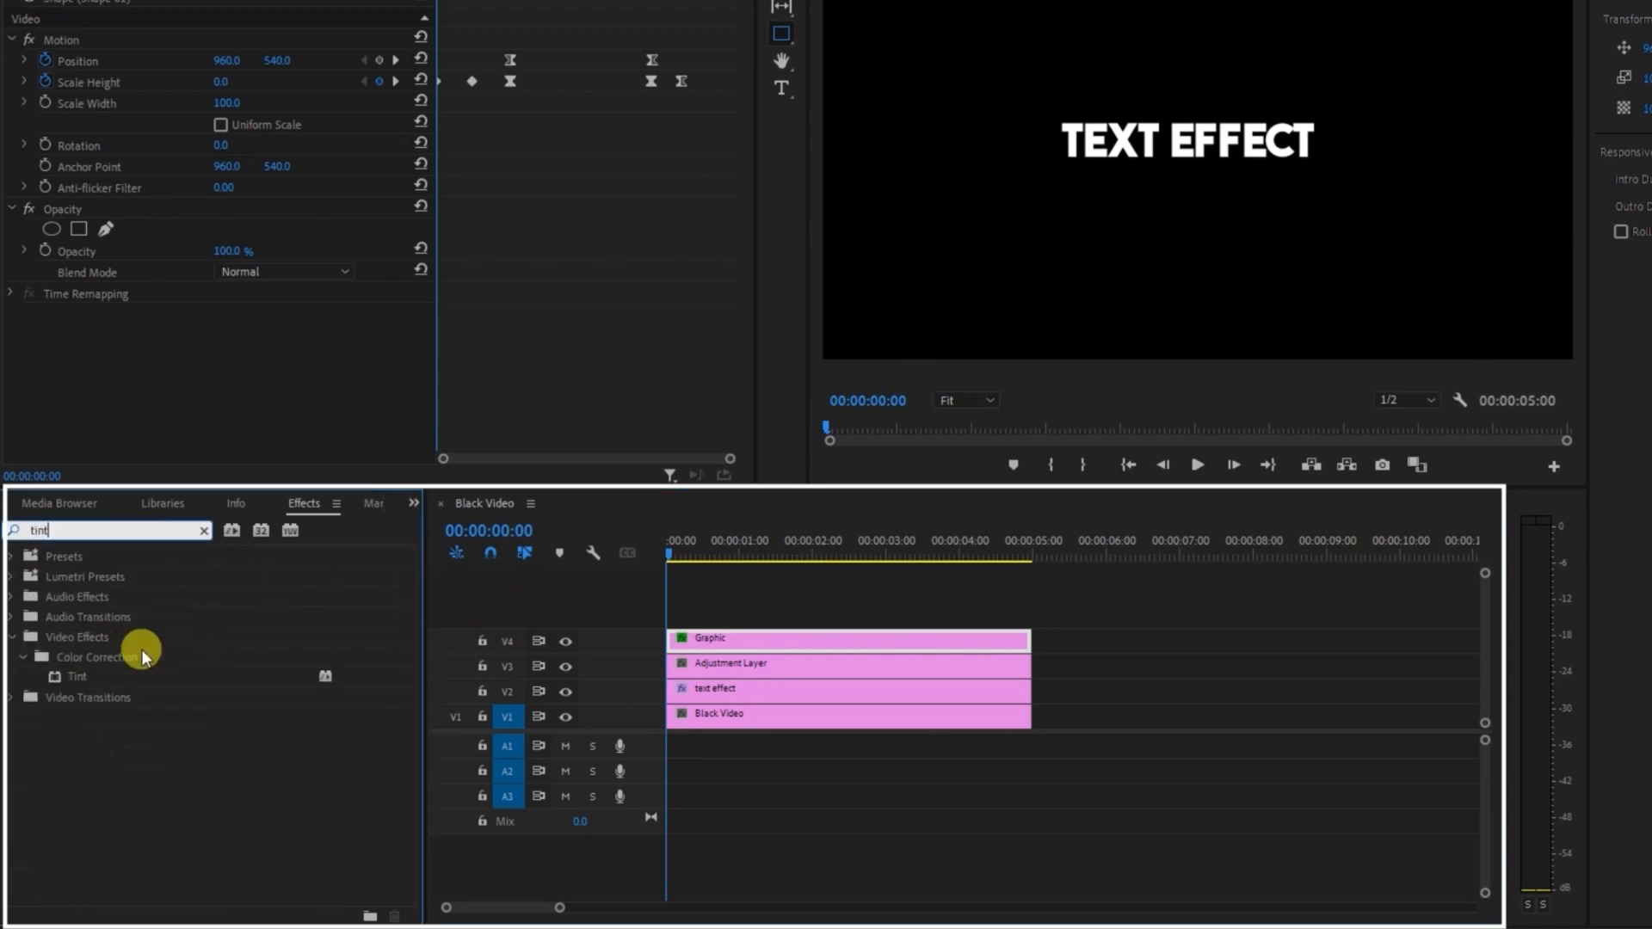
left_click(265, 677)
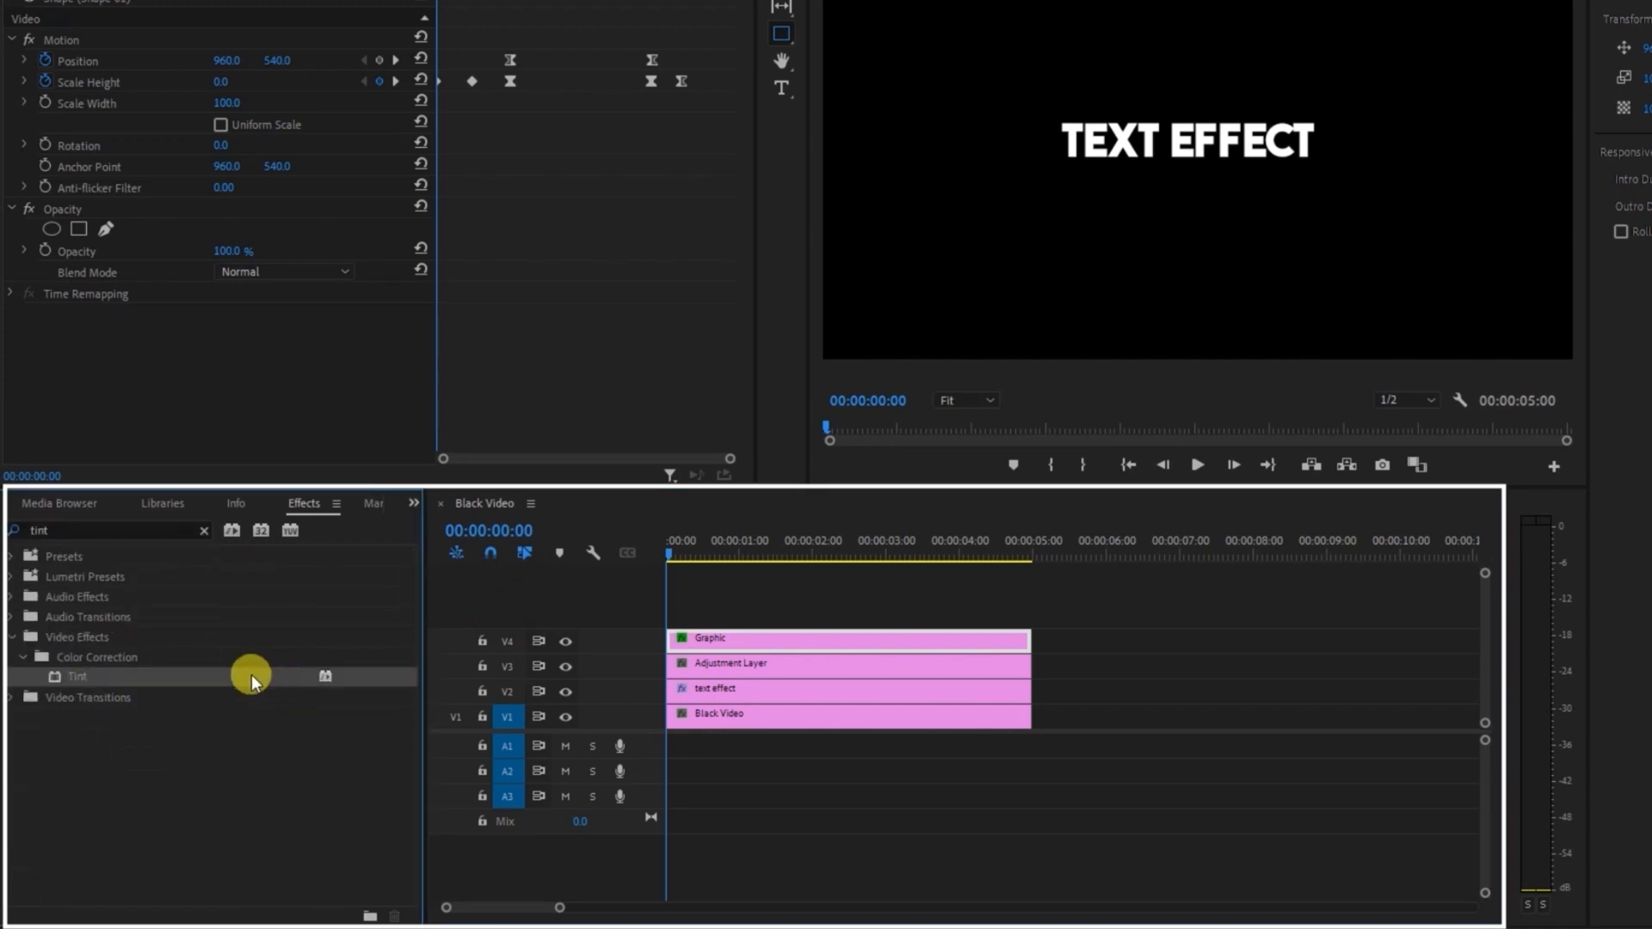
left_click_drag(250, 680, 777, 670)
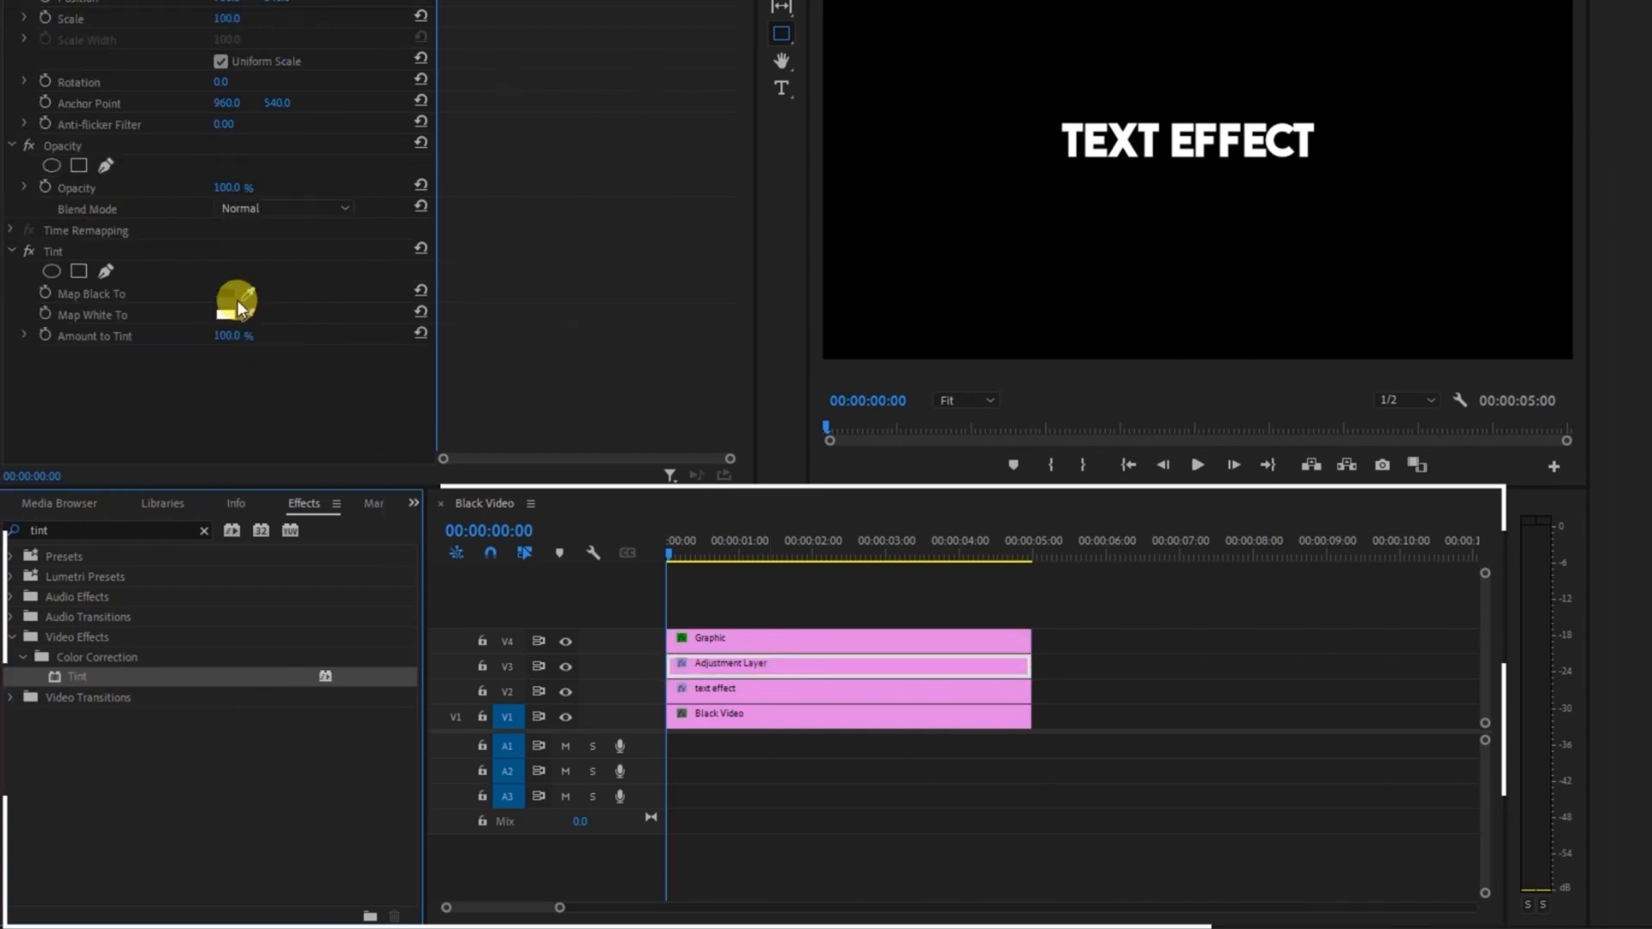
Set Tint's Map White To to the bar's blue, sampled from the frame at 00:00:00:24, and preview the title
left_click_drag(679, 542, 723, 550)
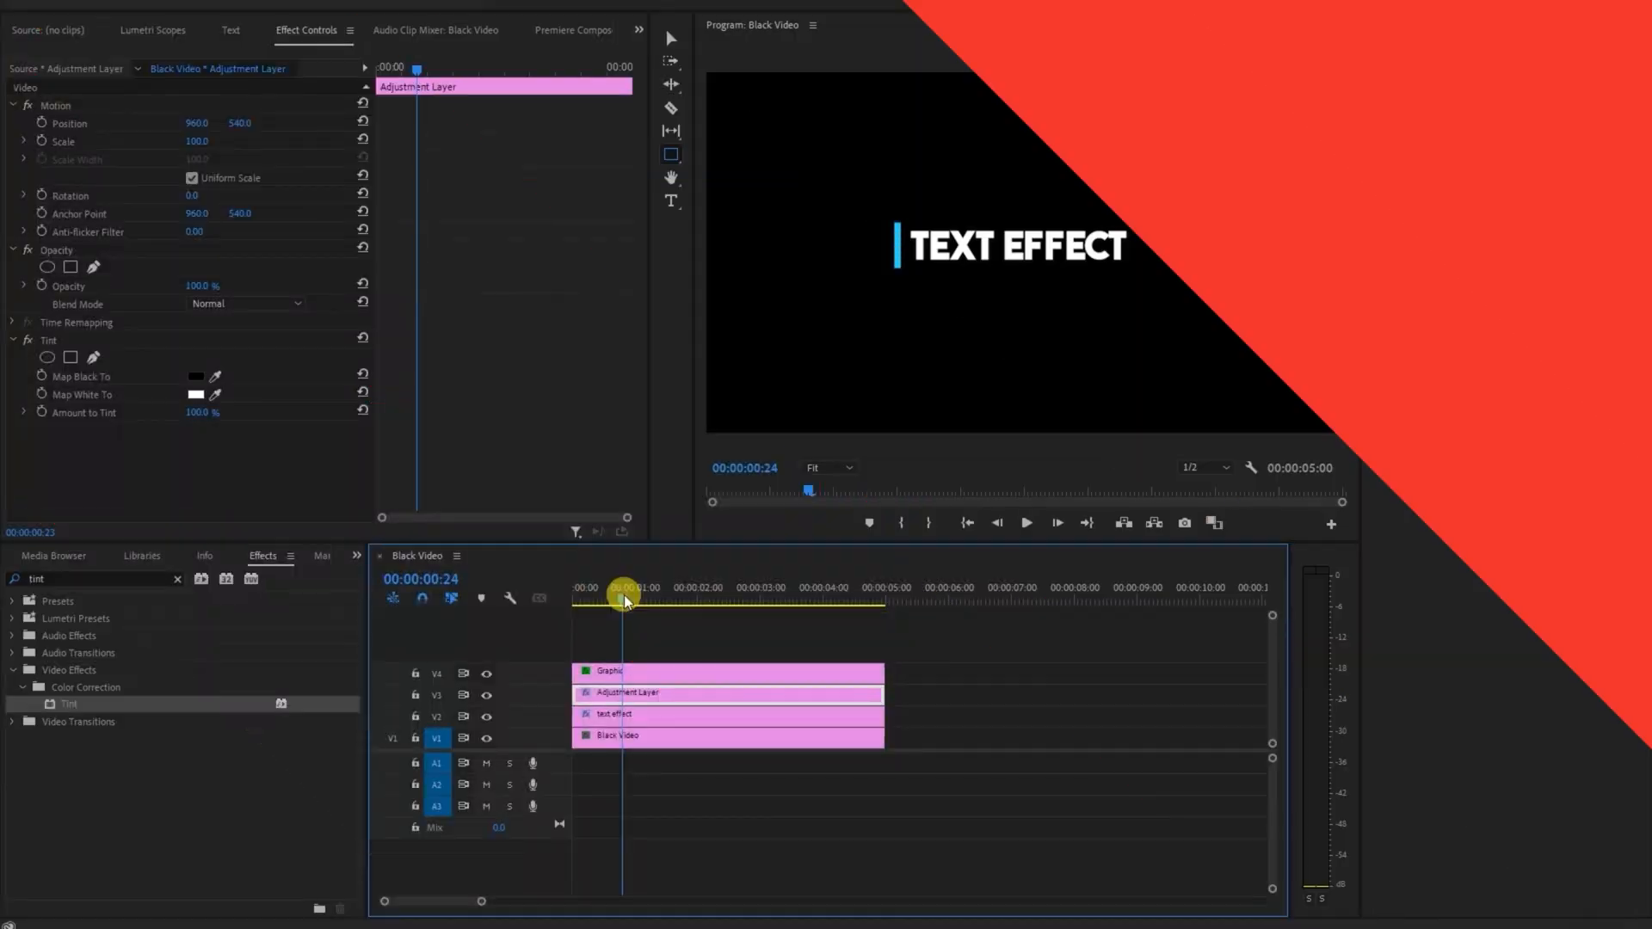
left_click(214, 396)
left_click(892, 285)
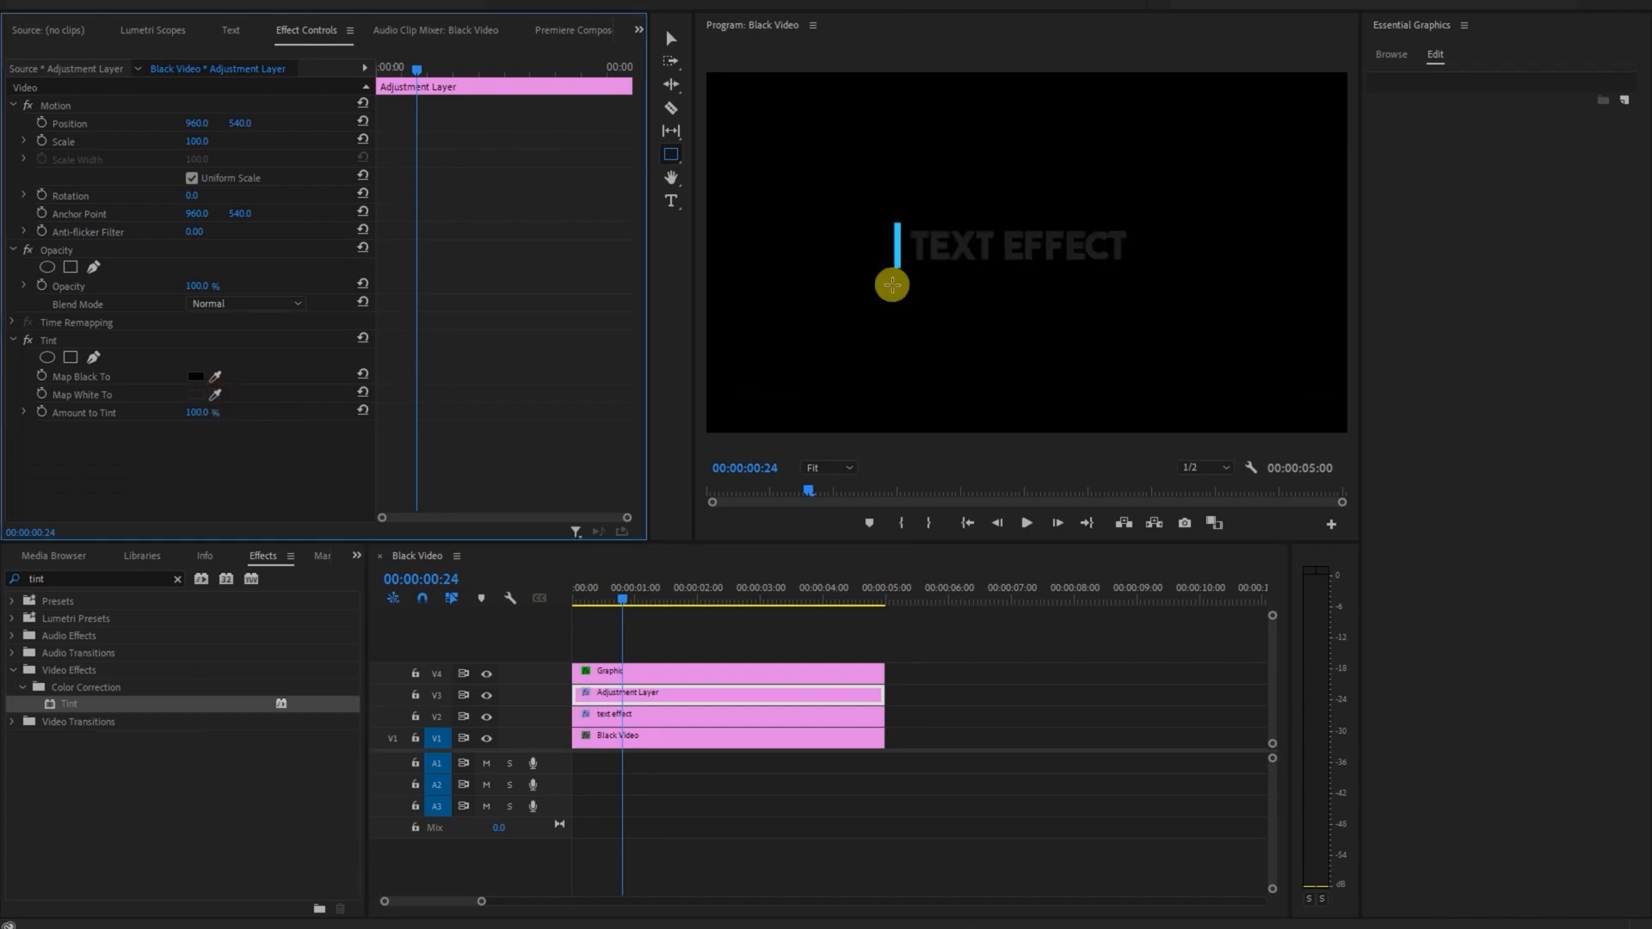
left_click(914, 270)
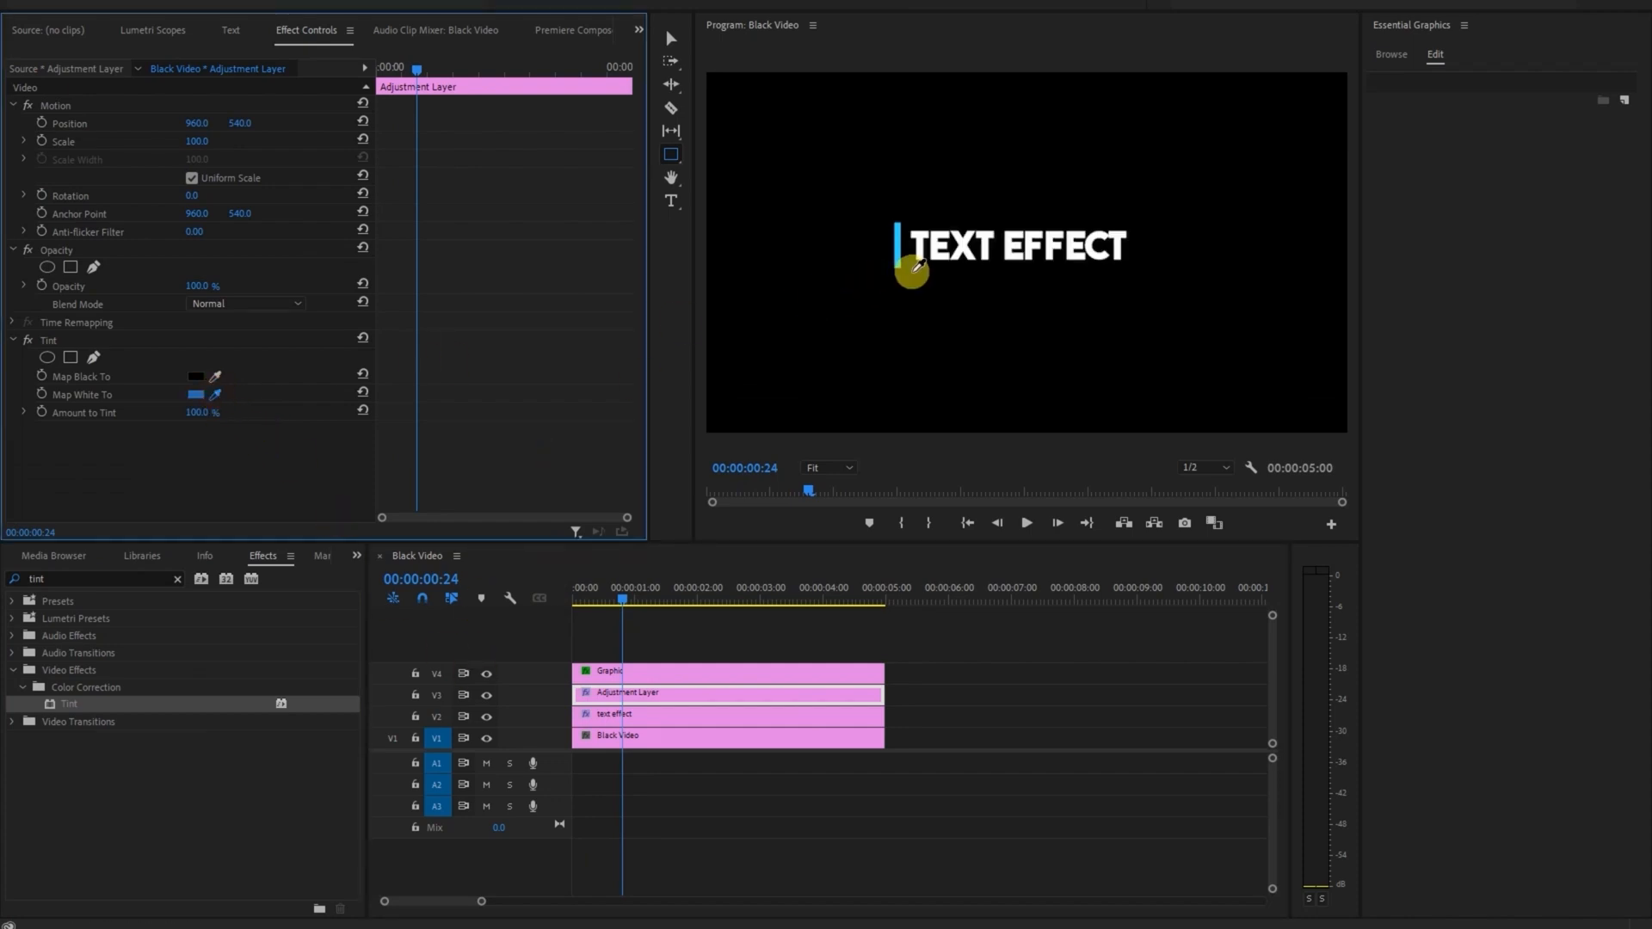
left_click(896, 252)
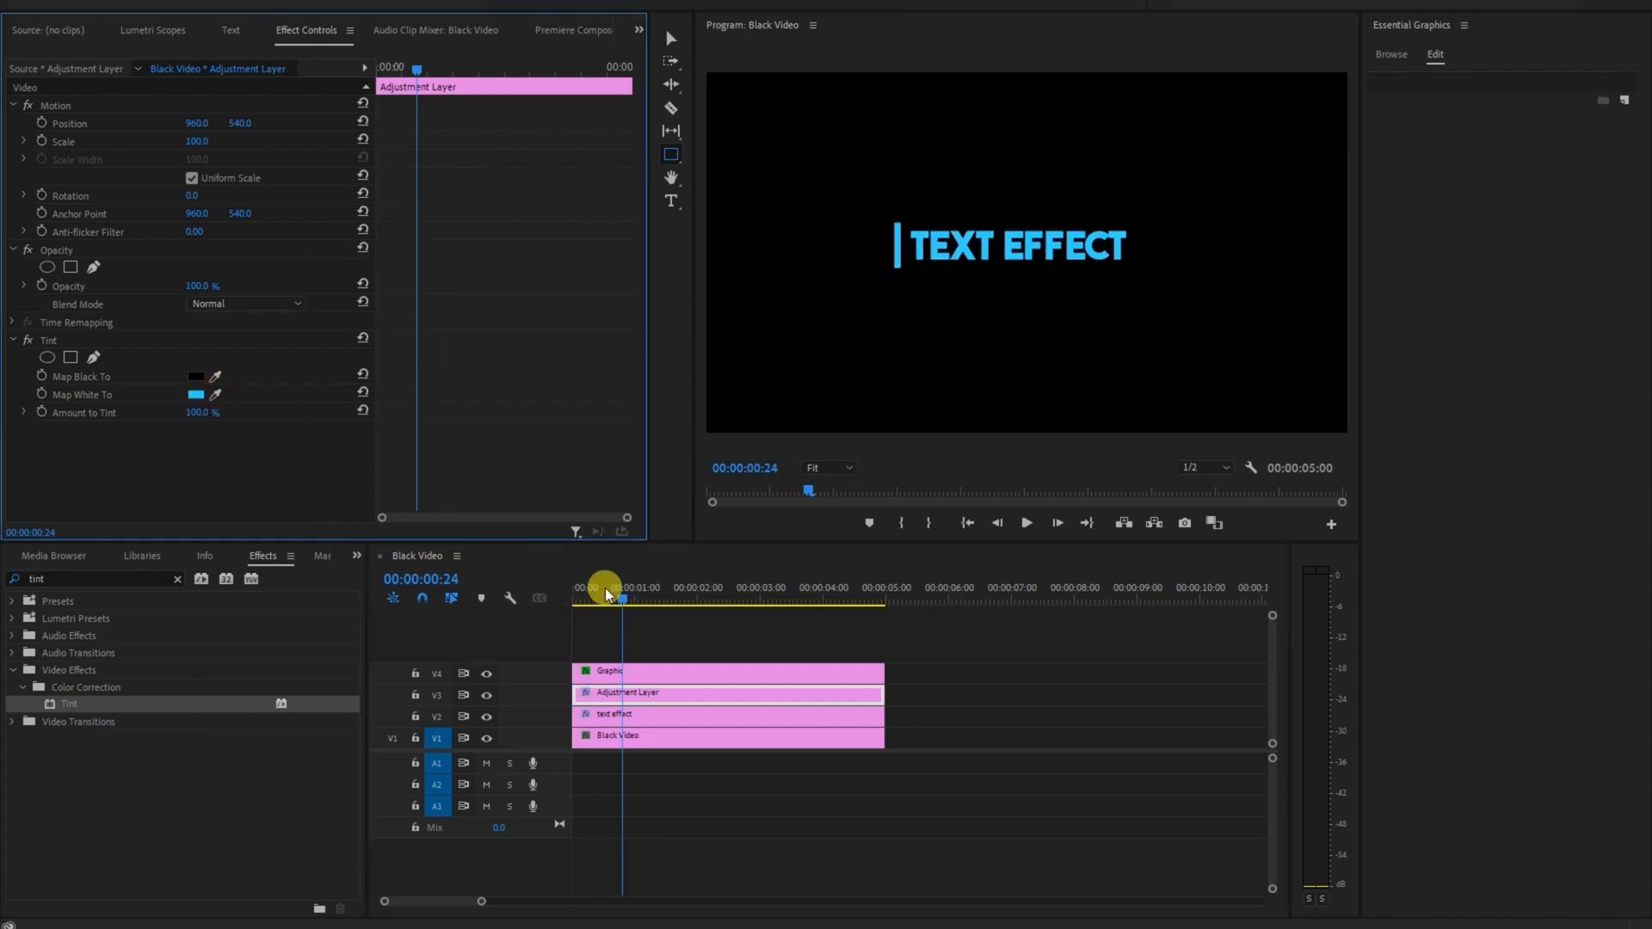
left_click_drag(606, 587, 521, 596)
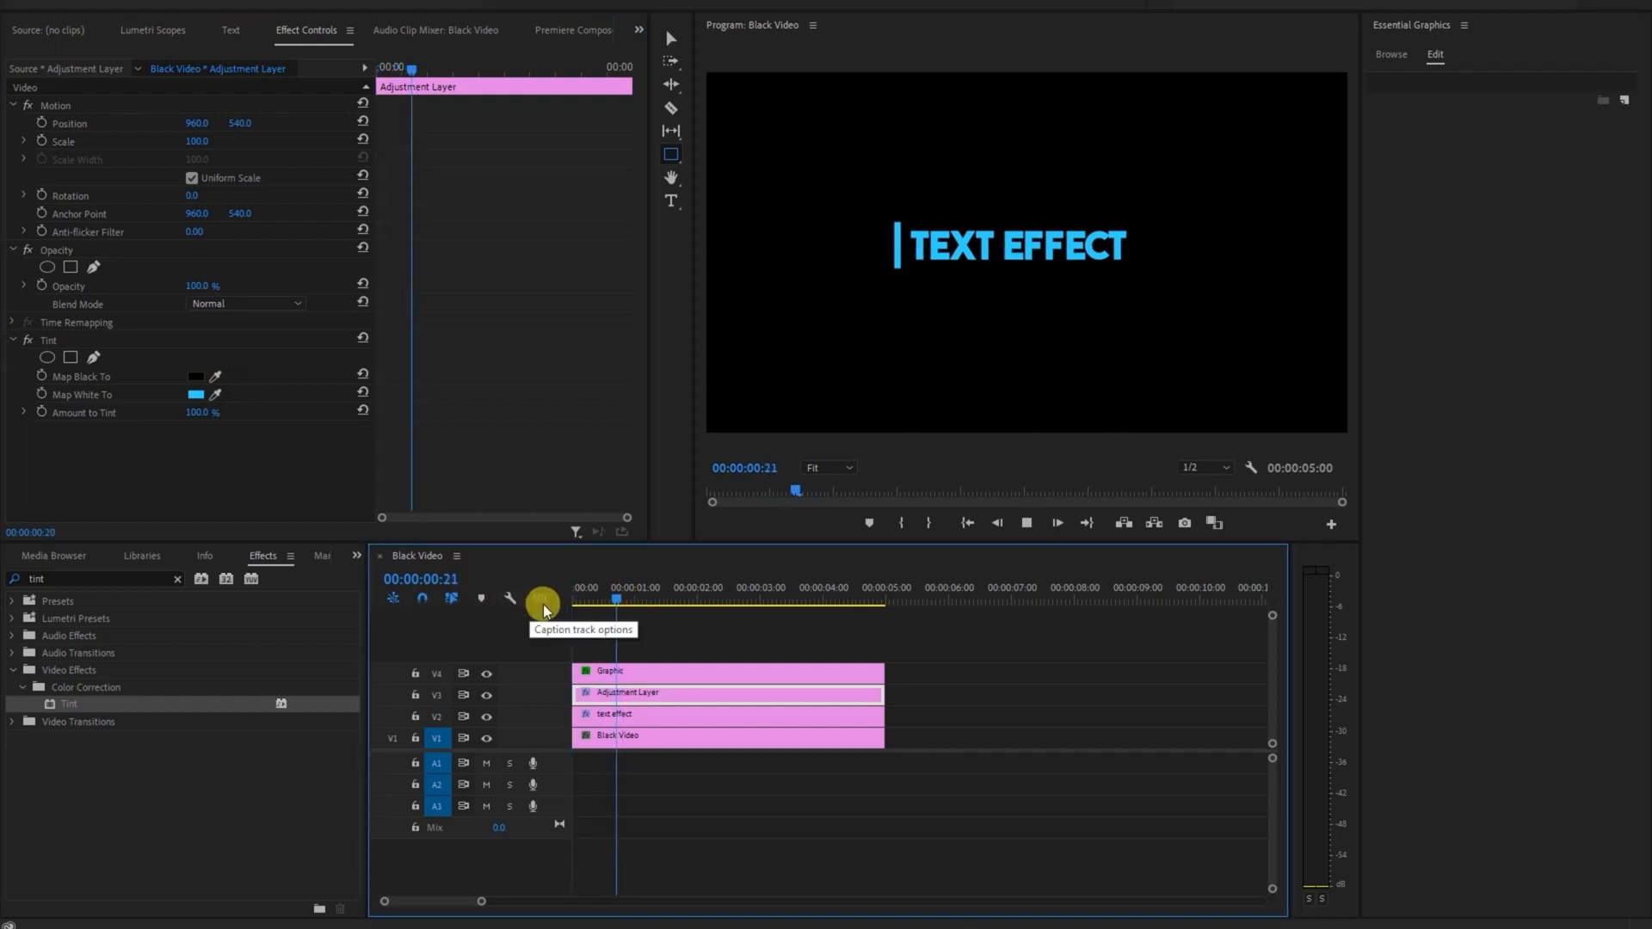
key("space")
key("space")
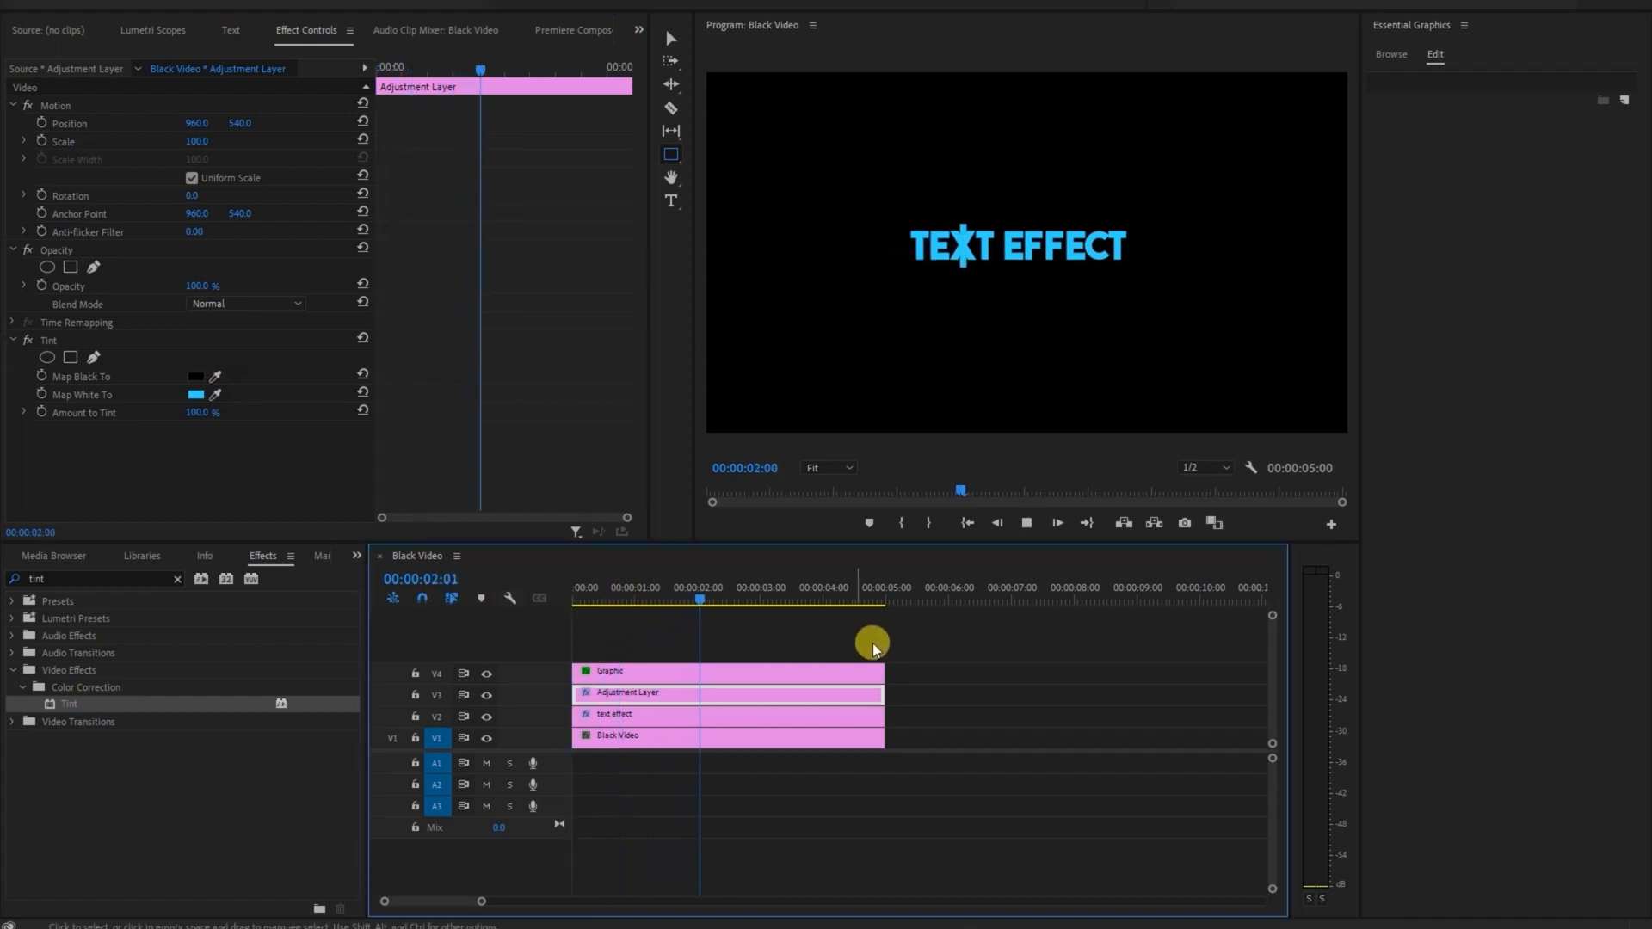
left_click(752, 586)
left_click_drag(653, 607, 560, 622)
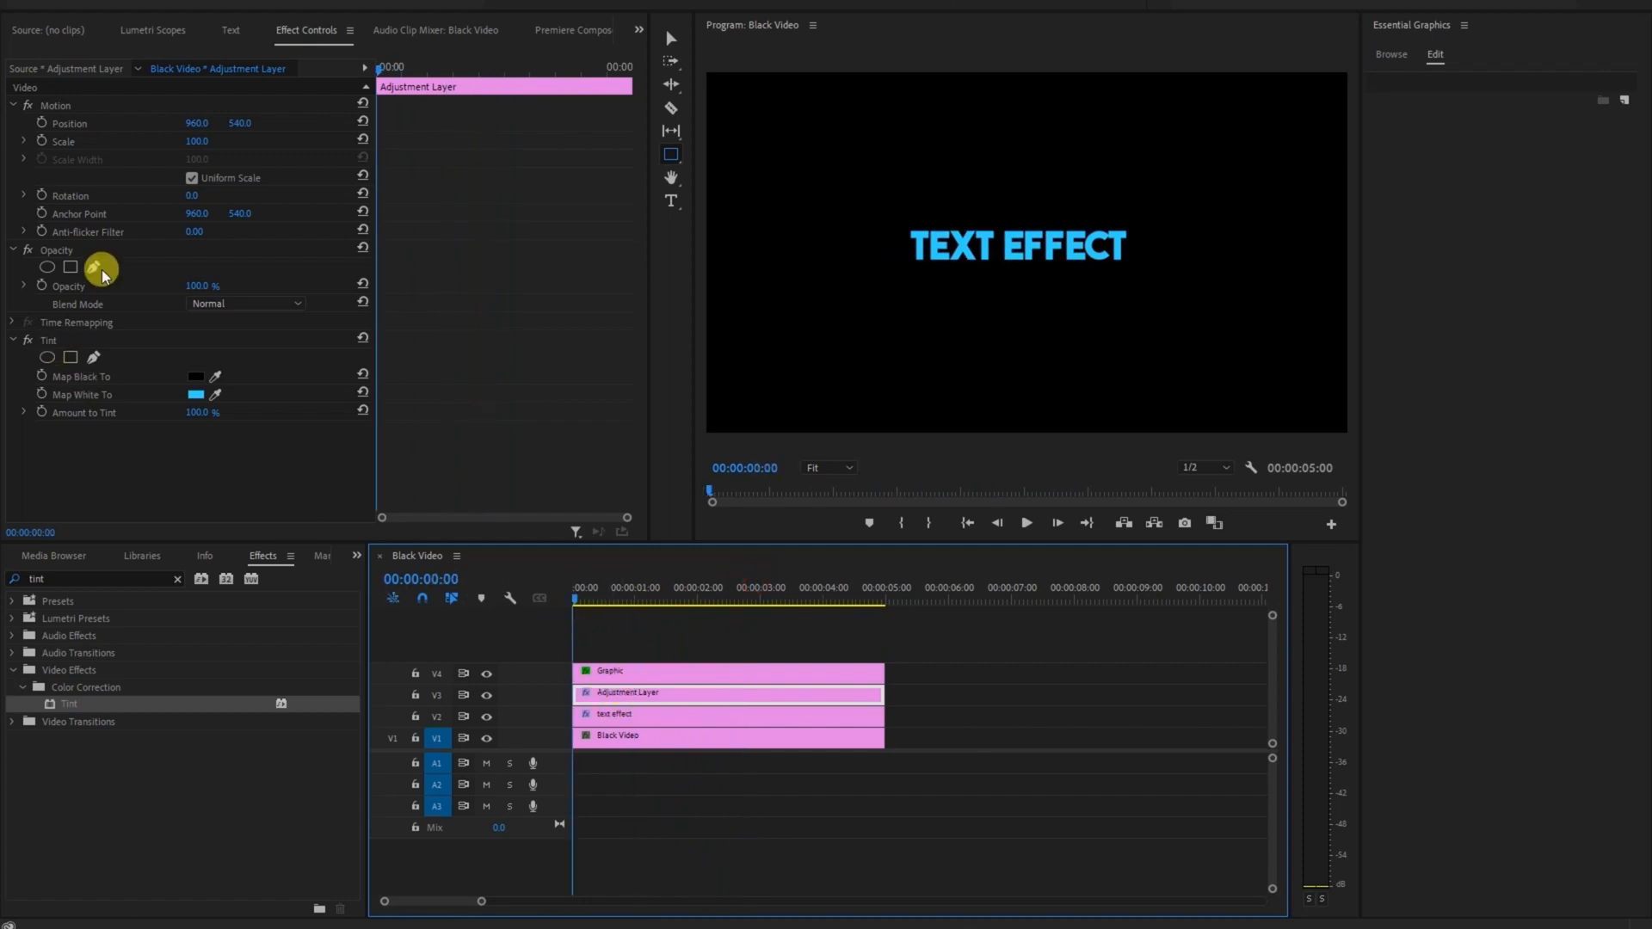
At 00:00:01:07, draw a four-point opacity mask around the bar and title on the adjustment layer, with Mask Feather 0
left_click(605, 668)
left_click(340, 195)
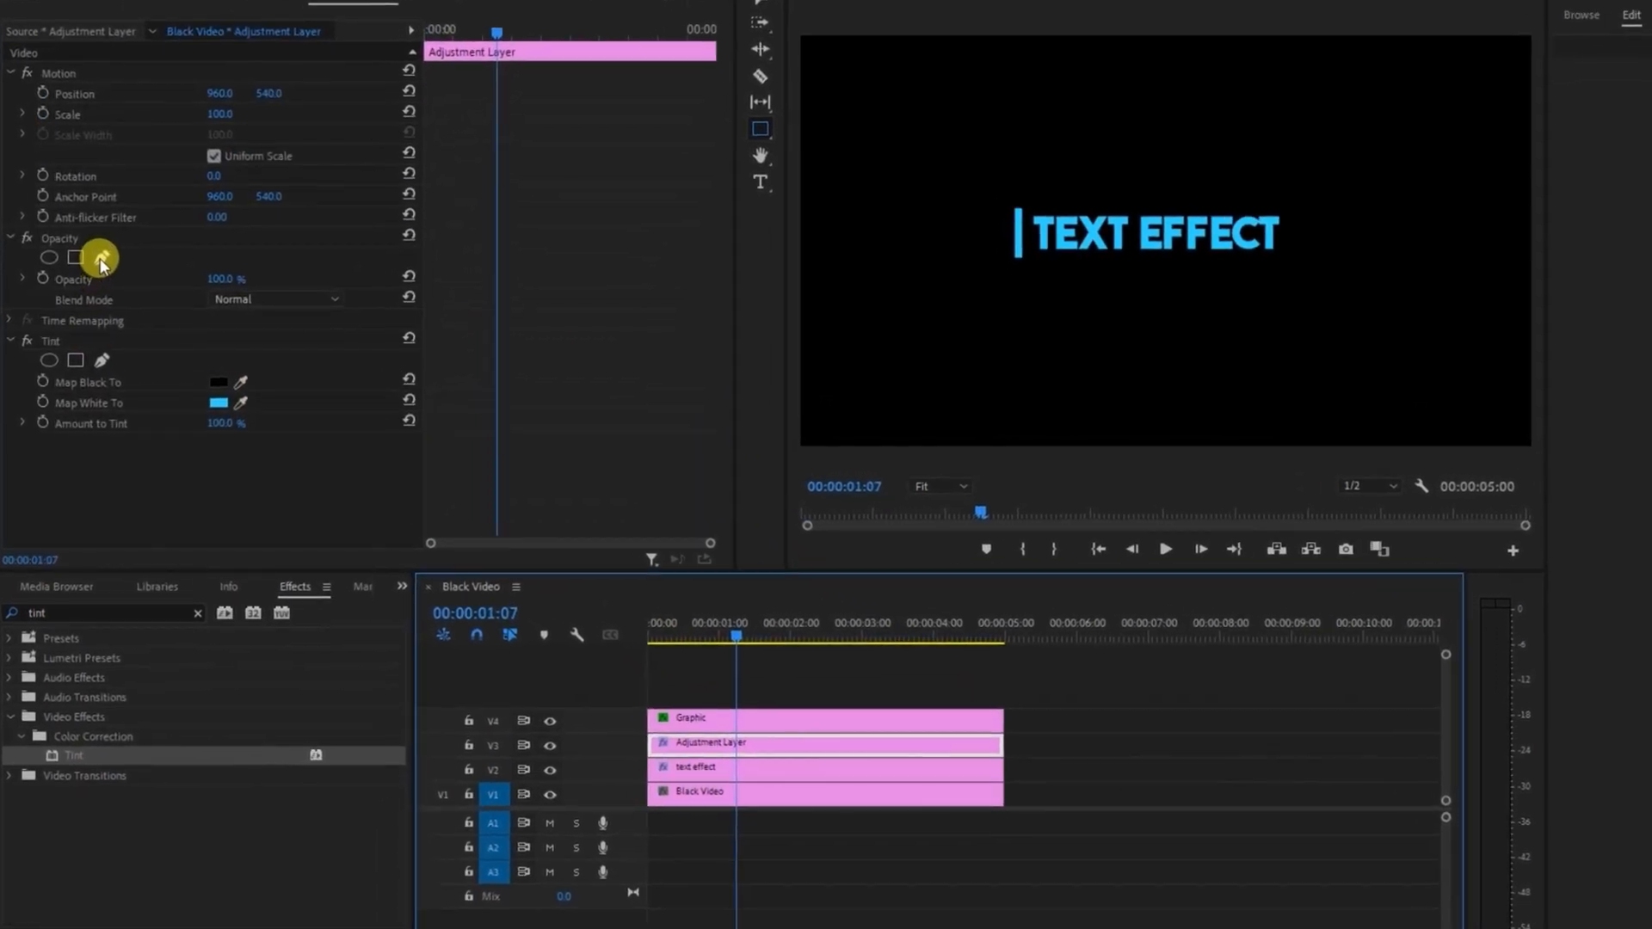
left_click(101, 258)
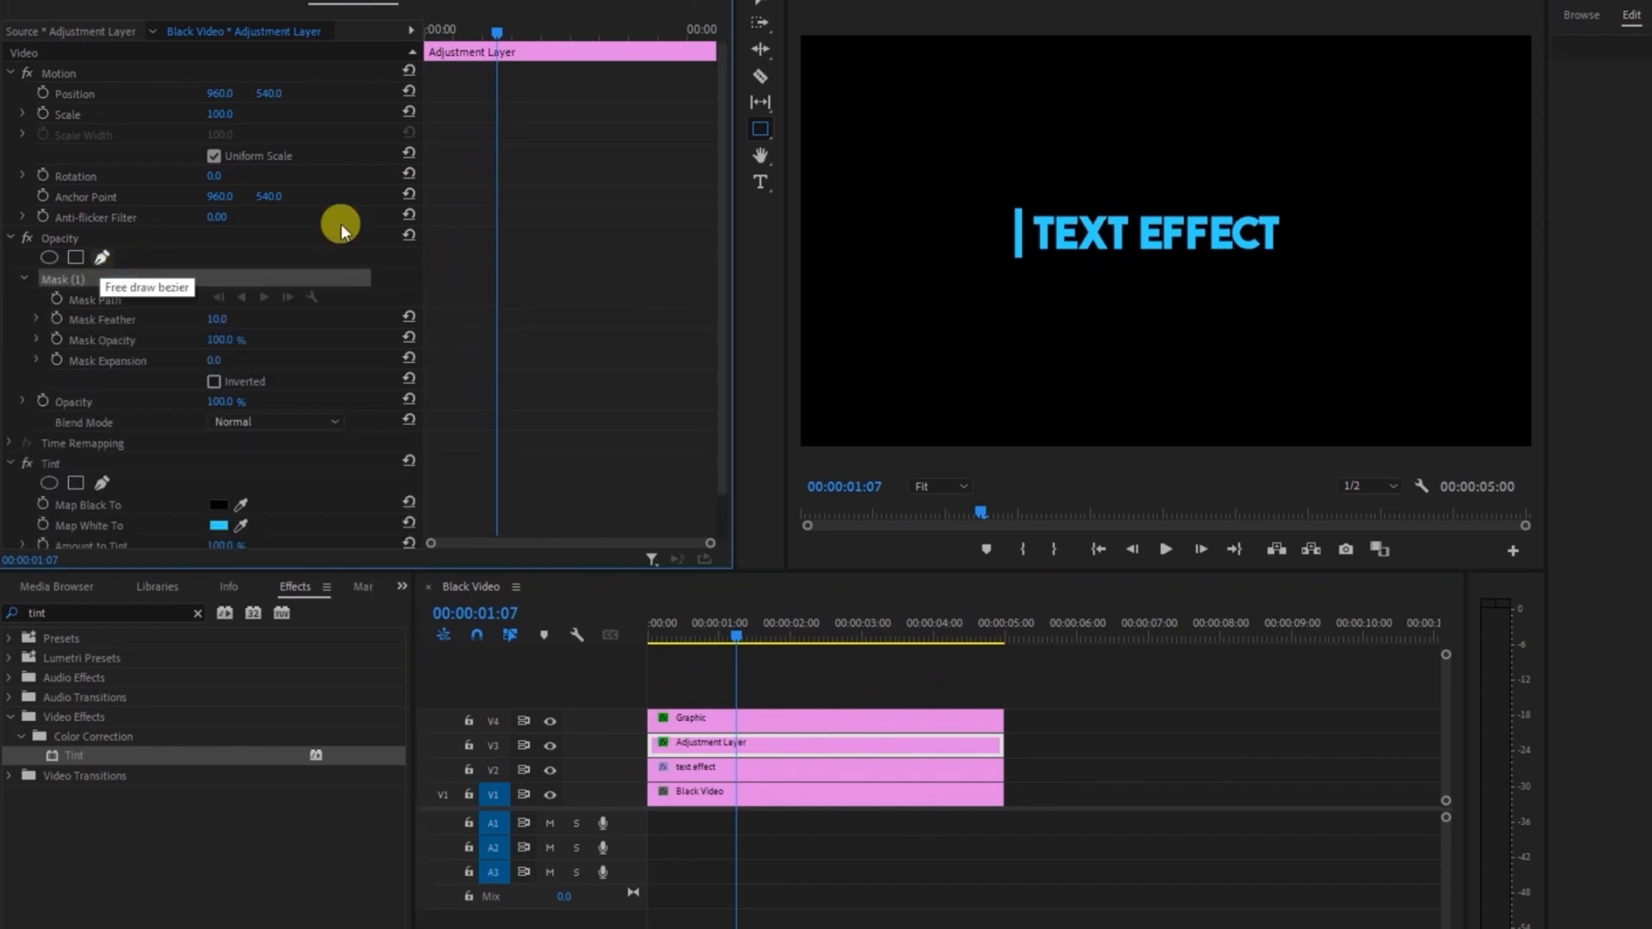
left_click(1018, 193)
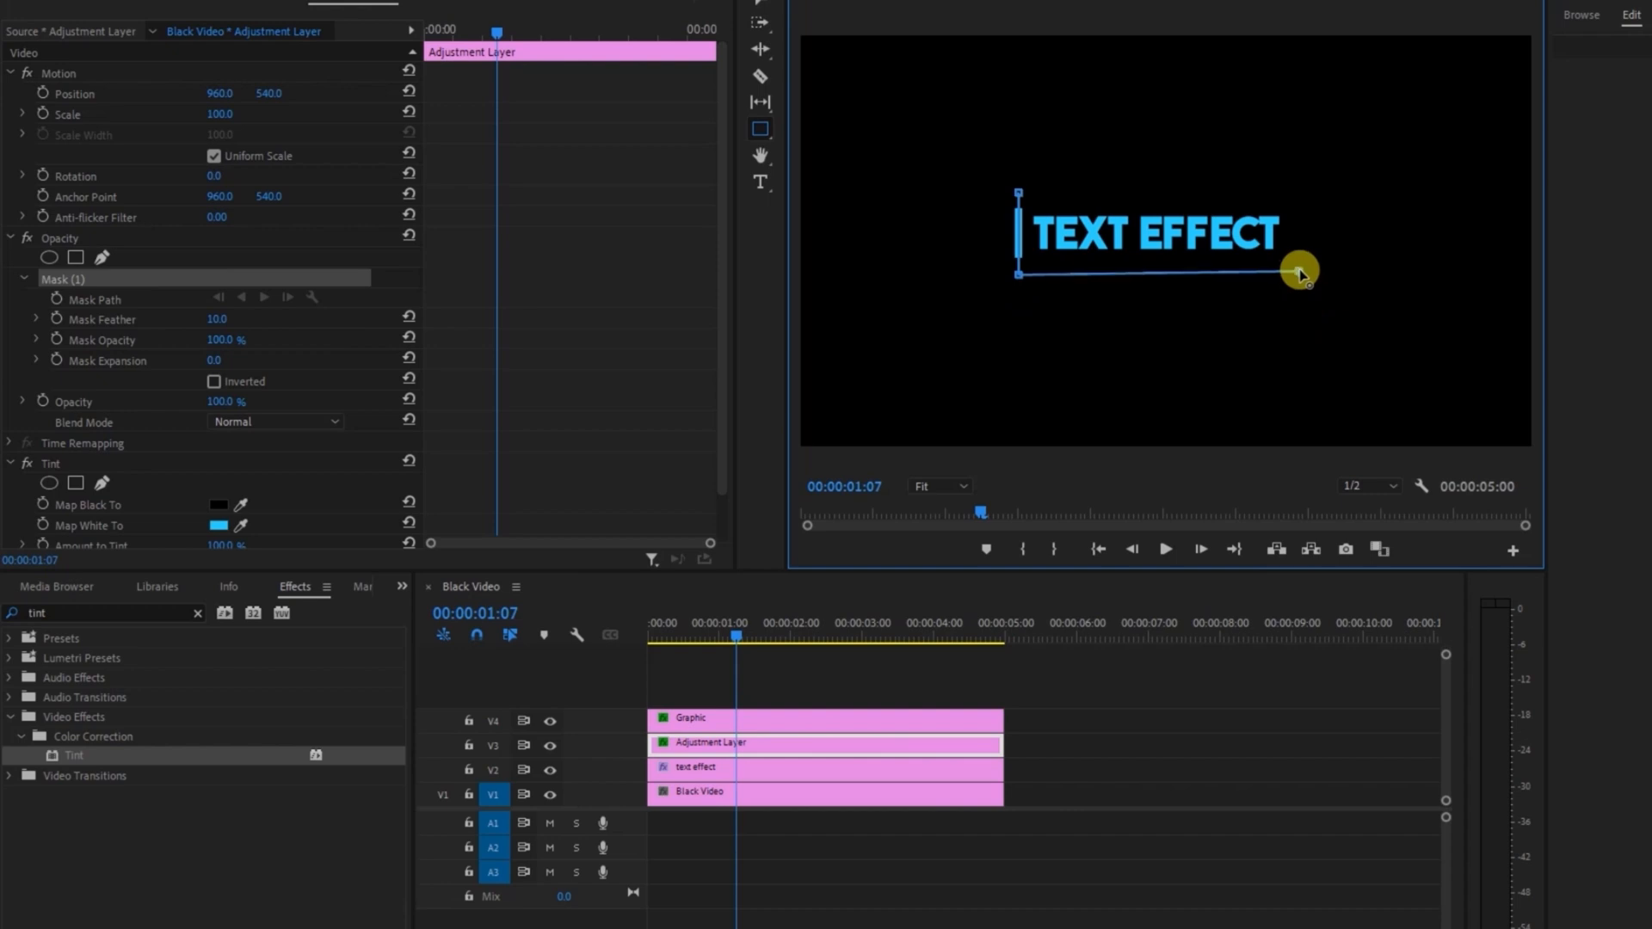
left_click(1017, 194)
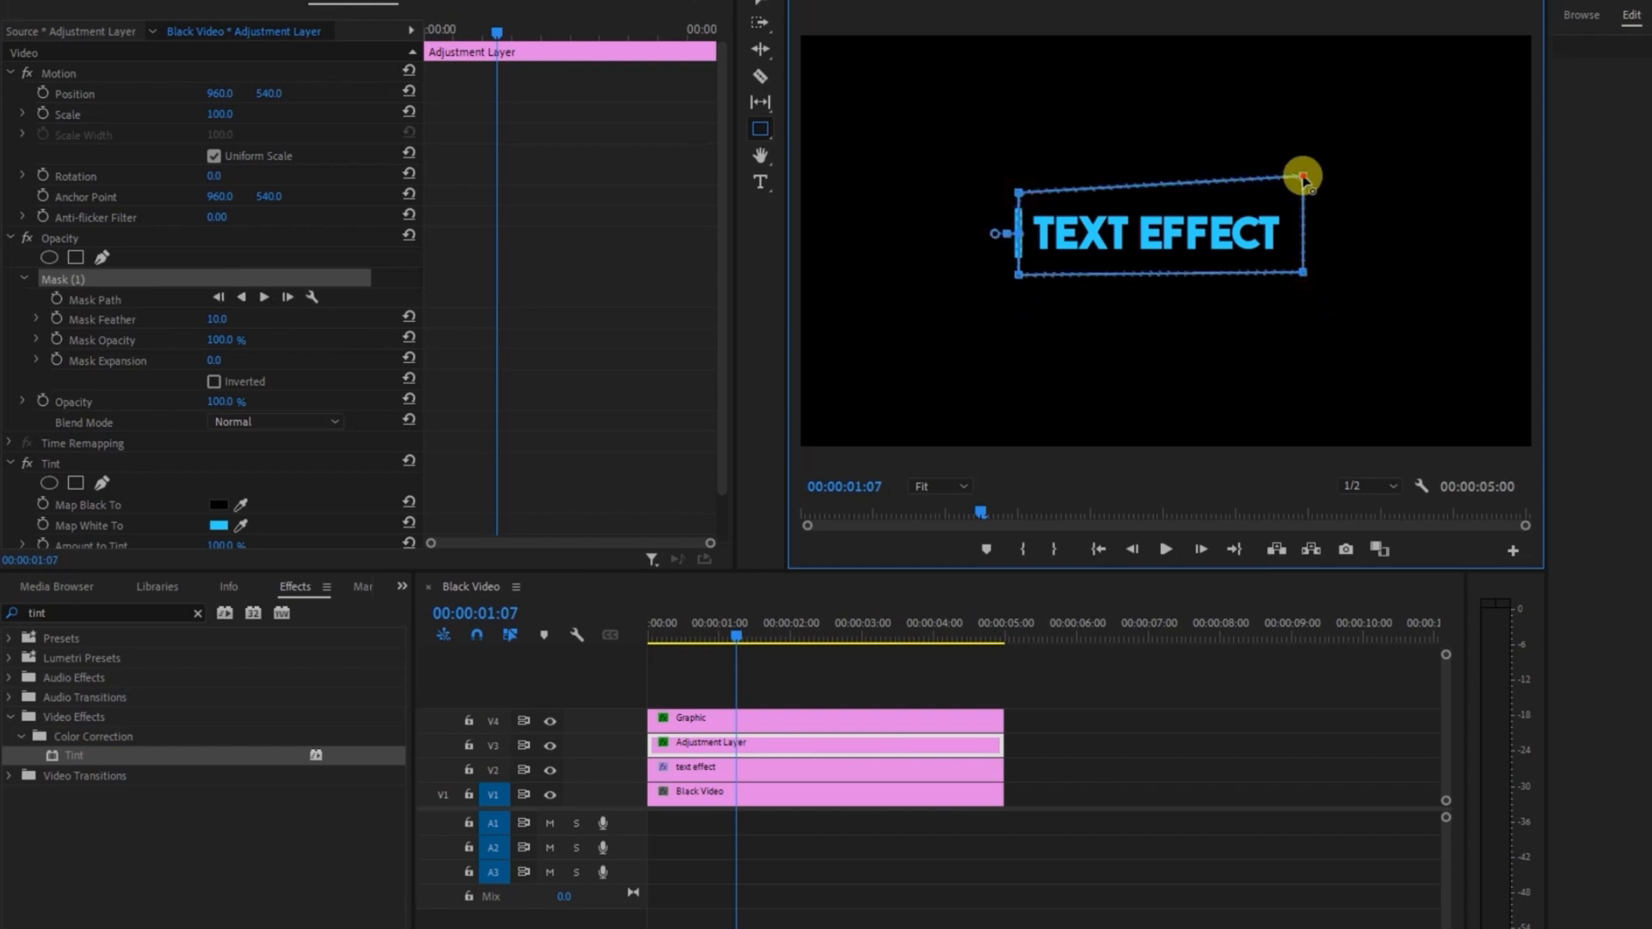
left_click_drag(1300, 175, 1305, 191)
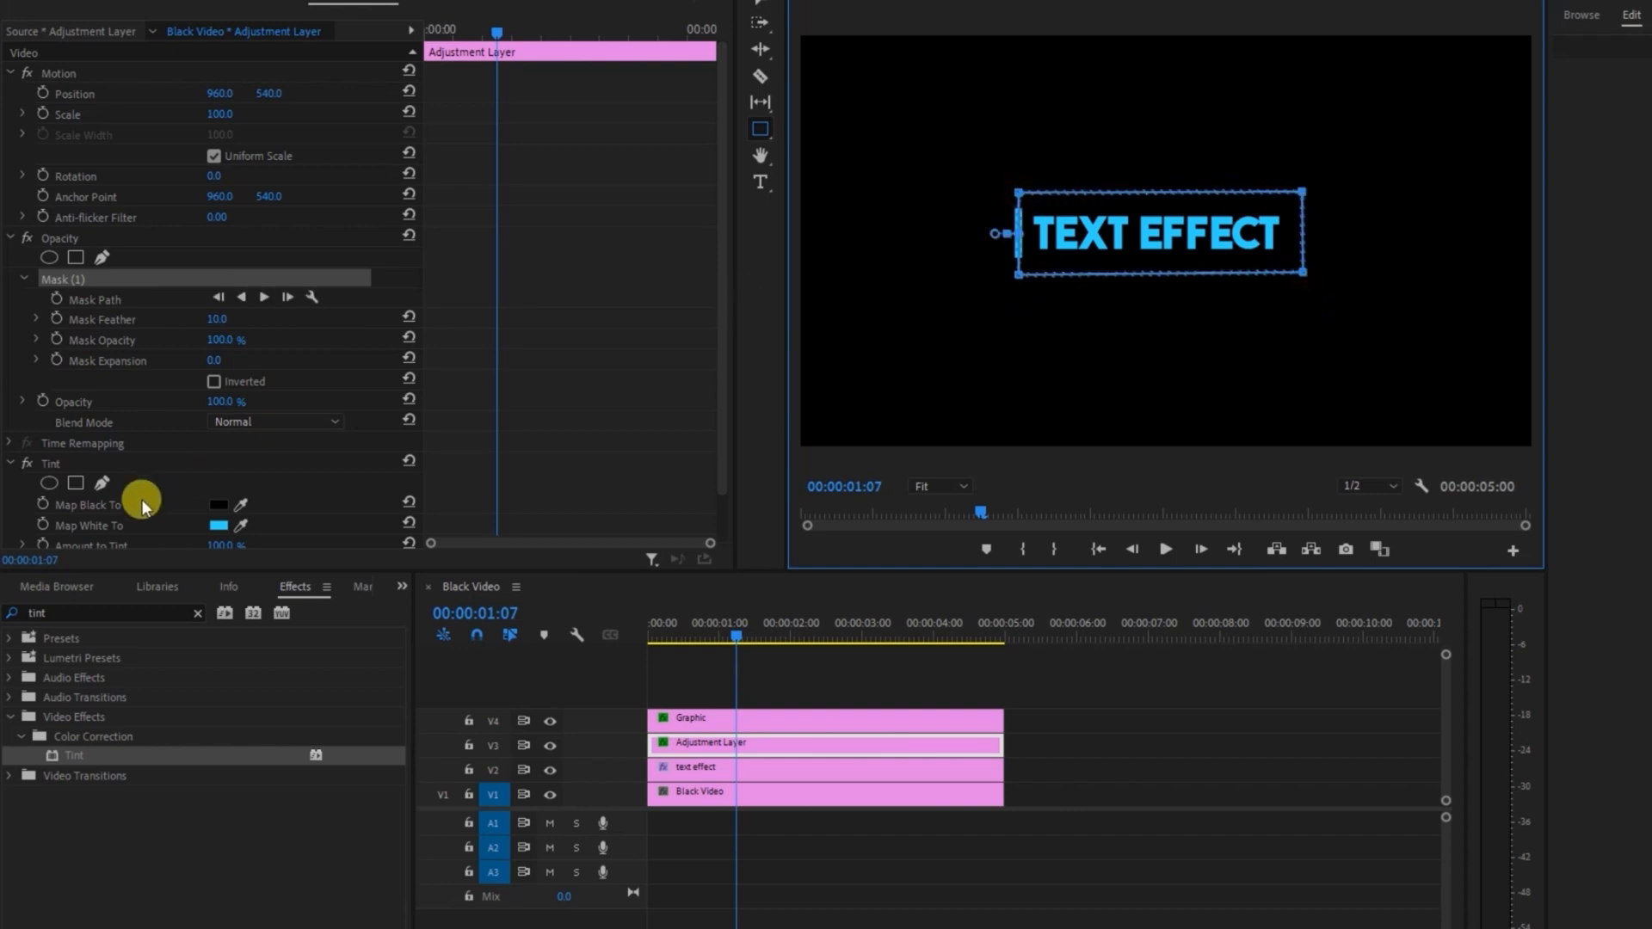
left_click_drag(220, 324, 207, 324)
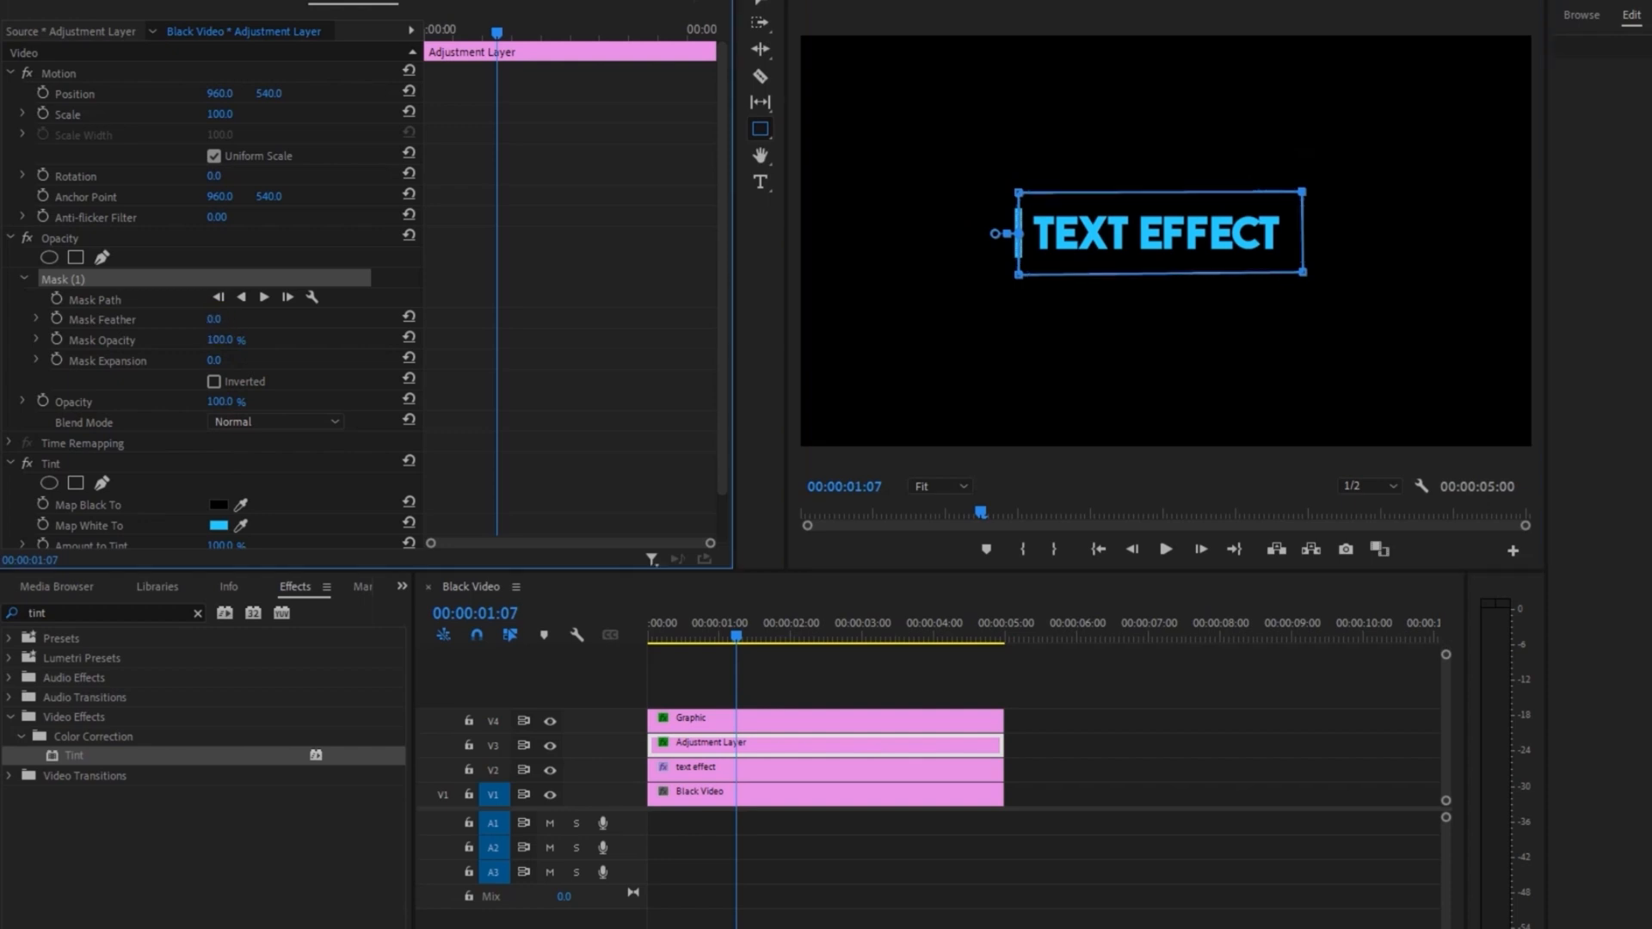
Turn on Mask Path keyframing, shift that keyframe later, and at 00:00:01:07 move the mask off the text so its edge meets the bar
left_click(56, 299)
left_click(497, 299)
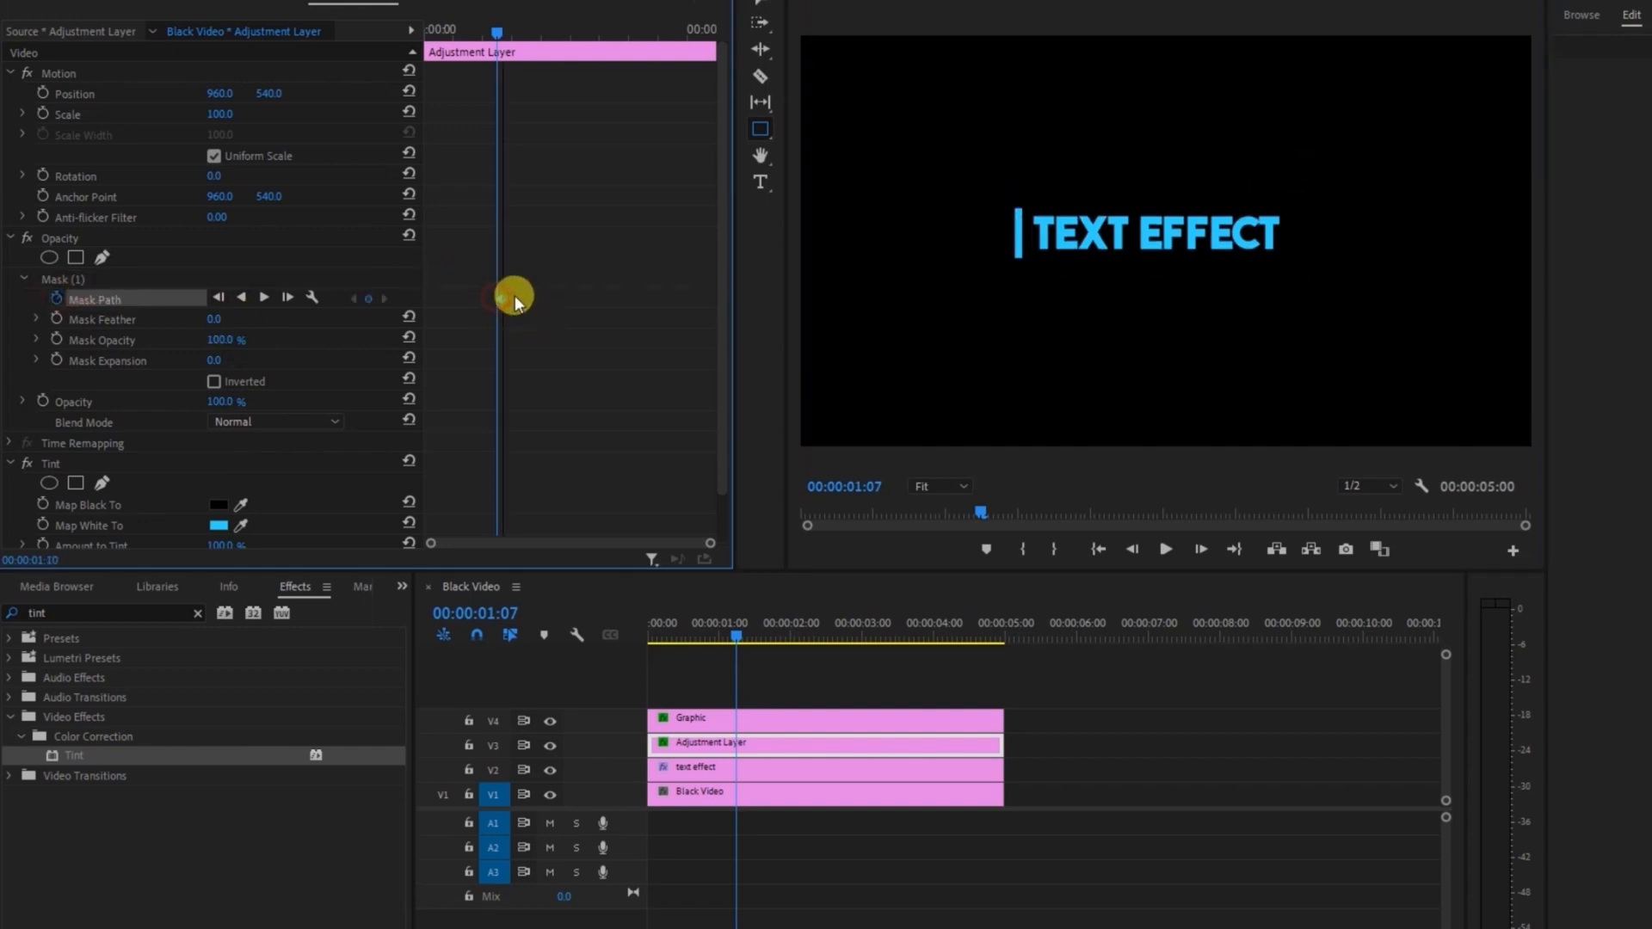
left_click_drag(571, 296, 587, 296)
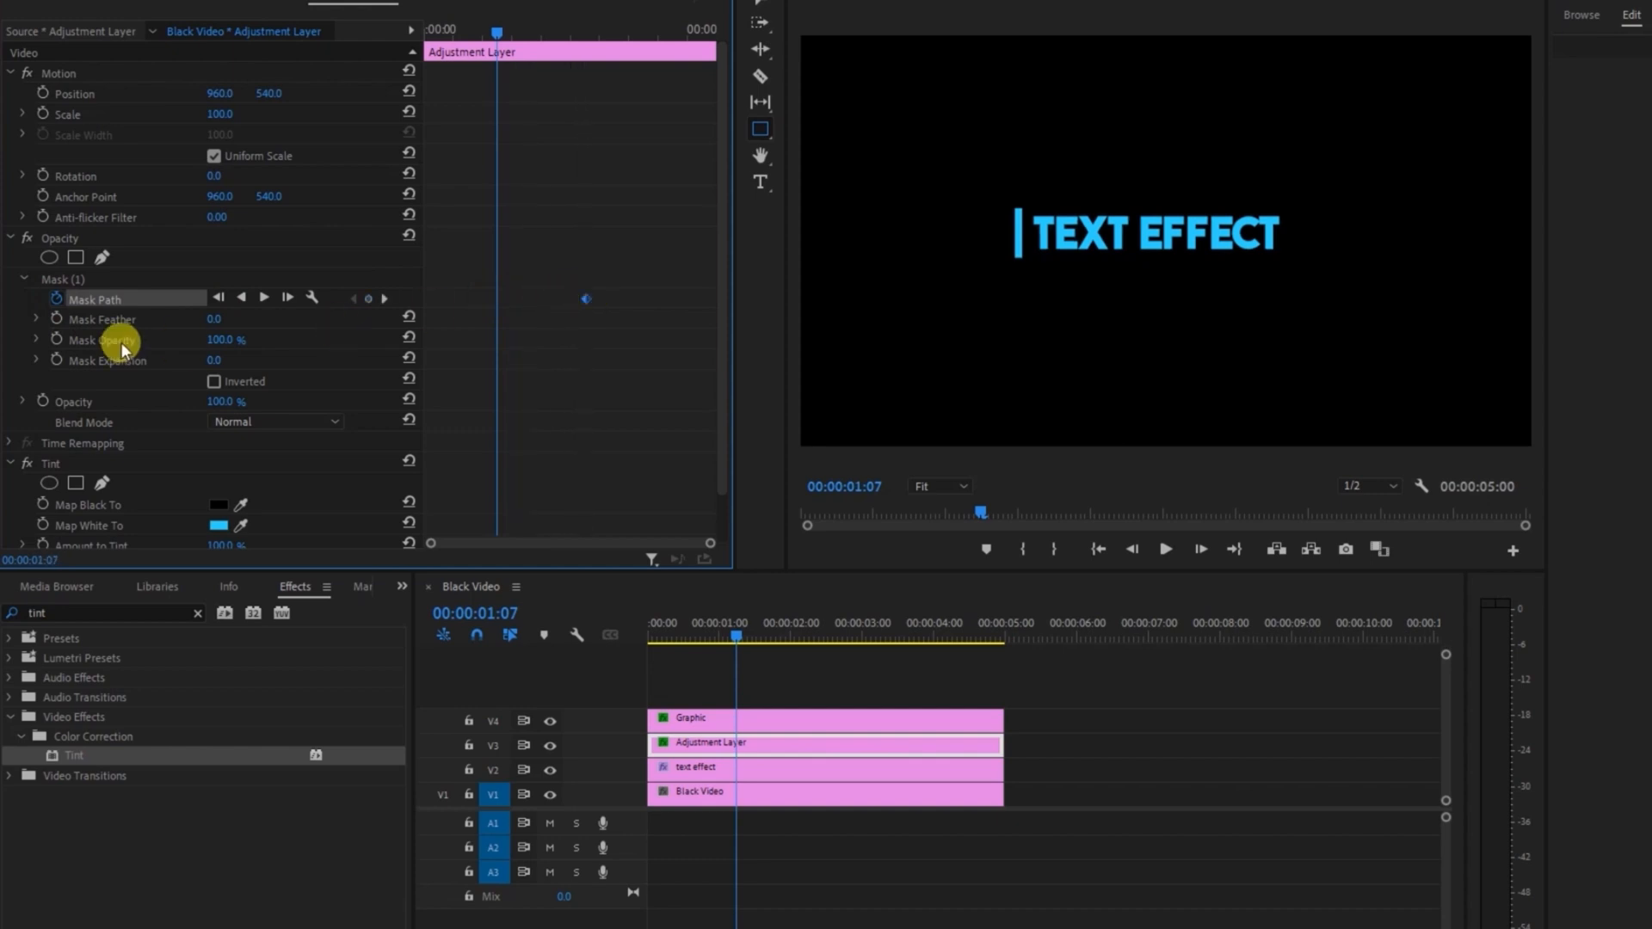
left_click(248, 279)
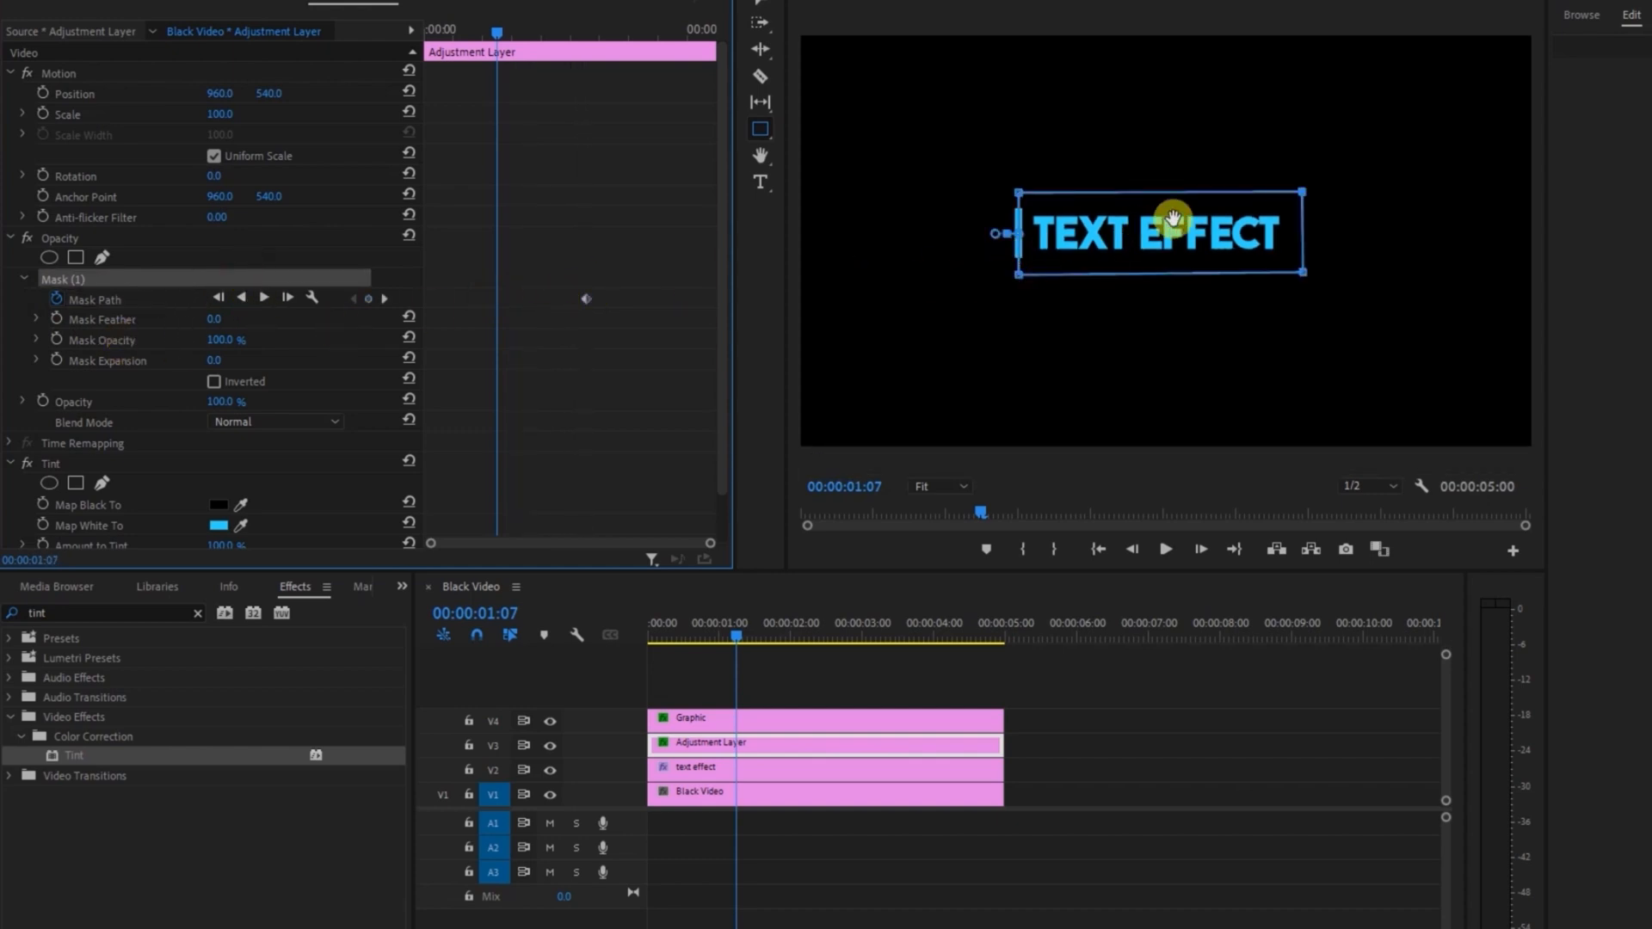
left_click_drag(1213, 224, 946, 211)
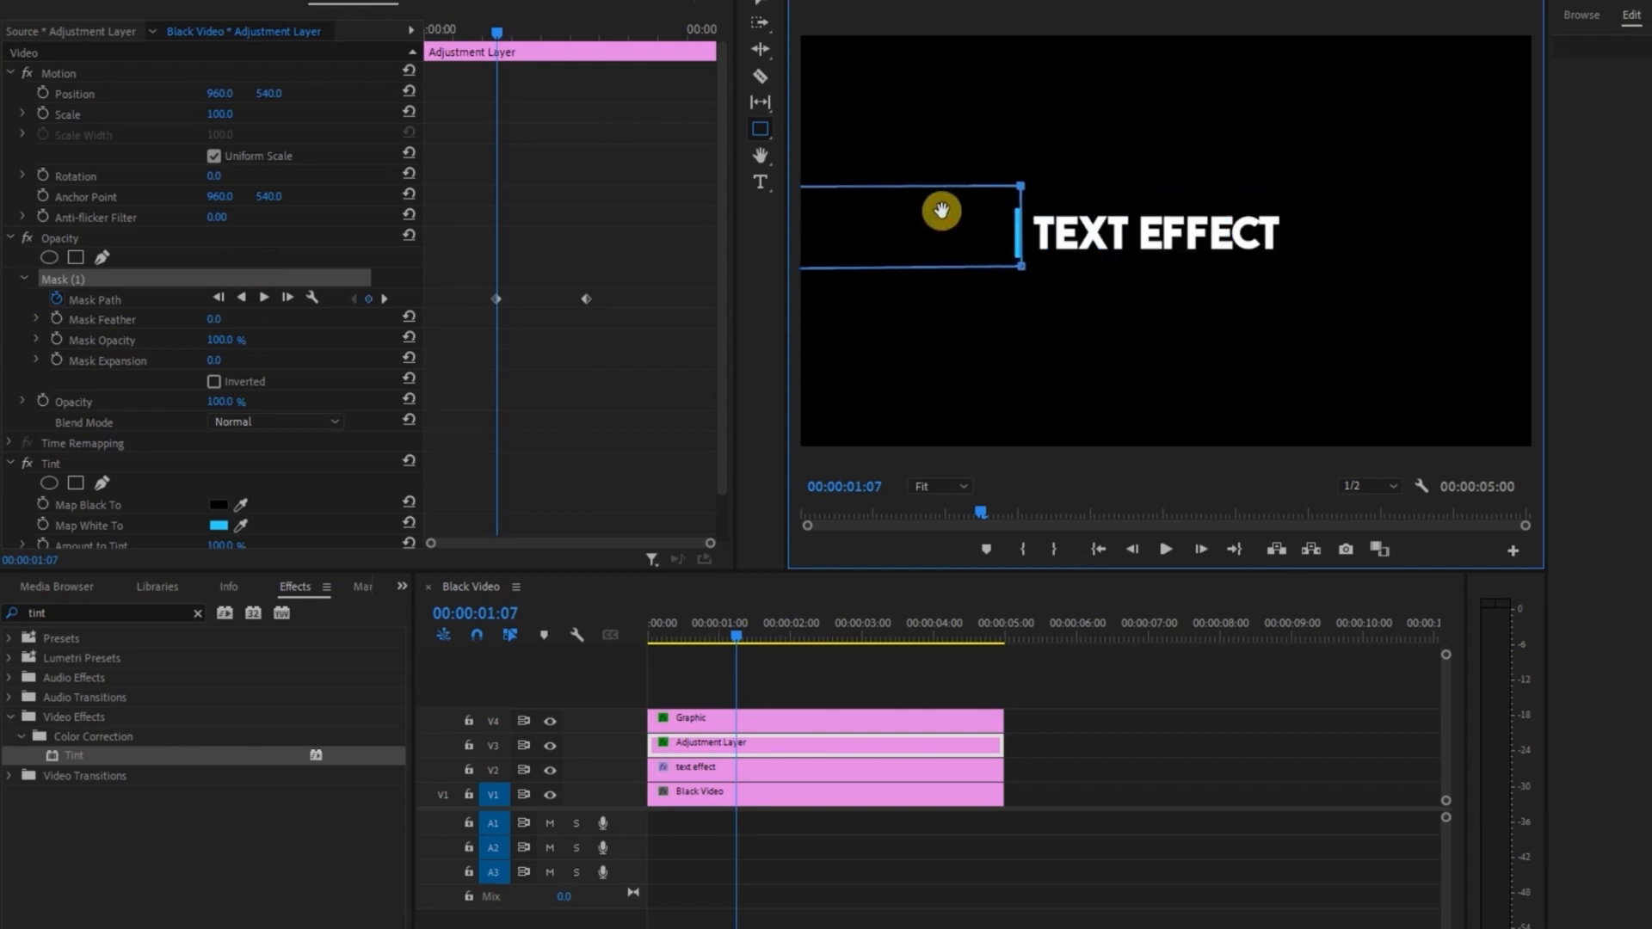
Move the adjustment layer's second Mask Path keyframe to 00:00:03:18, in line with the Graphic clip's second motion keyframe
left_click(783, 719)
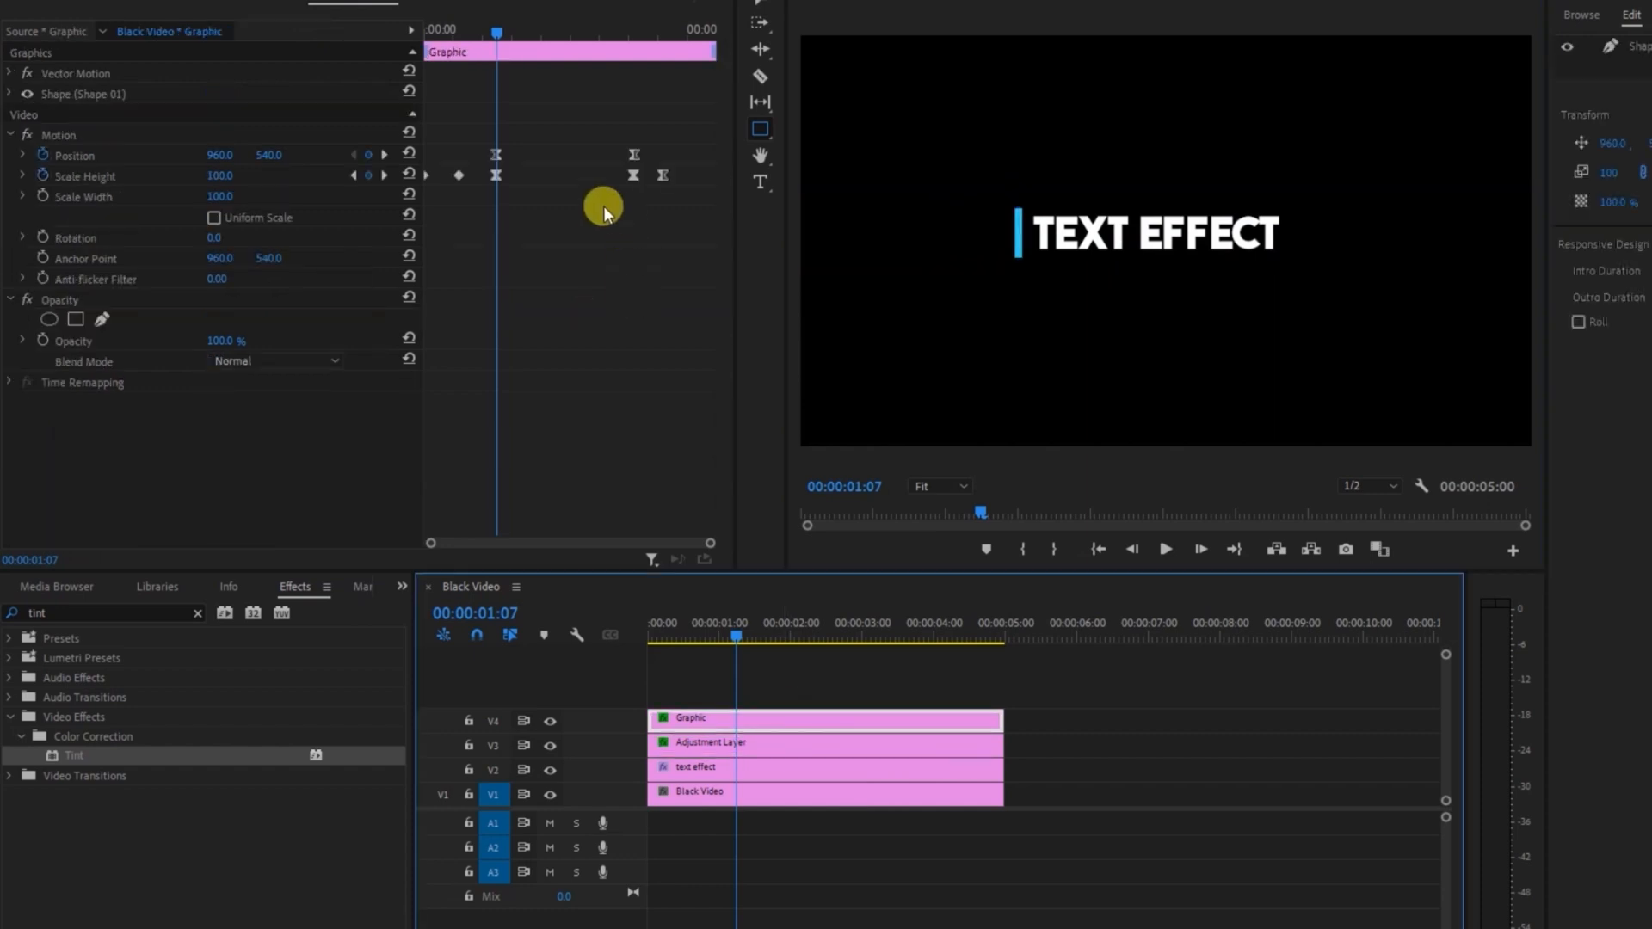
left_click(383, 176)
left_click(928, 752)
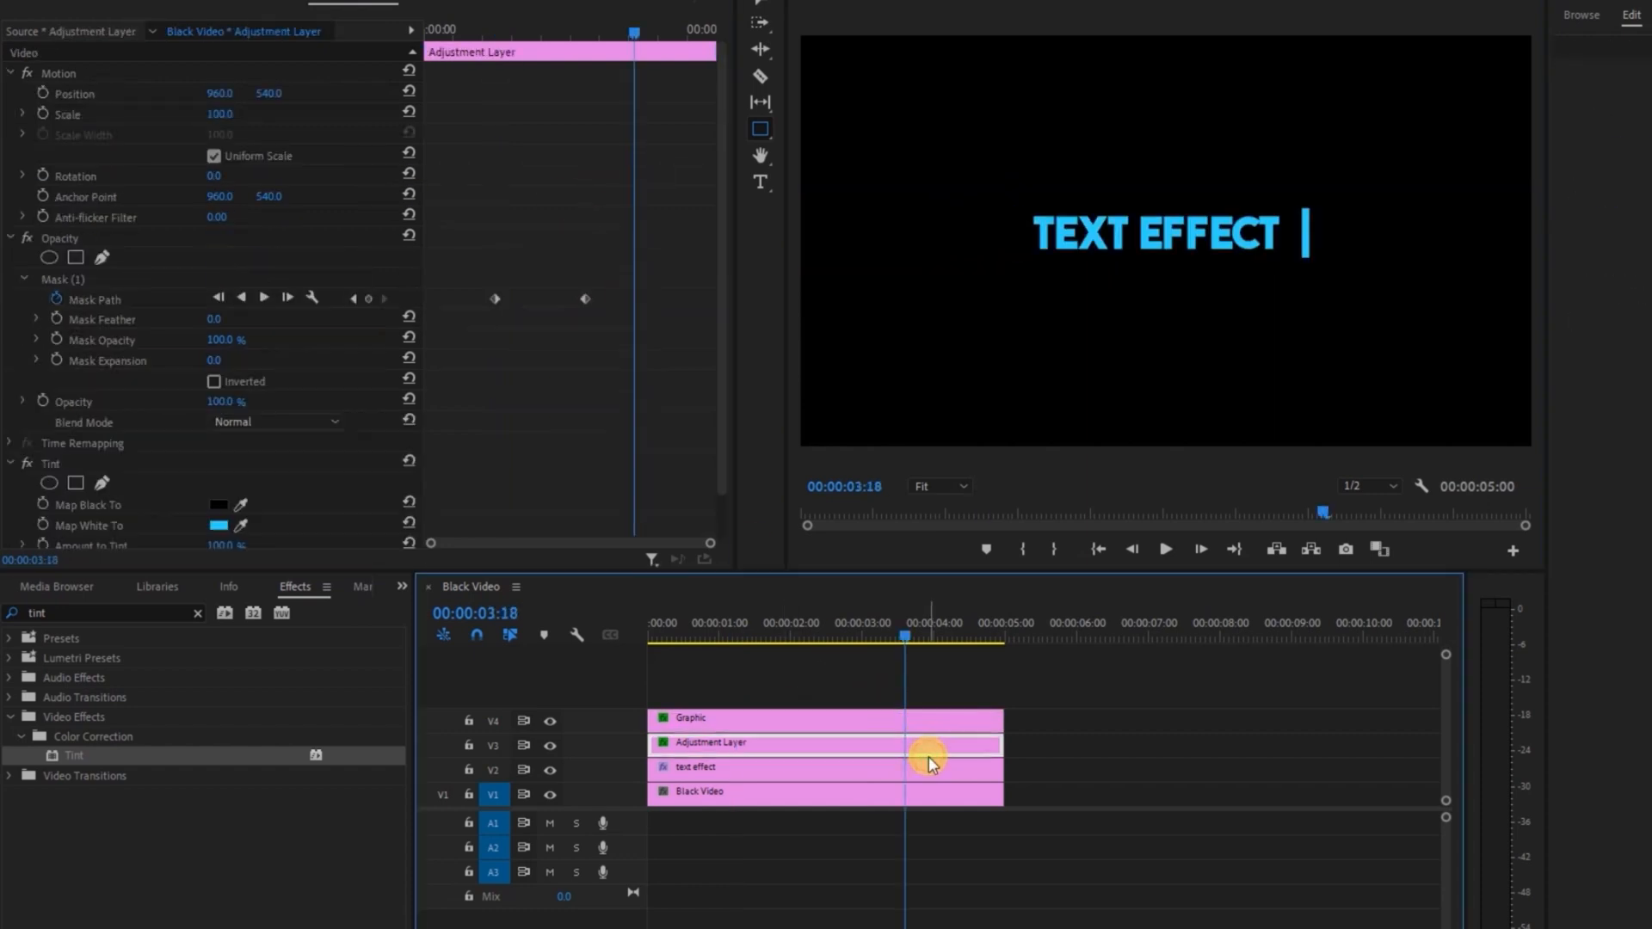
left_click(585, 297)
left_click_drag(606, 296, 633, 292)
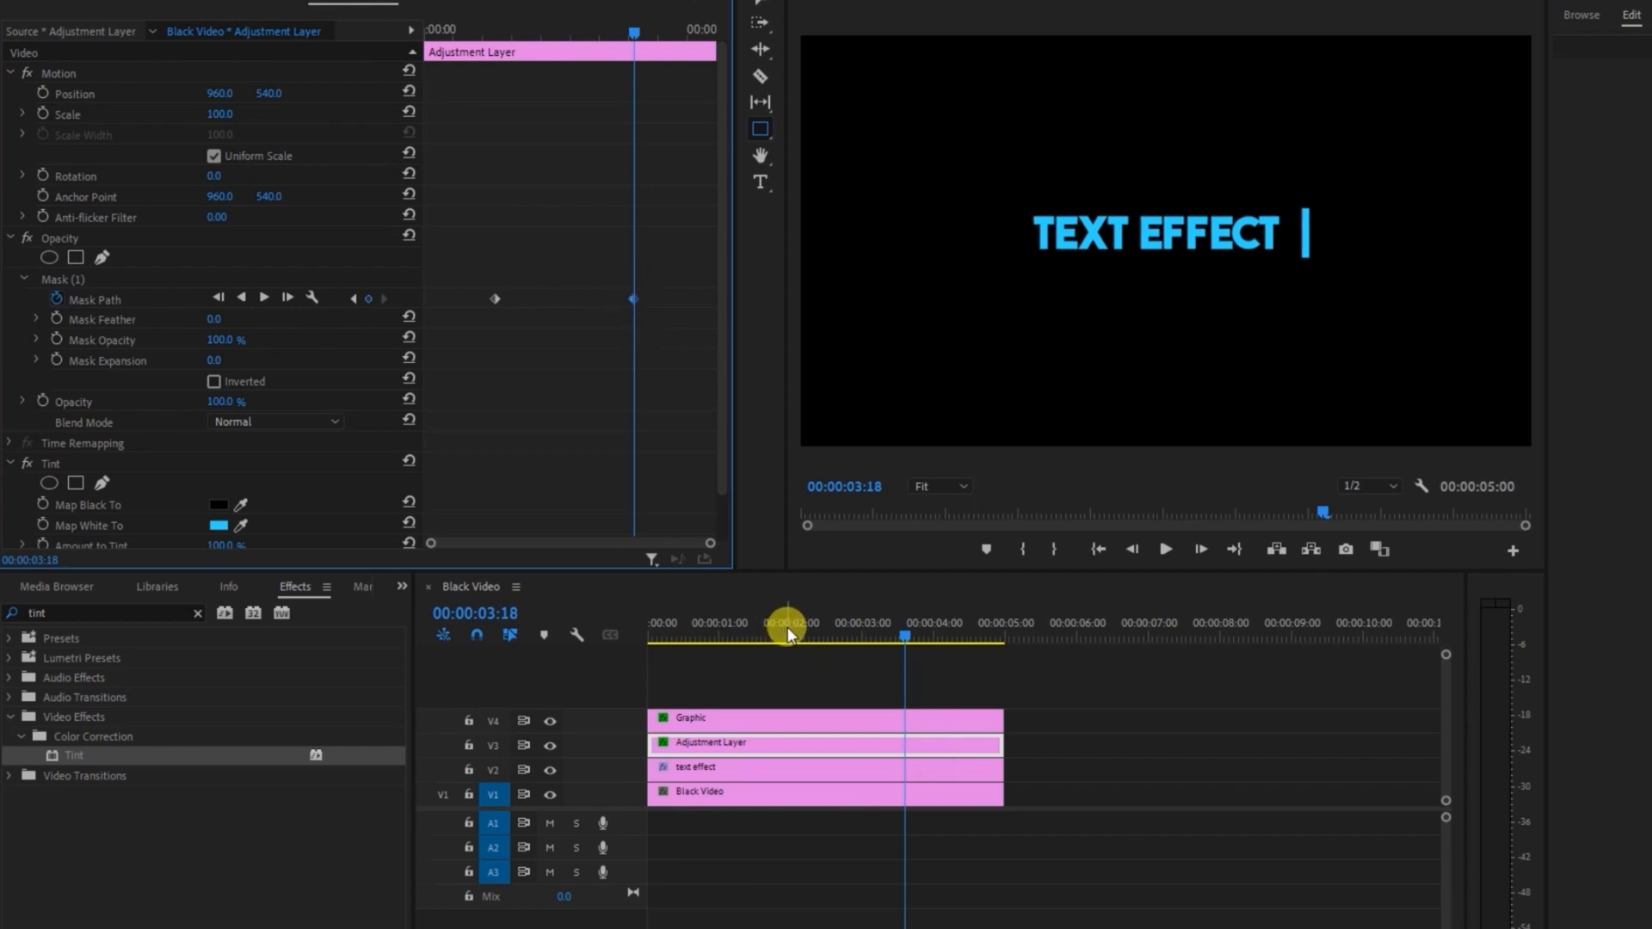
Play the title from the start to check how the color change follows the bar
left_click_drag(787, 627, 607, 628)
key("space")
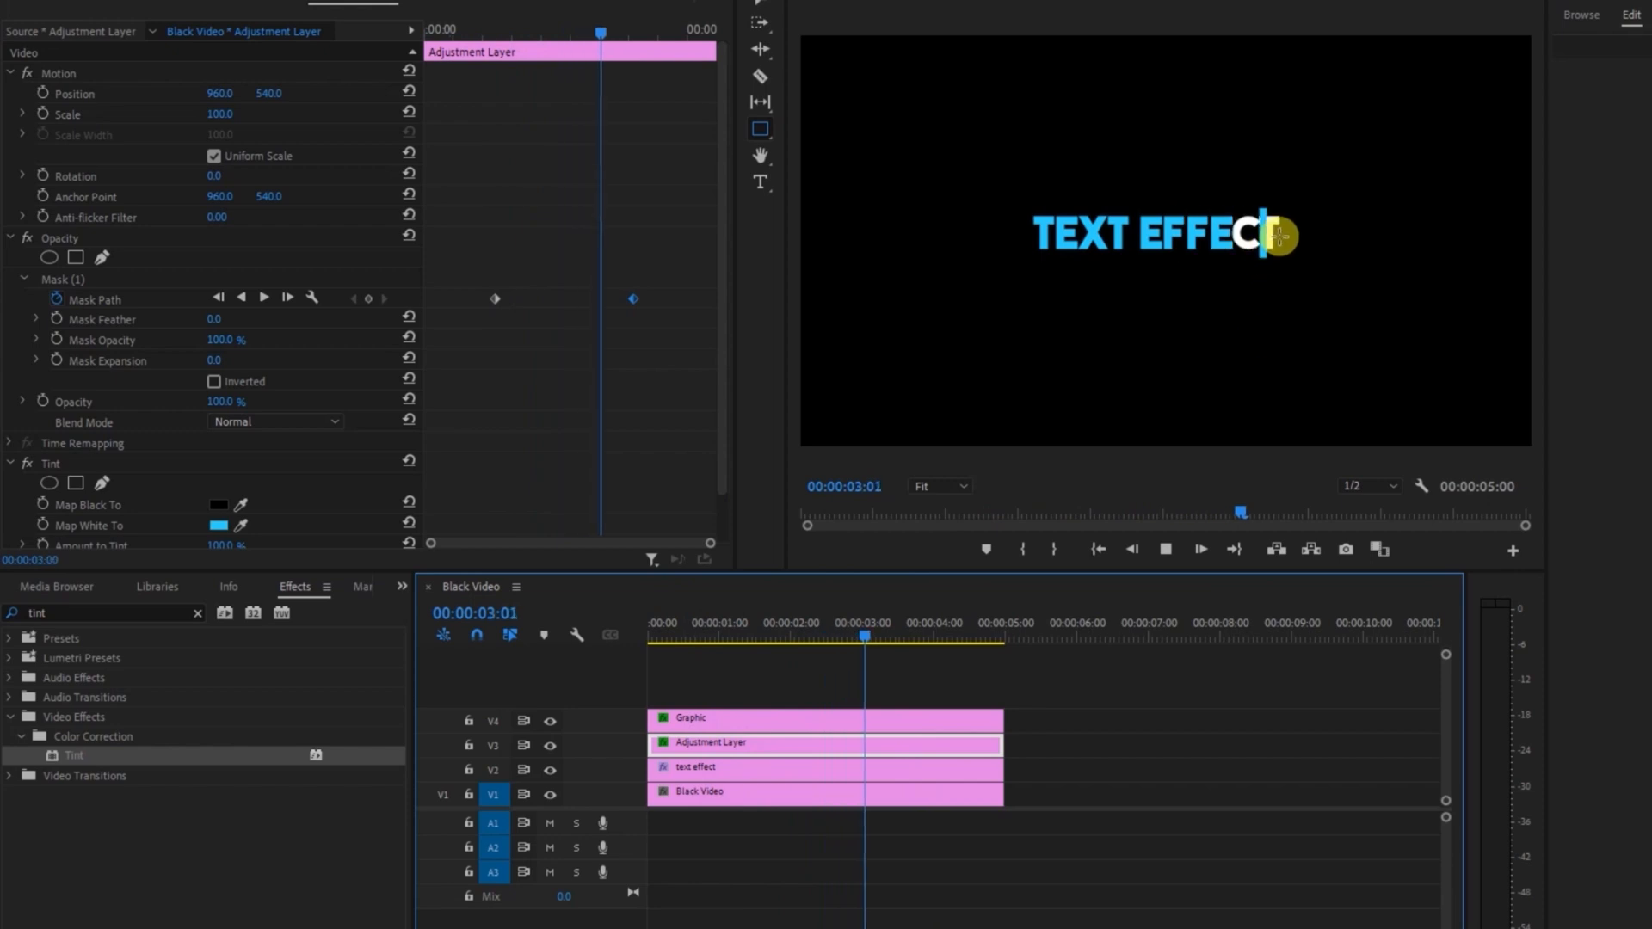
key("space")
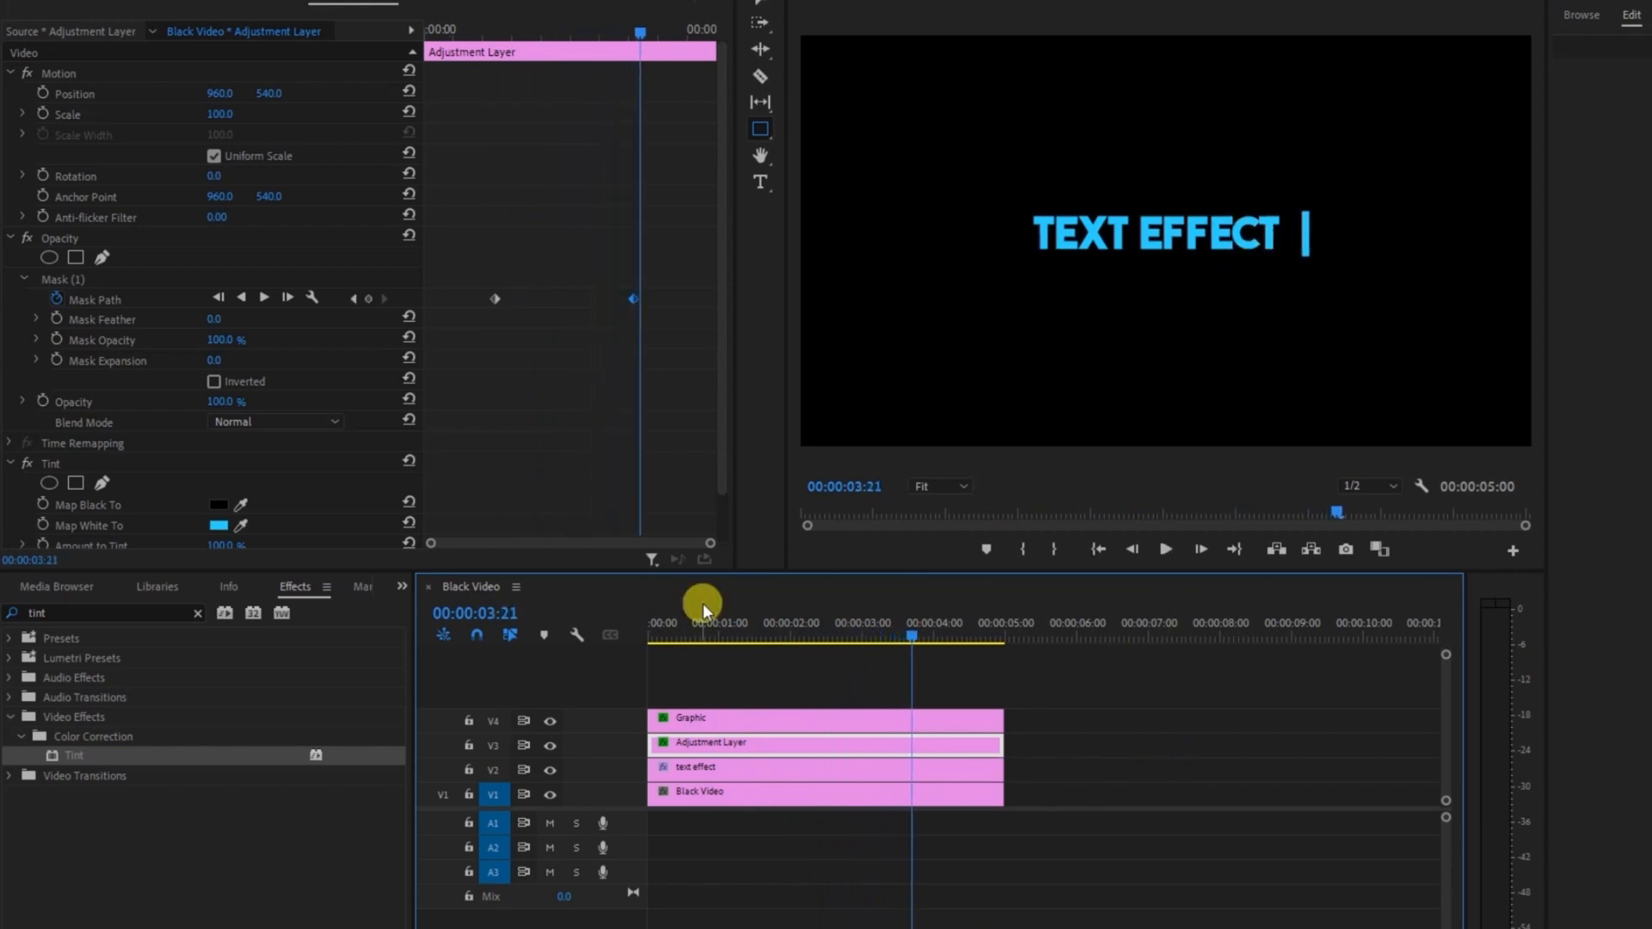
Return to the first Mask Path keyframe at 00:00:01:07 and enlarge the Program monitor
left_click(350, 299)
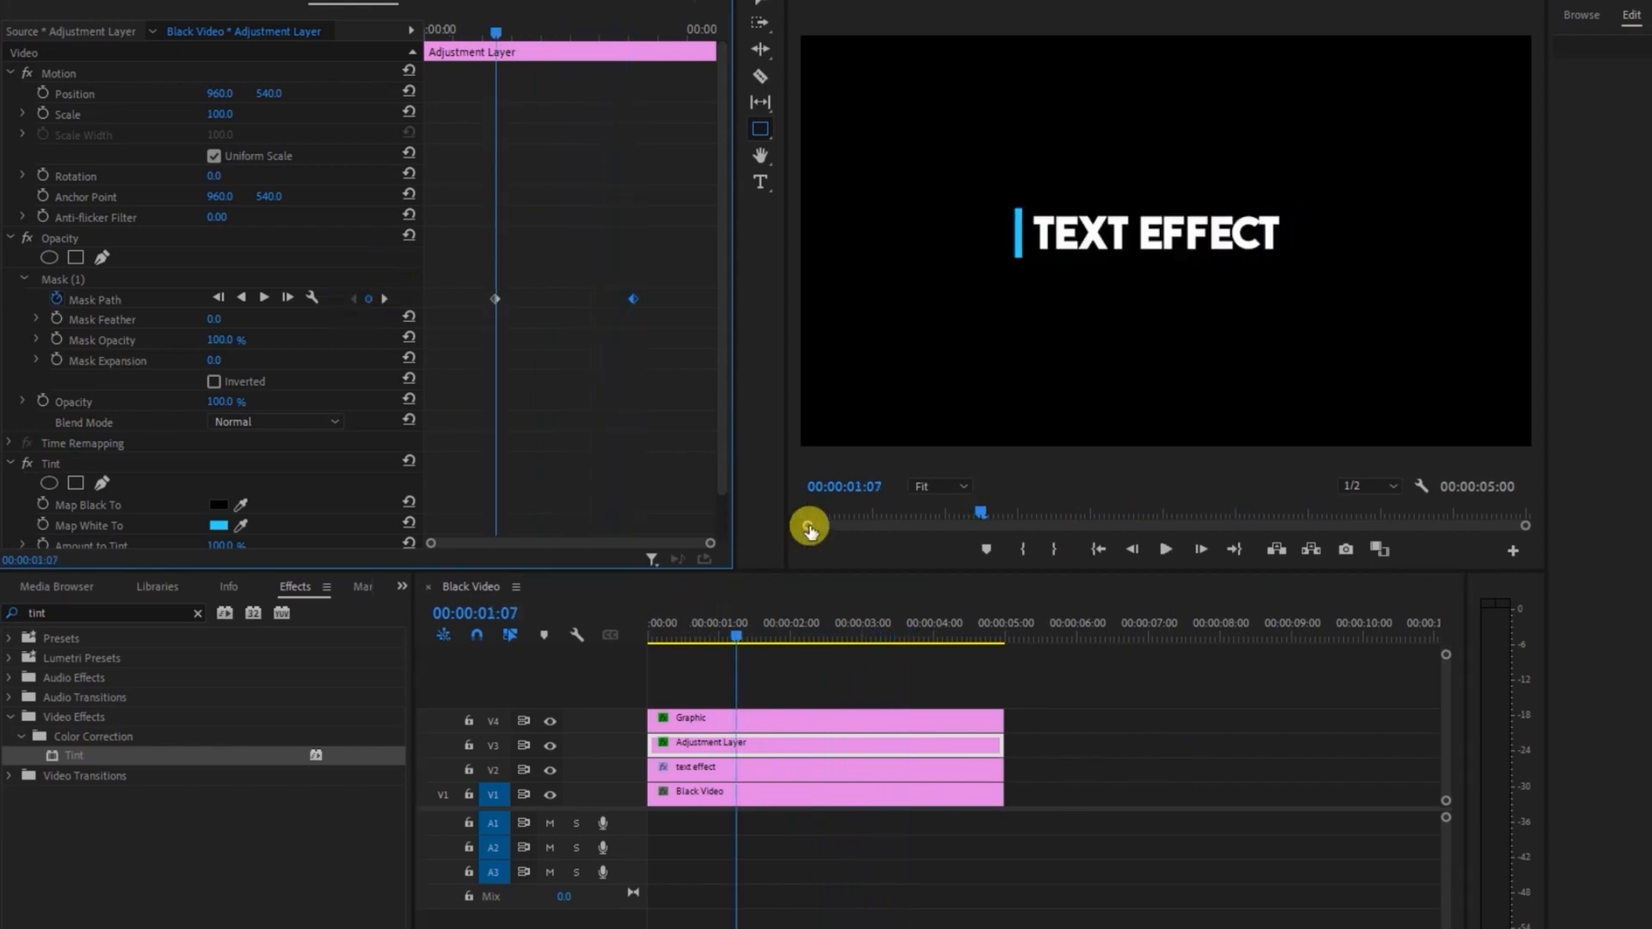
left_click(816, 564)
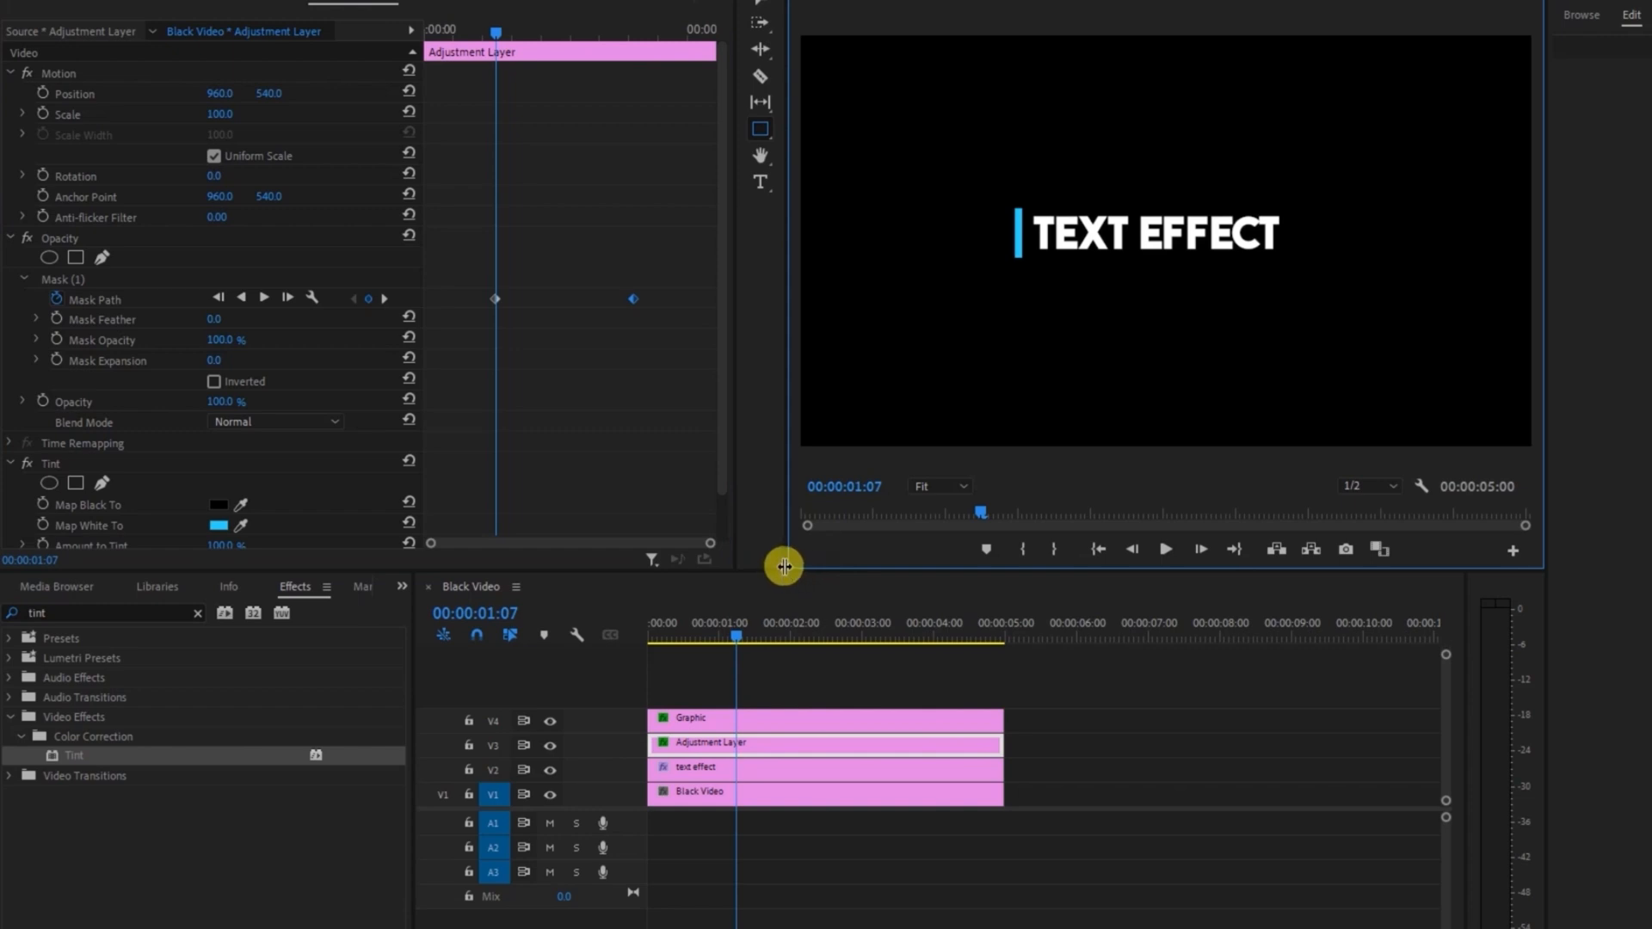
left_click_drag(783, 566, 723, 619)
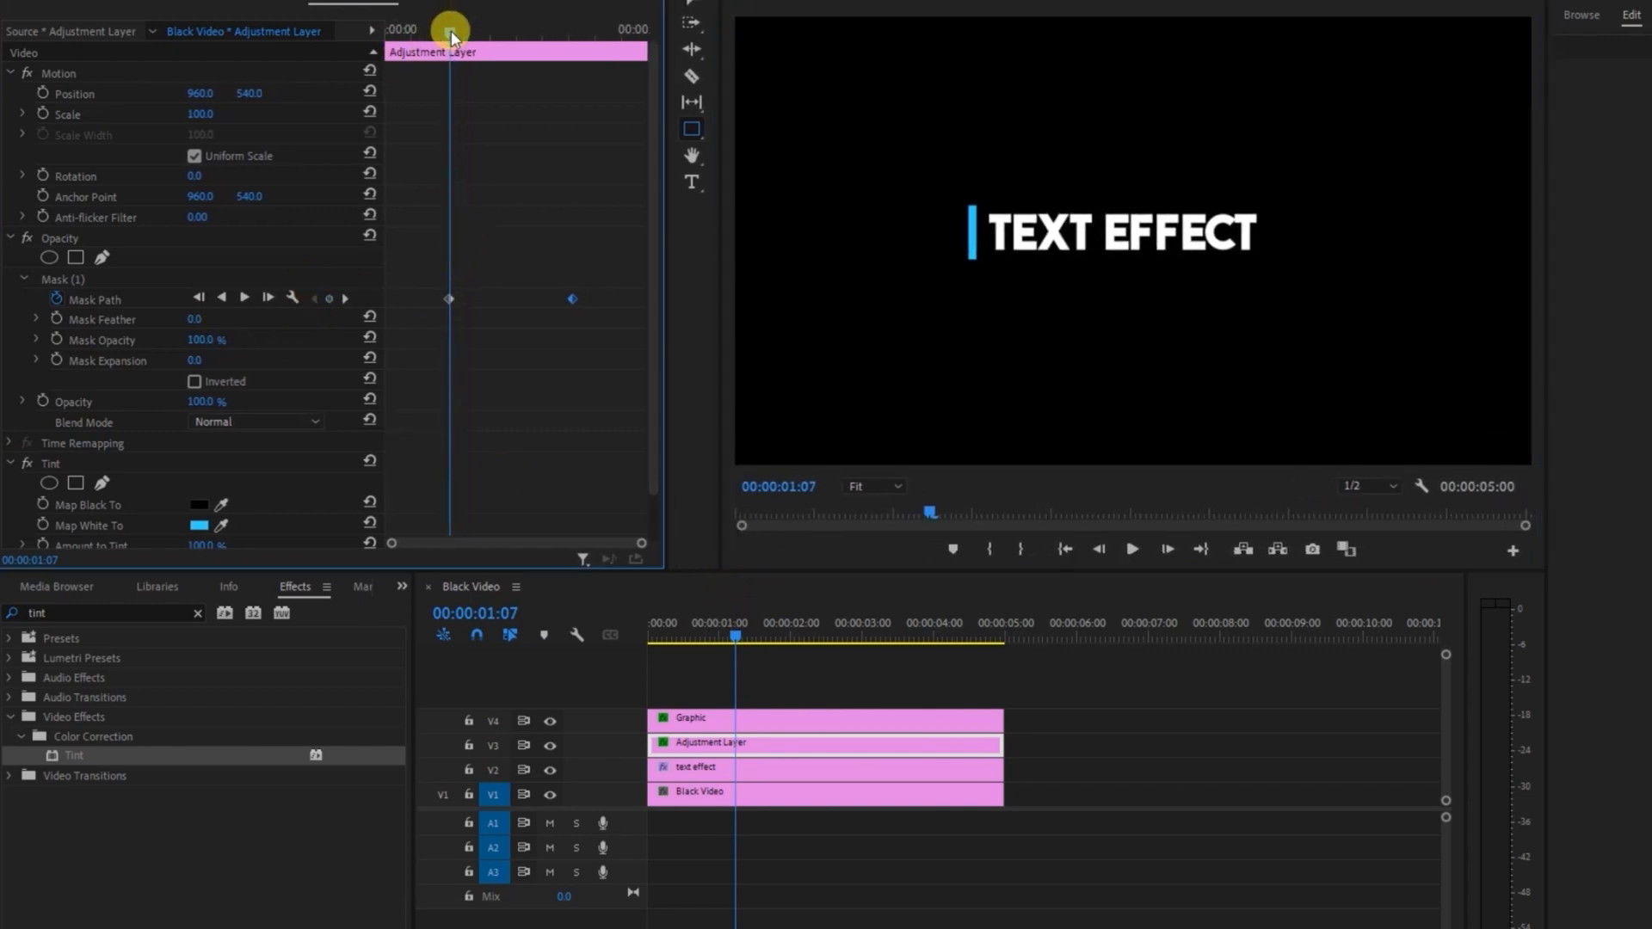
Keyframe the mask in small time increments from 00:00:01:11 to 00:00:01:17, aligning its leading edge with the bar each time
left_click_drag(451, 31, 457, 31)
left_click(293, 280)
left_click_drag(885, 239, 875, 240)
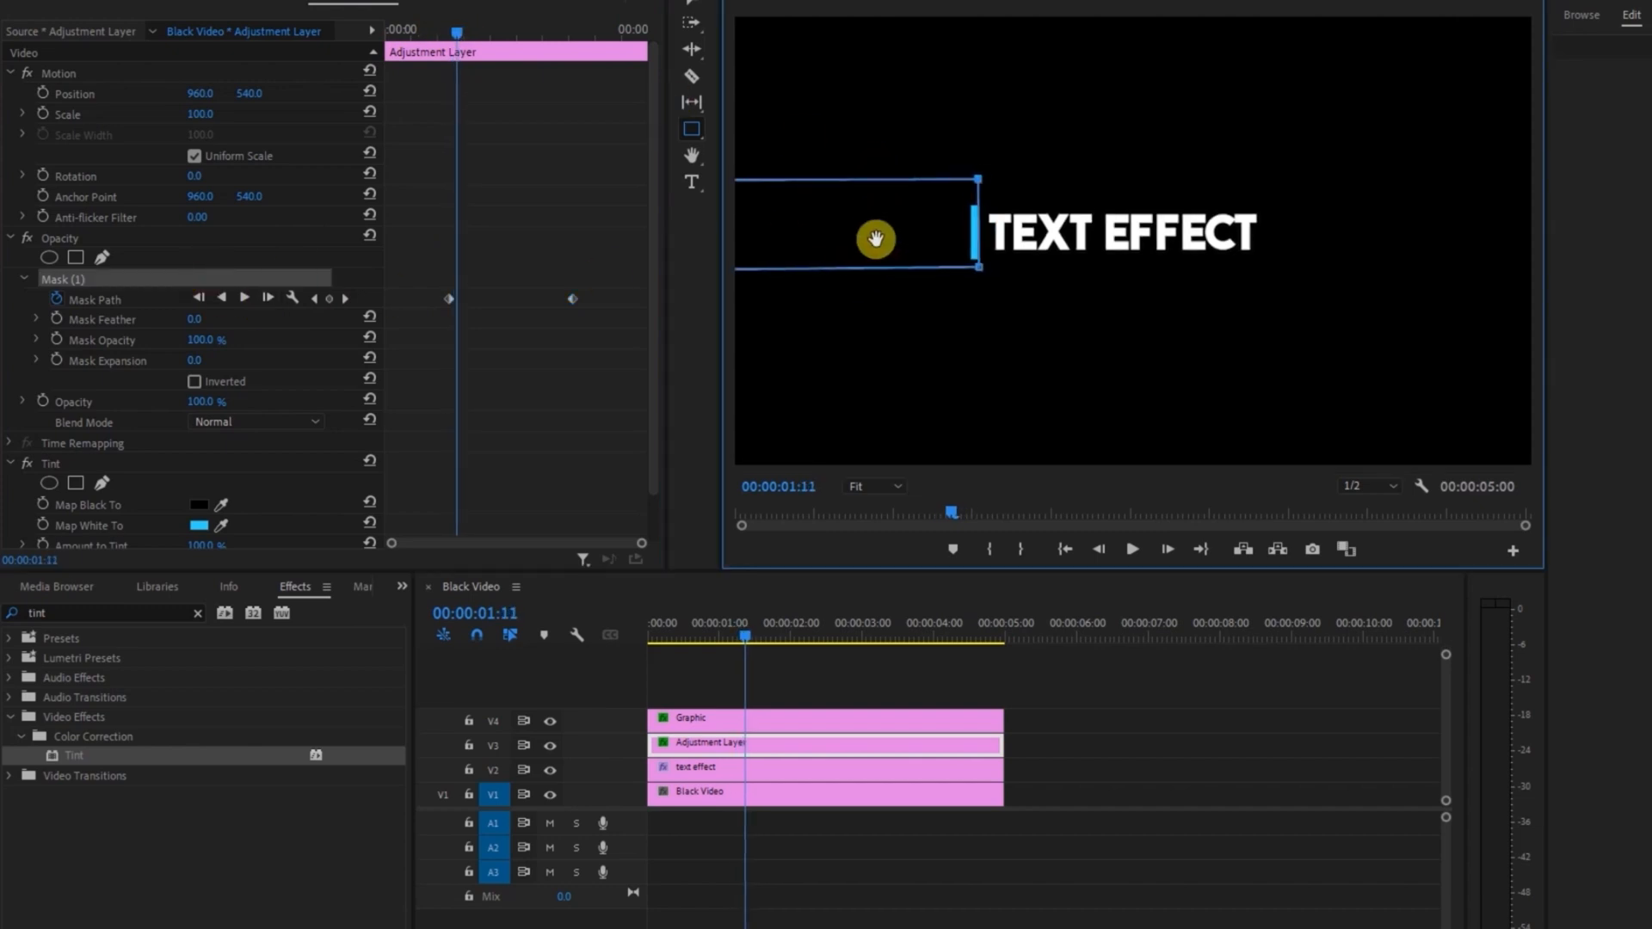
left_click_drag(457, 32, 460, 33)
left_click_drag(898, 242, 888, 240)
left_click_drag(460, 31, 464, 31)
left_click_drag(929, 242, 923, 242)
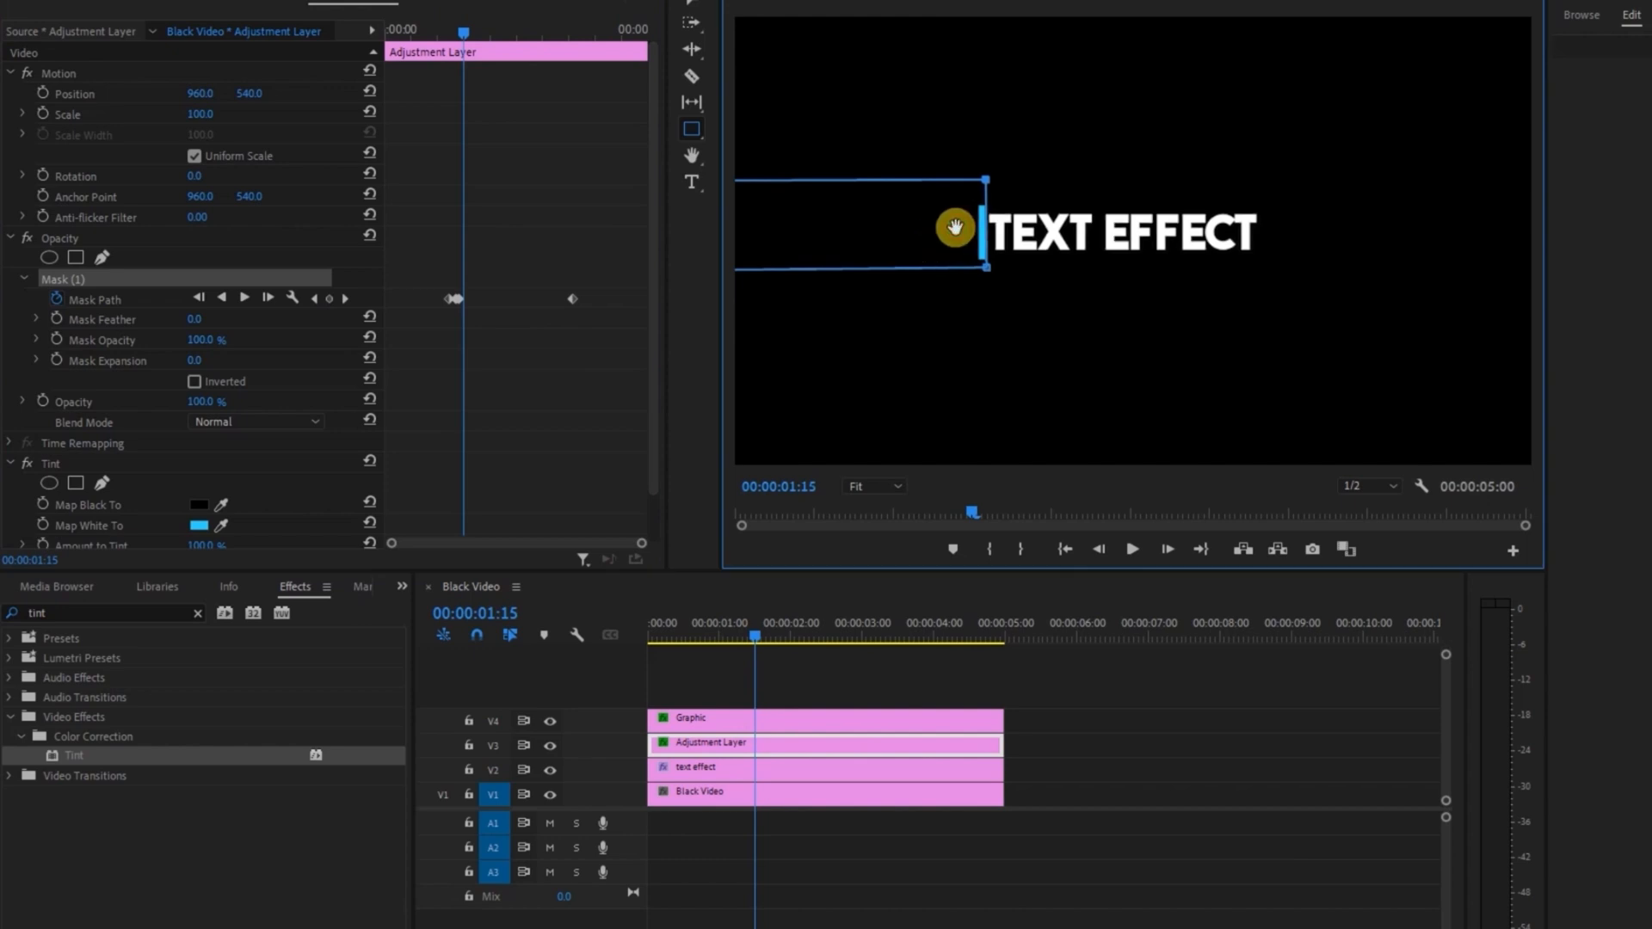
left_click_drag(464, 33, 465, 33)
left_click_drag(906, 243, 900, 243)
left_click_drag(464, 32, 467, 32)
left_click_drag(901, 230, 895, 229)
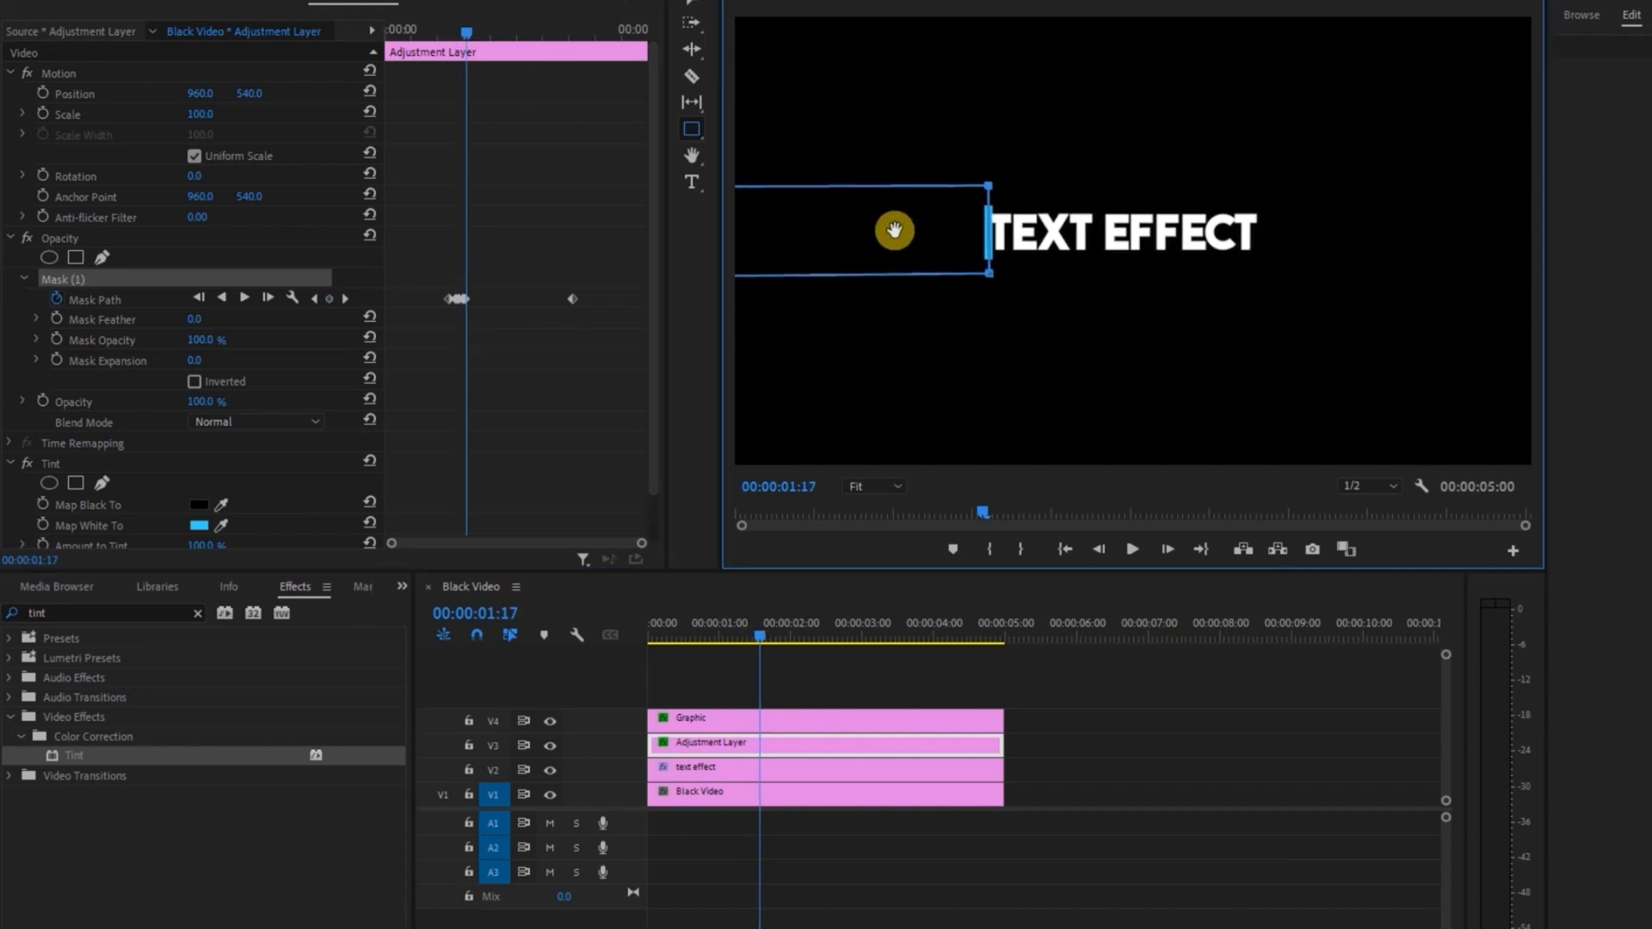
Continue keyframing the mask's leading edge along the bar up to 00:00:01:25, across the first T of the title
left_click_drag(465, 33, 468, 33)
left_click_drag(929, 257, 926, 256)
left_click_drag(468, 33, 471, 33)
left_click_drag(919, 228, 926, 235)
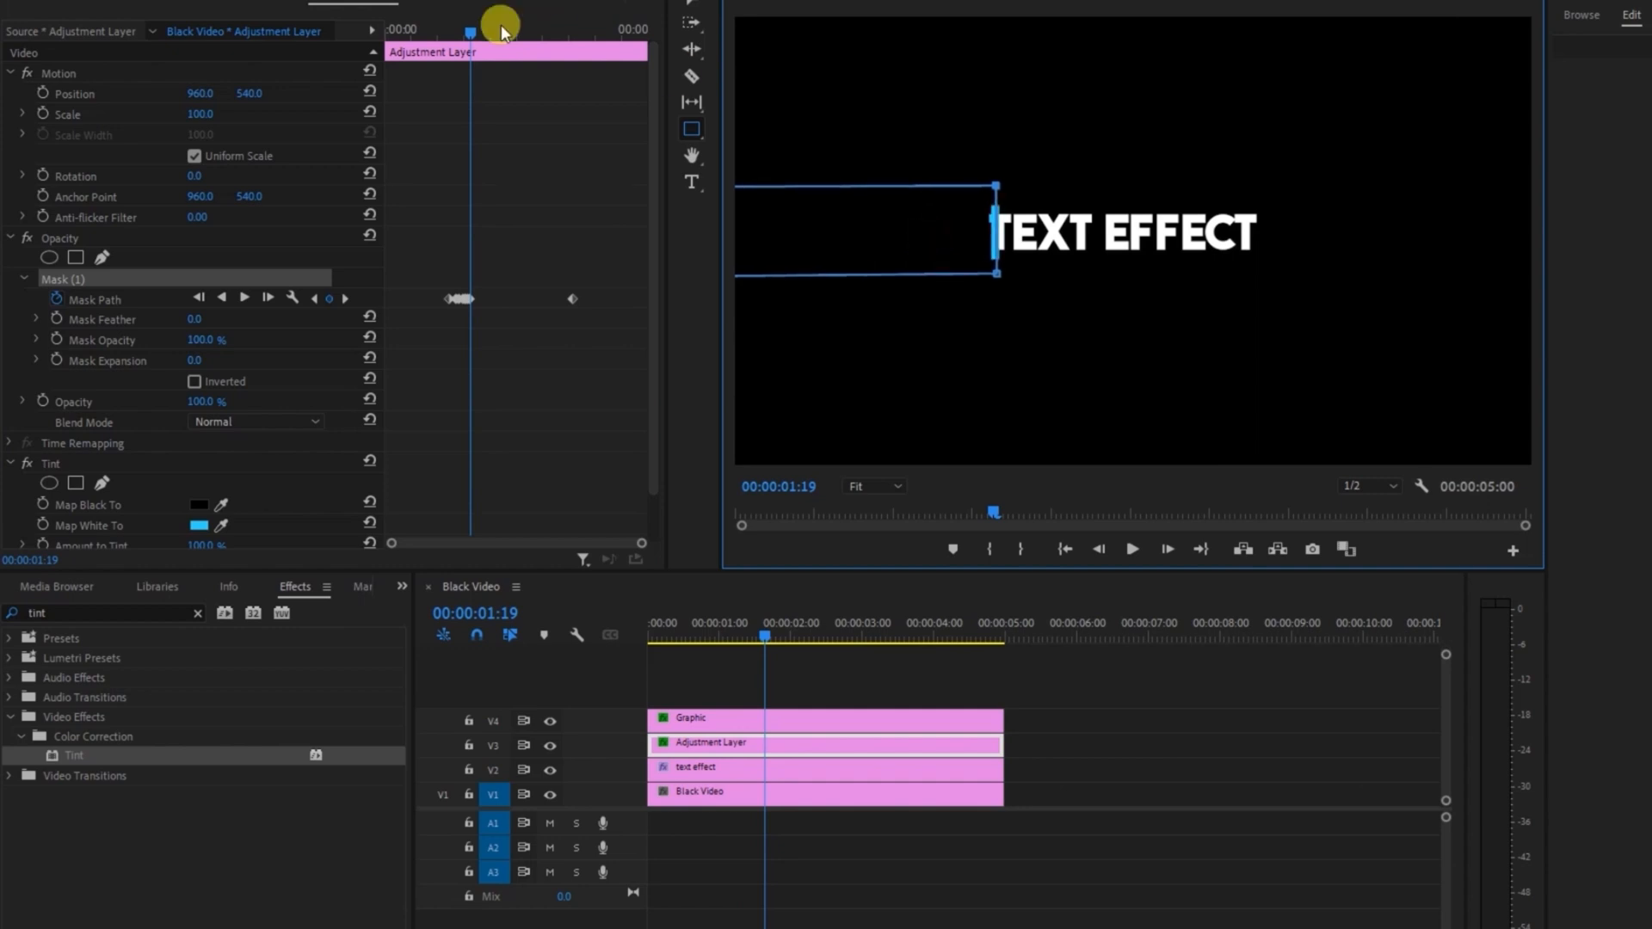
left_click_drag(471, 32, 472, 32)
left_click_drag(899, 247, 895, 247)
left_click_drag(472, 32, 474, 33)
left_click_drag(976, 265, 974, 264)
left_click_drag(475, 32, 481, 31)
left_click_drag(913, 219, 910, 221)
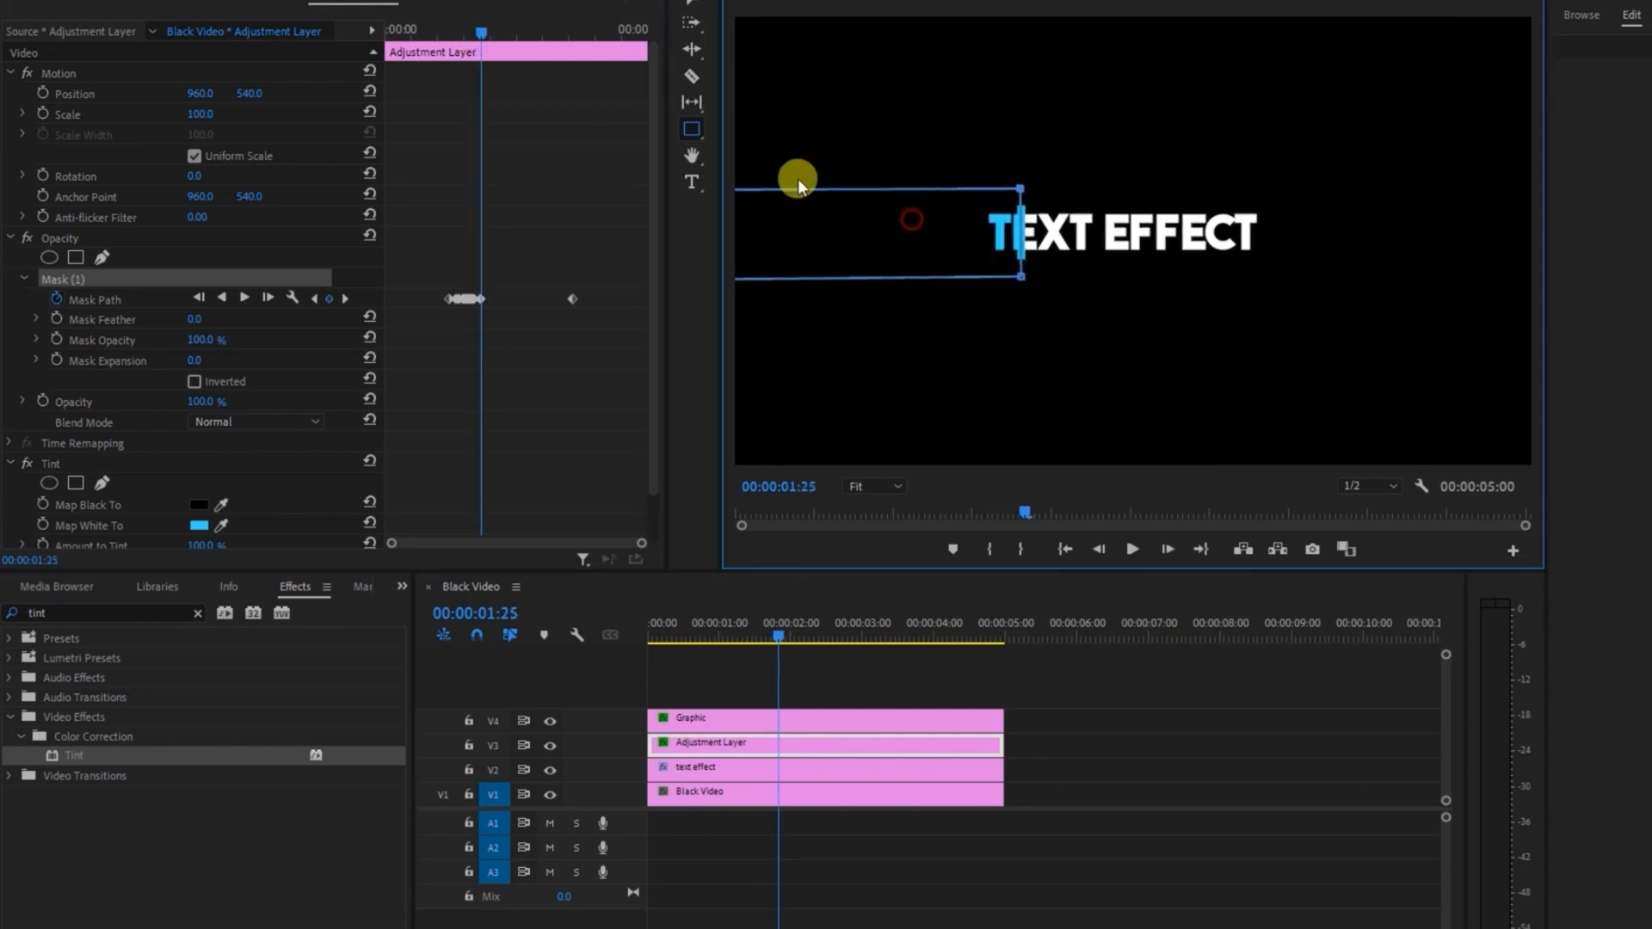
Add mask keyframes every few frames around 00:00:02:00, keeping the leading edge on the bar across the first E and X
left_click(482, 32)
key("Right")
key("Right")
key("Right")
left_click_drag(1006, 241, 1028, 255)
left_click(487, 25)
key("Right")
key("Right")
key("Right")
key("Right")
left_click(492, 26)
key("Left")
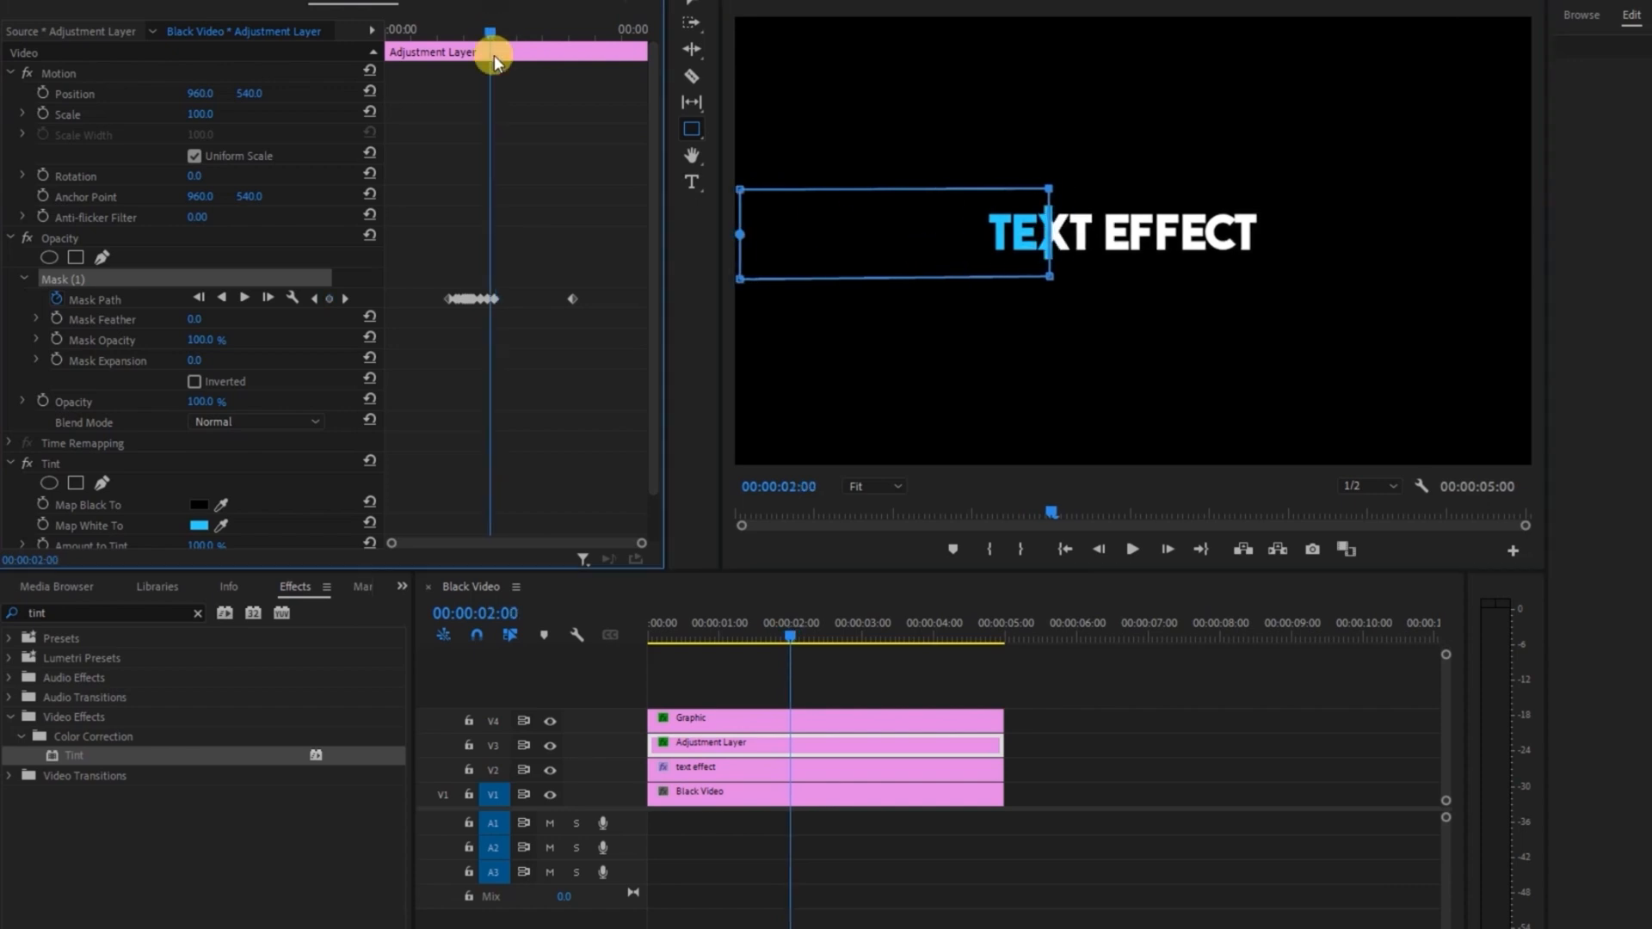
Realign the mask's leading edge with the bar at 00:00:02:06 and 00:00:02:09, at the end of the word TEXT
left_click(345, 300)
key("Right")
key("Right")
key("Right")
left_click_drag(903, 252, 908, 250)
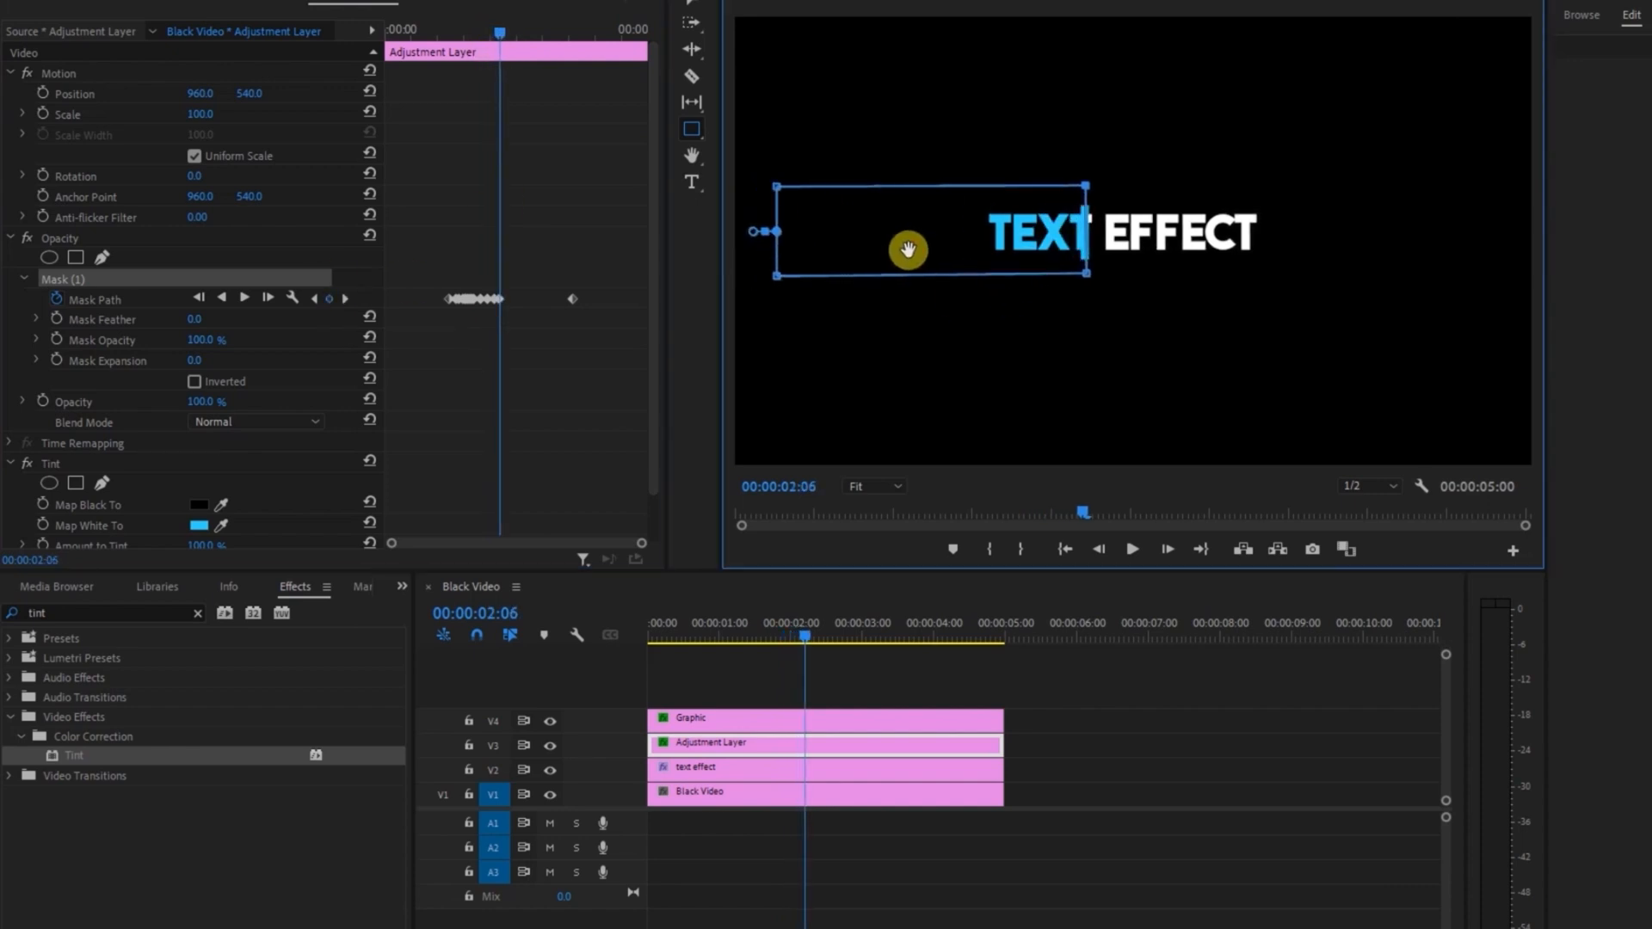
key("Right")
key("Right")
key("Right")
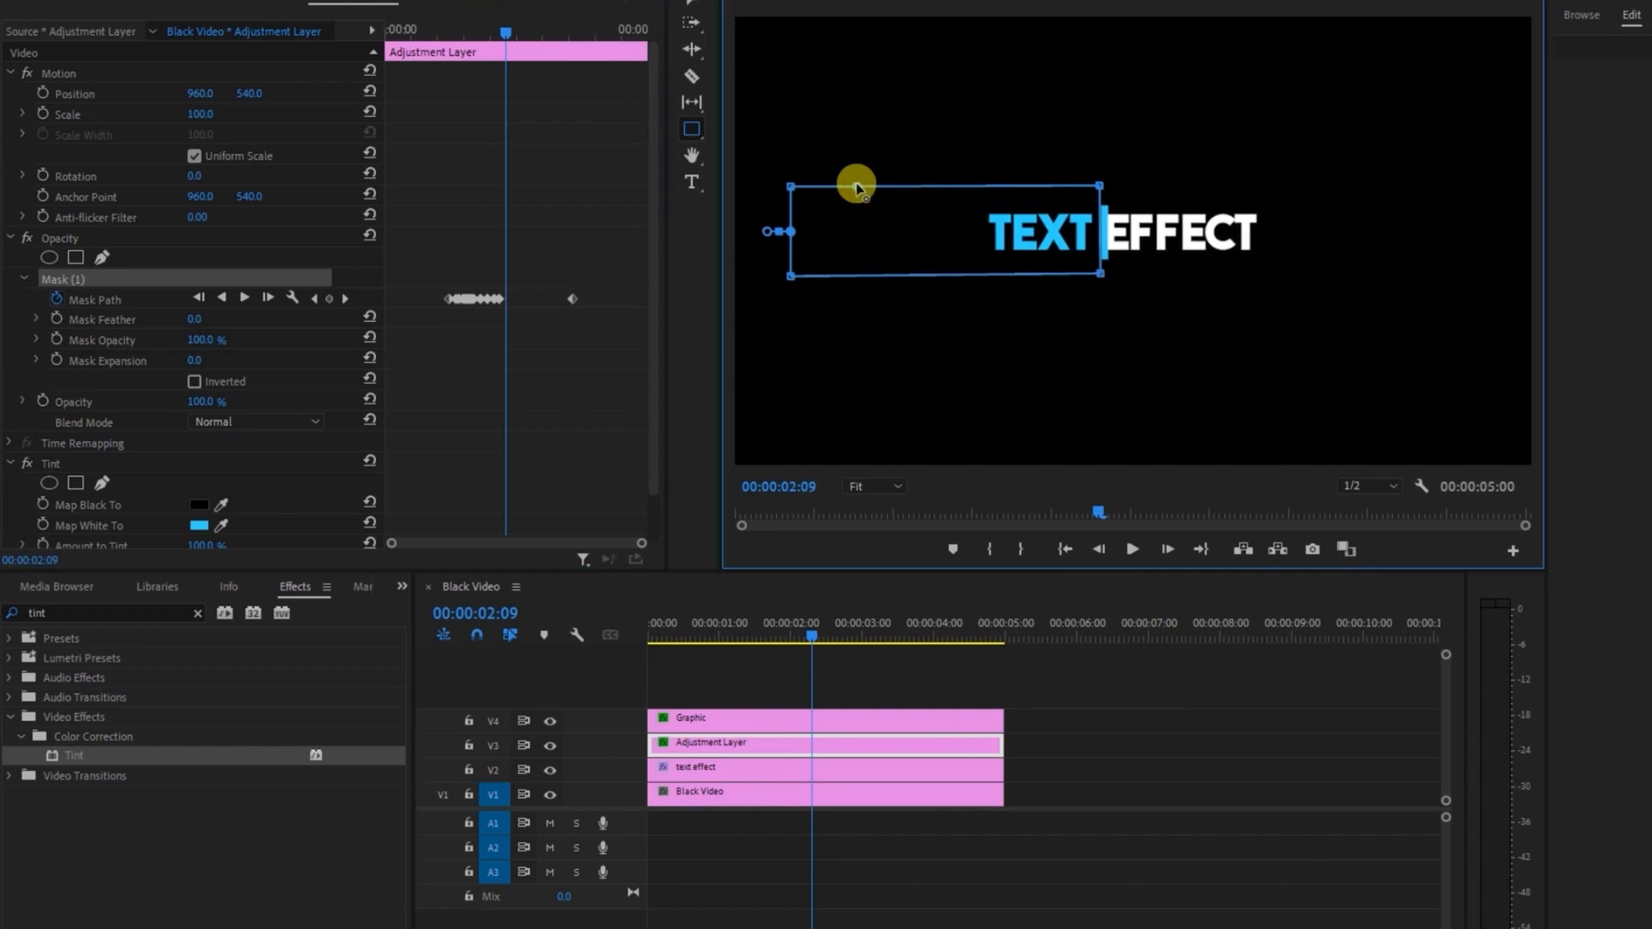
left_click_drag(1040, 230, 1047, 229)
Keyframe the mask from 00:00:02:12 to 00:00:02:16 so its edge tracks the bar over the first letters of EFFECT
left_click_drag(505, 33, 510, 32)
left_click_drag(948, 248, 955, 247)
left_click_drag(508, 32, 515, 32)
left_click_drag(1022, 255, 1032, 255)
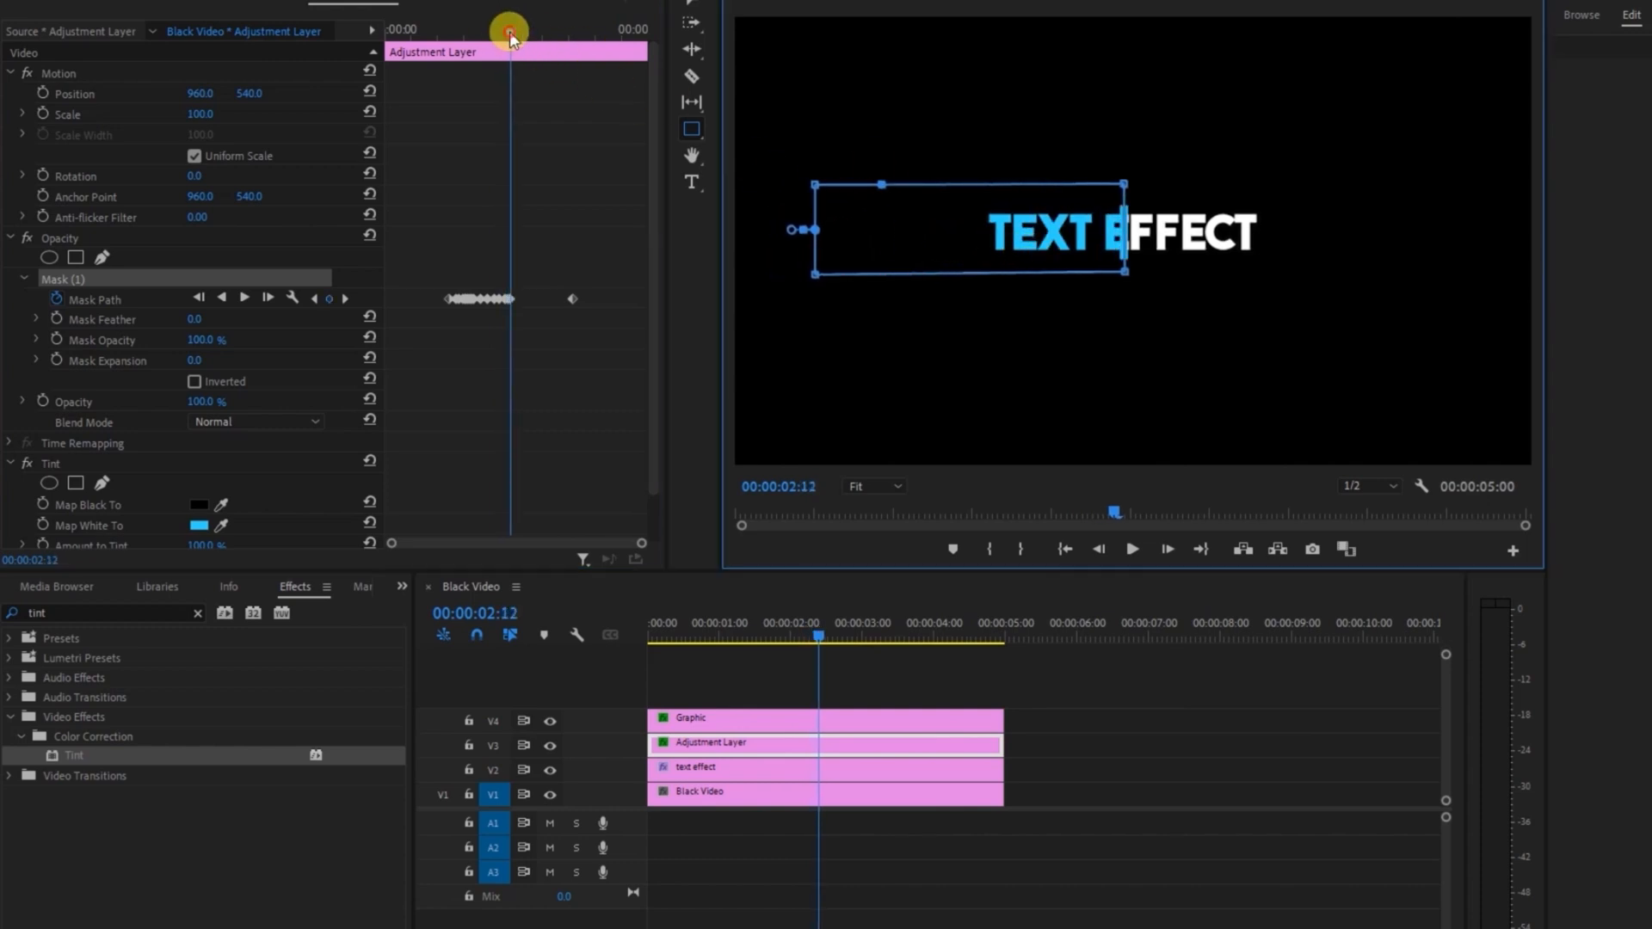
left_click_drag(513, 35, 517, 35)
left_click_drag(979, 210, 989, 210)
left_click_drag(515, 31, 517, 31)
left_click_drag(1056, 235, 1062, 234)
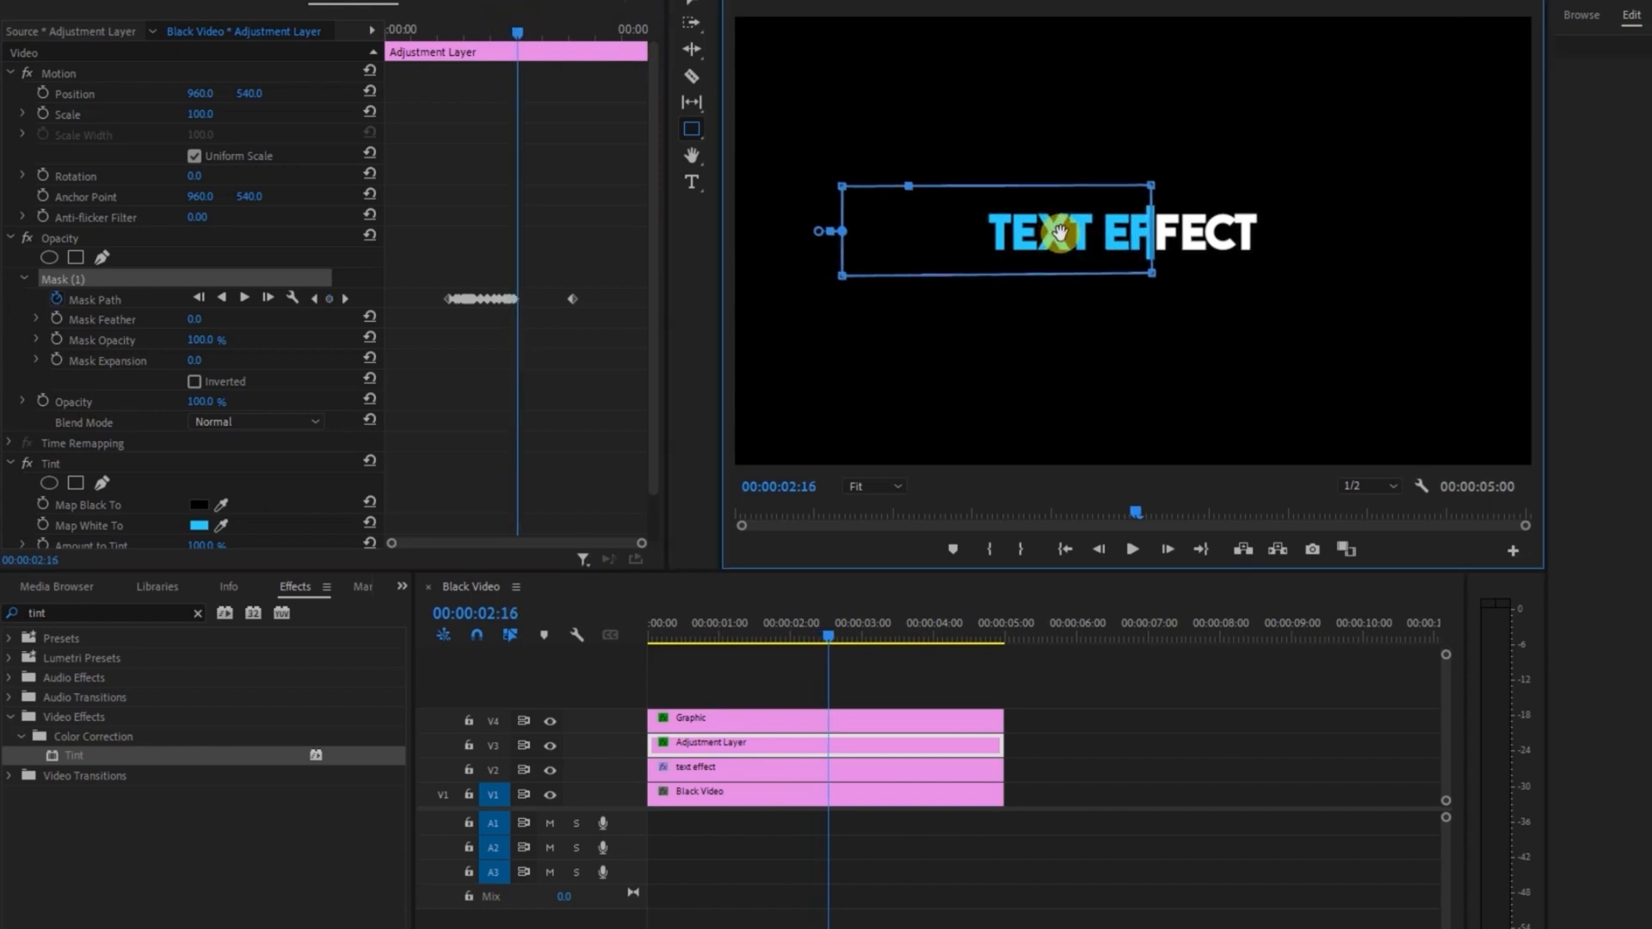
Adjust the mask position every few frames through 00:00:02:20 and 00:00:02:23, matching its edge to the bar over the middle of EFFECT
left_click_drag(516, 33, 521, 34)
left_click_drag(1087, 252, 1092, 252)
left_click_drag(521, 32, 524, 32)
left_click_drag(1026, 250, 1031, 244)
left_click_drag(523, 35, 525, 35)
left_click_drag(1115, 244, 1120, 243)
left_click_drag(526, 33, 529, 33)
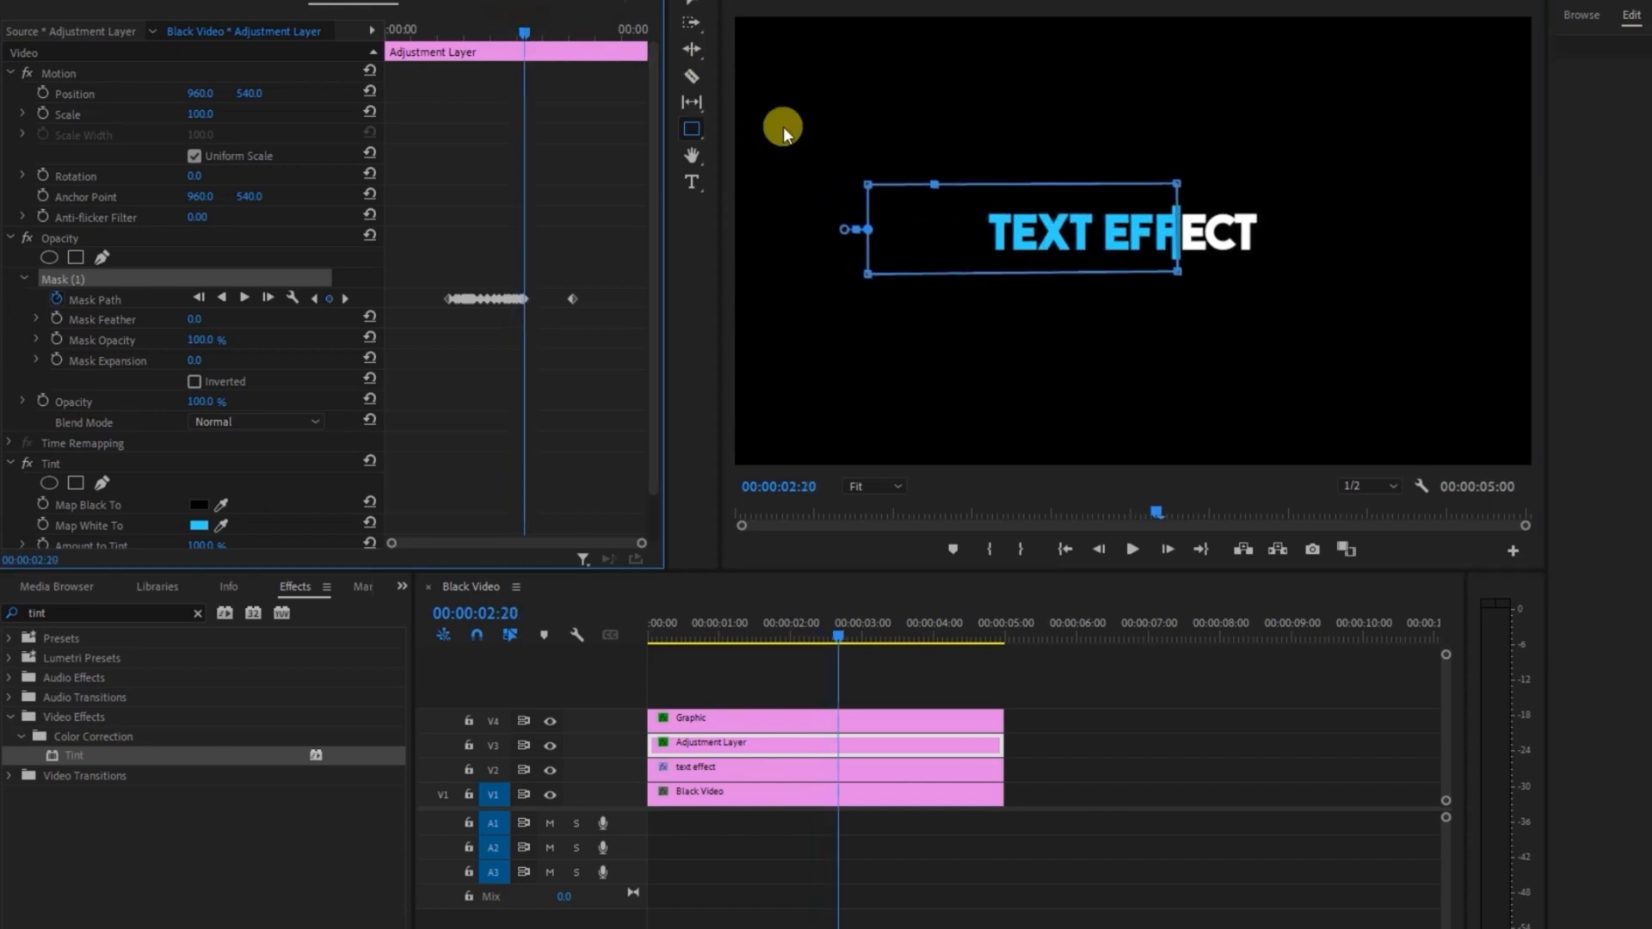
left_click_drag(1079, 230, 1084, 231)
left_click_drag(529, 34, 530, 33)
left_click_drag(1054, 231, 1058, 230)
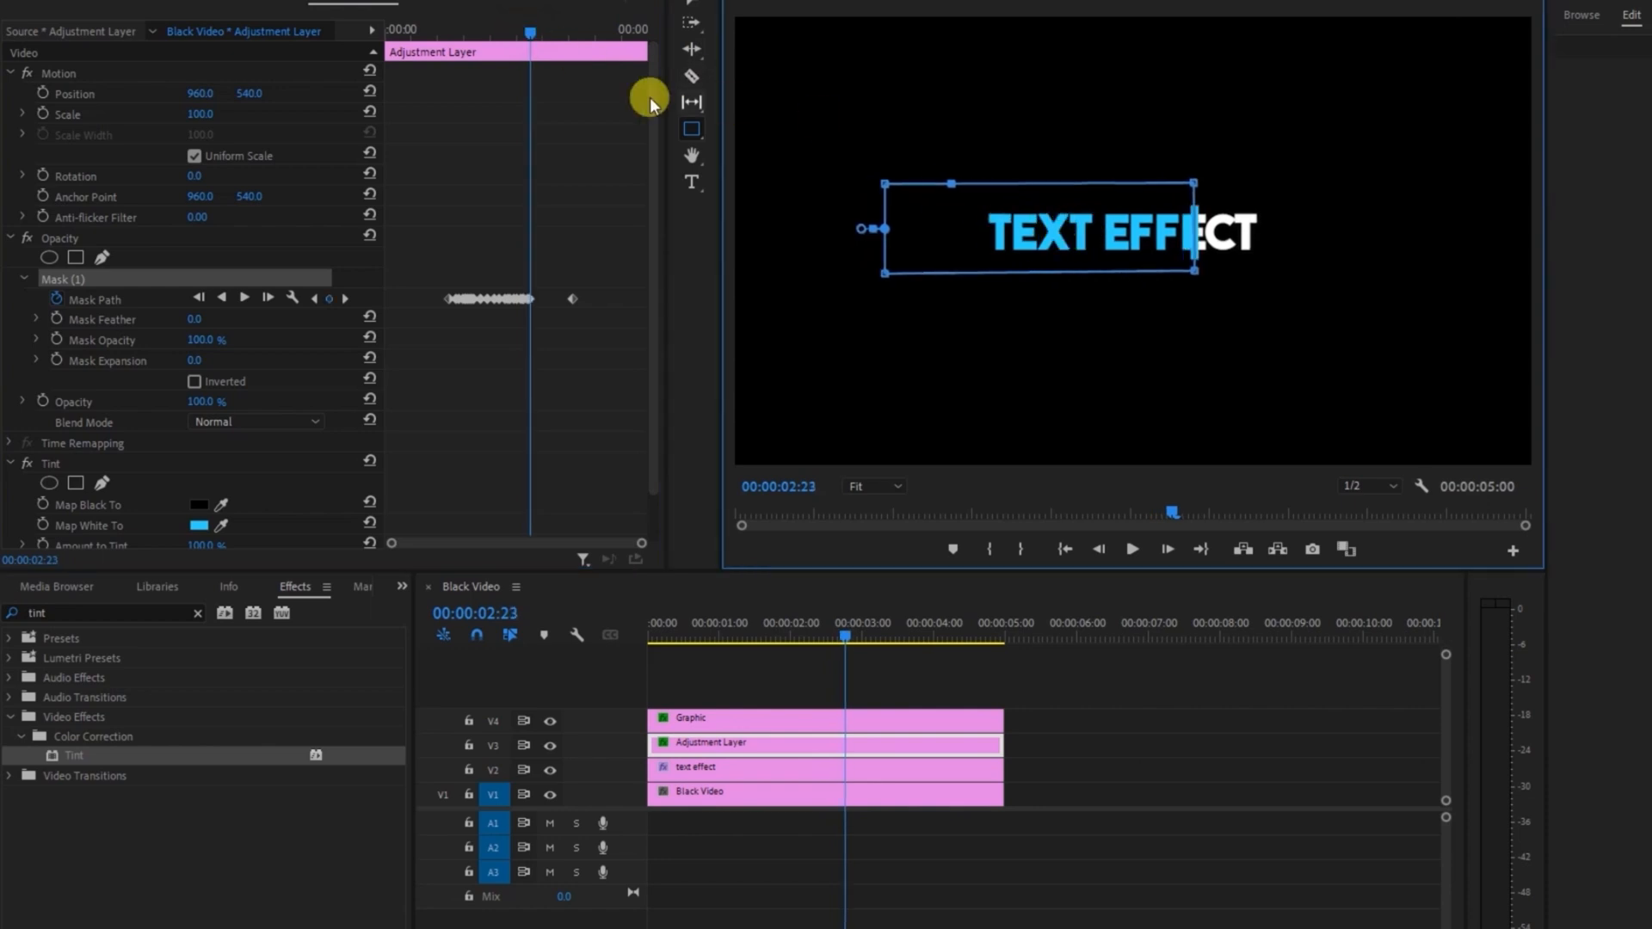
Shift the mask to follow the bar up to 00:00:02:26, between the second E and the C of EFFECT
left_click_drag(530, 34, 533, 34)
left_click_drag(1096, 229, 1102, 229)
left_click_drag(531, 33, 533, 33)
left_click_drag(1053, 235, 1056, 234)
left_click_drag(533, 33, 536, 33)
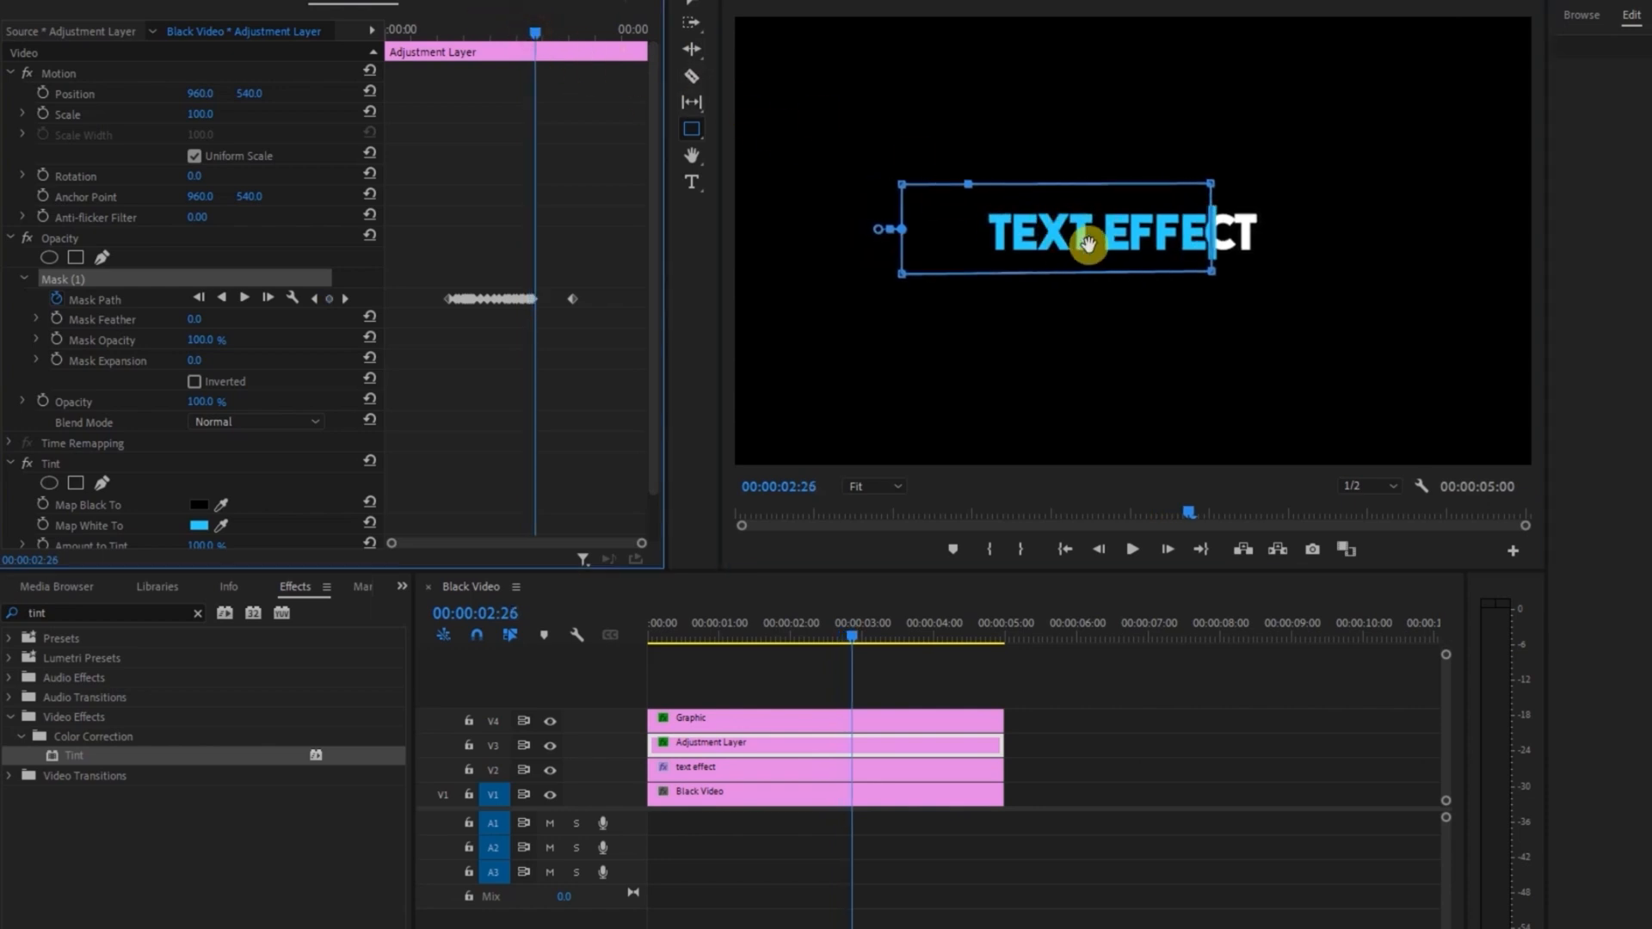
left_click_drag(1116, 252, 1121, 253)
Finish keyframing the mask up to 00:00:03:05, keeping its edge on the bar until it passes the final T
left_click_drag(539, 31, 542, 31)
left_click_drag(973, 211, 977, 211)
left_click_drag(540, 34, 542, 34)
left_click_drag(1085, 251, 1091, 251)
left_click_drag(542, 33, 546, 32)
left_click_drag(1167, 245, 1171, 245)
left_click_drag(546, 31, 547, 31)
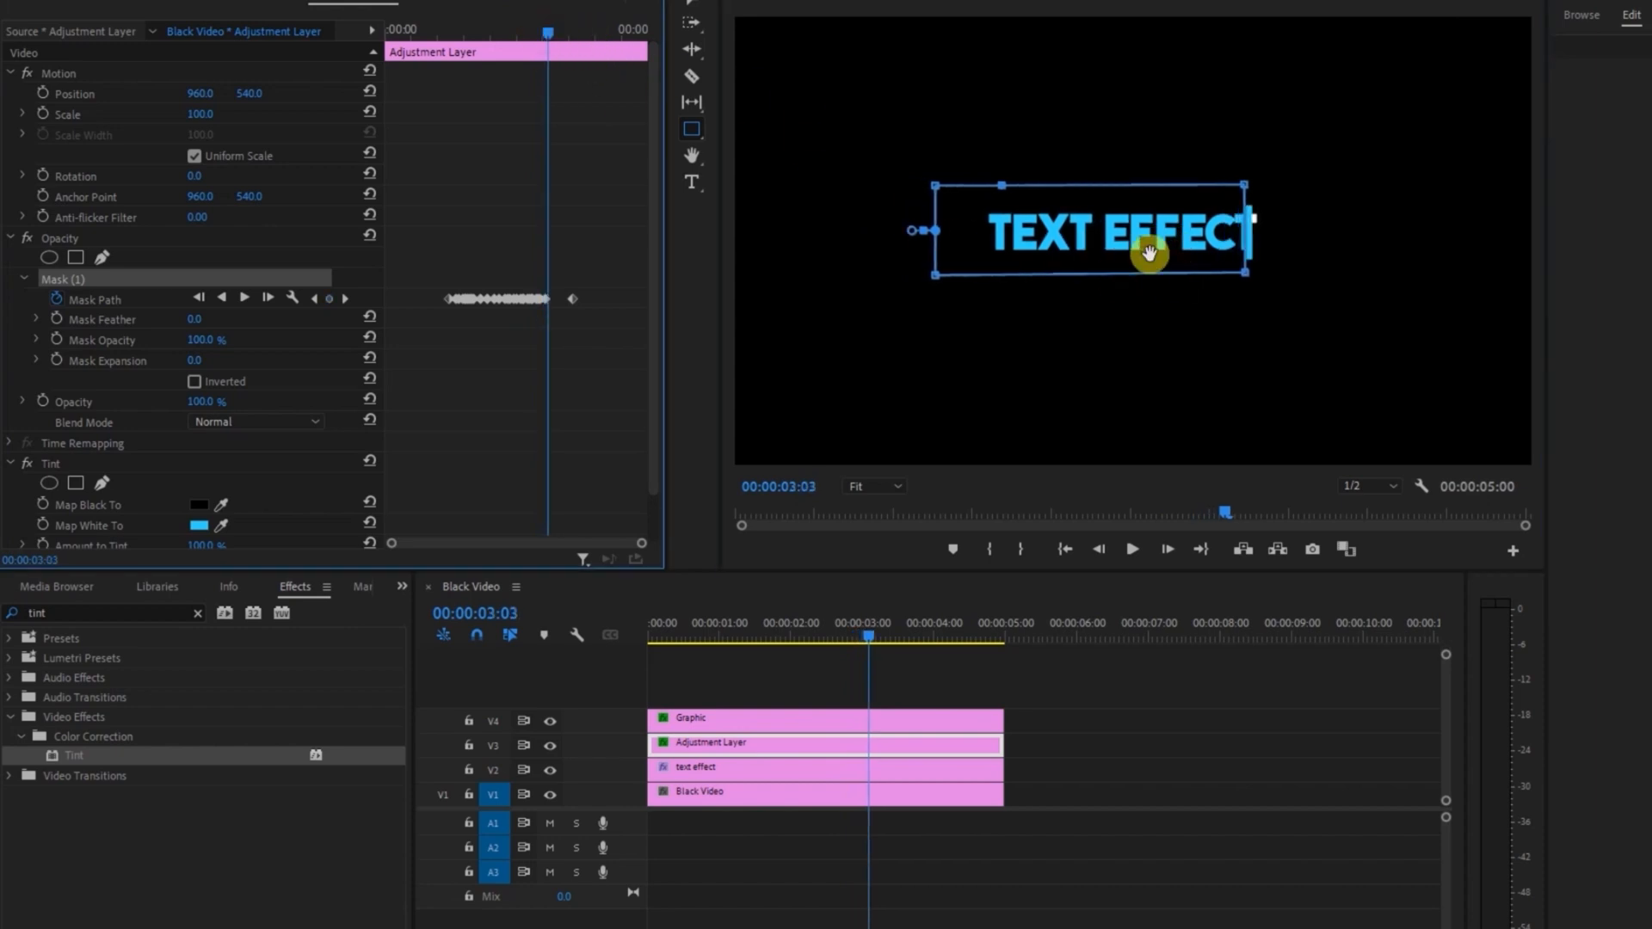
left_click_drag(1148, 254, 1153, 254)
left_click_drag(547, 31, 550, 31)
left_click_drag(1095, 249, 1098, 249)
left_click_drag(554, 27, 556, 26)
left_click_drag(1119, 234, 1123, 234)
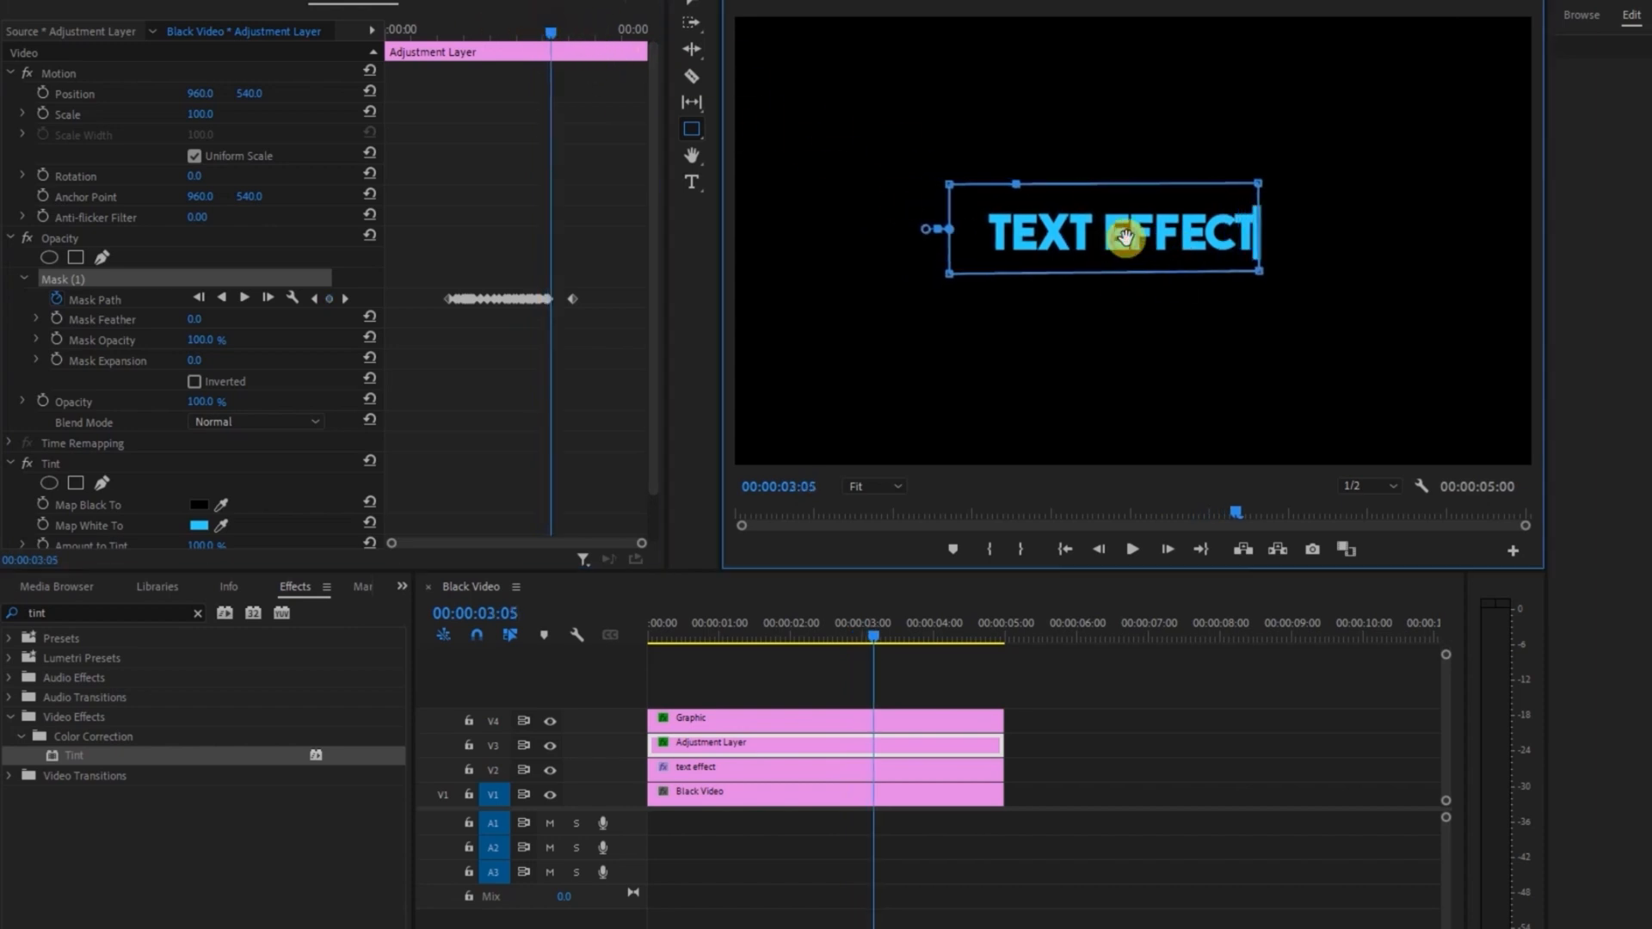
Preview the finished title from the start, including in a maximized Program monitor
left_click_drag(554, 29, 561, 26)
left_click_drag(729, 621, 446, 599)
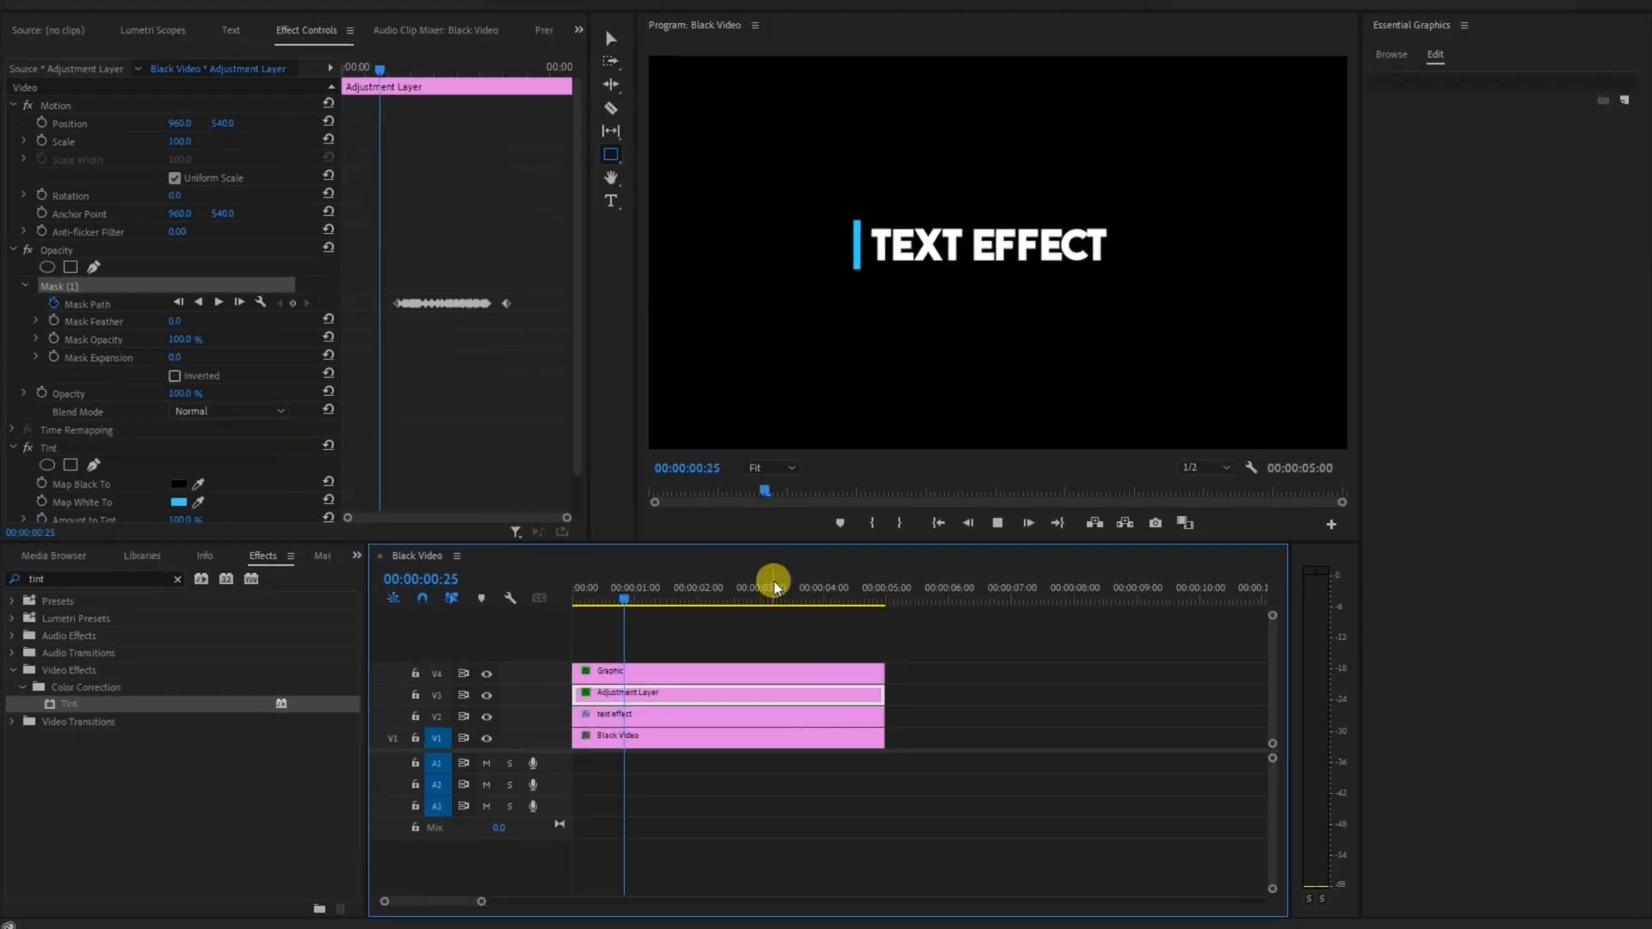
key("space")
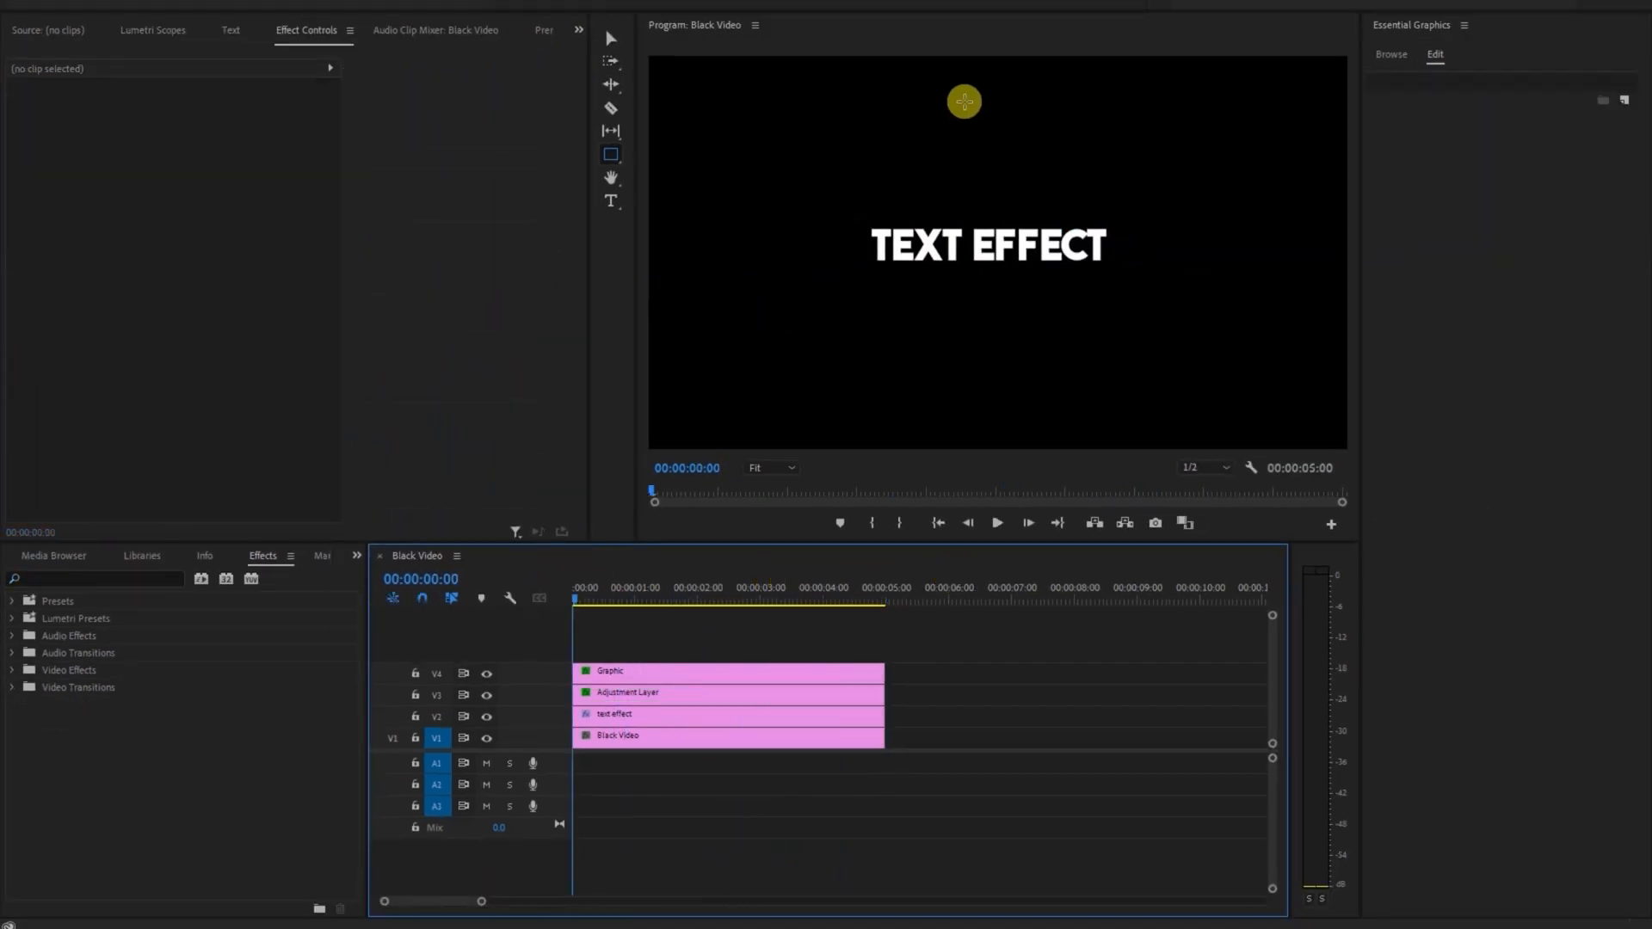
key("grave")
key("space")
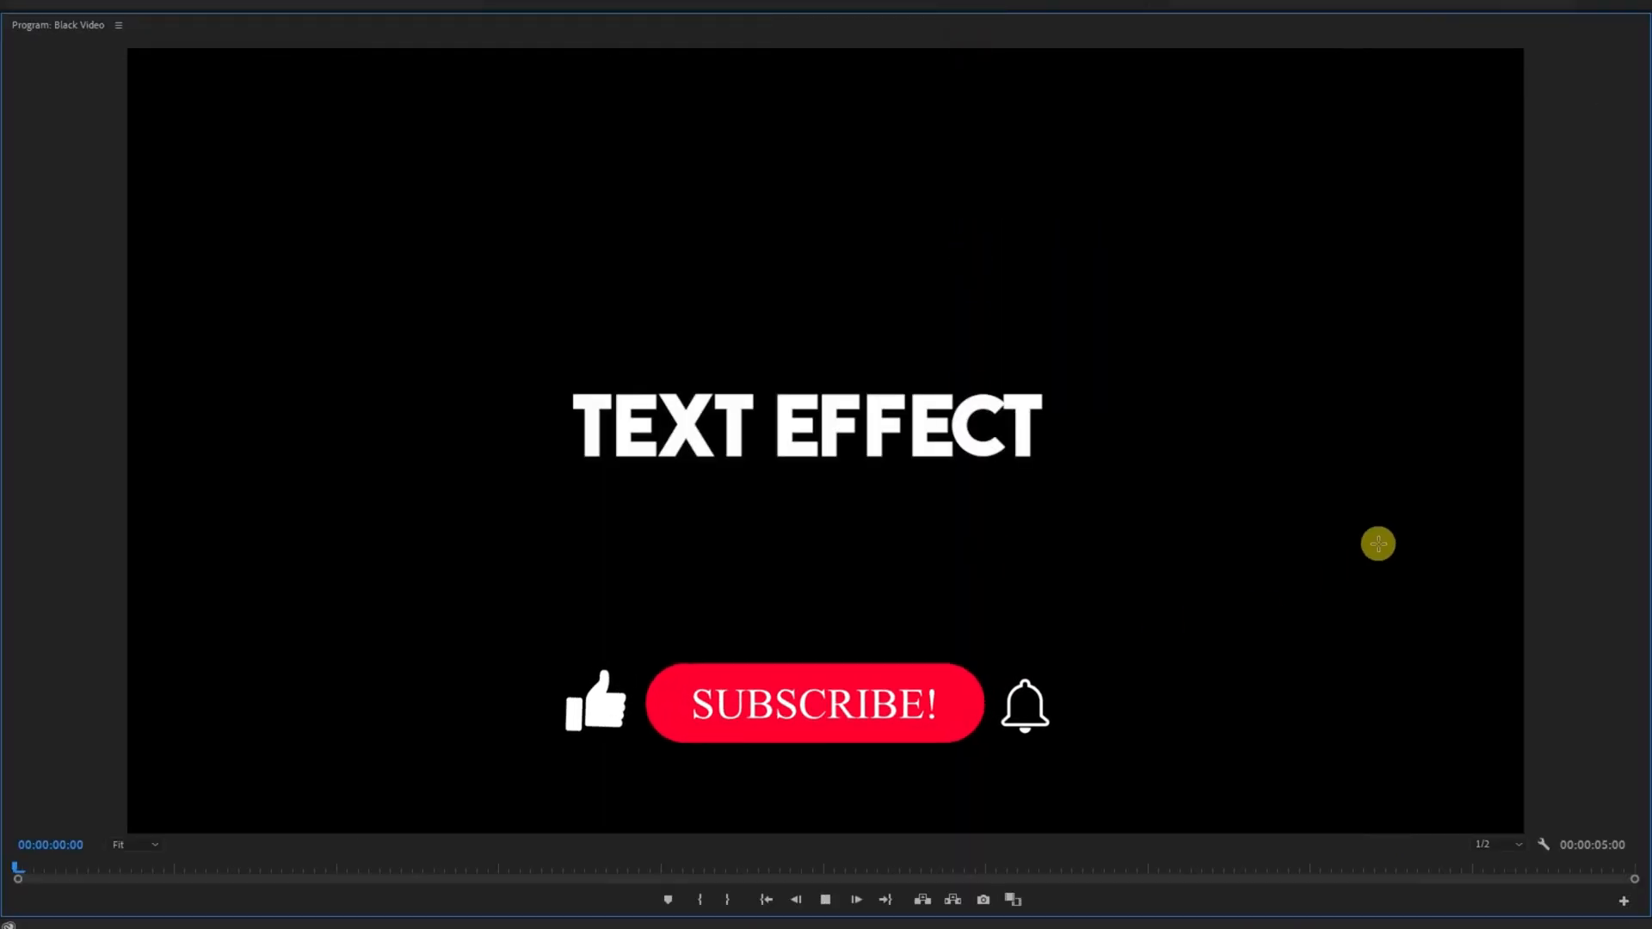